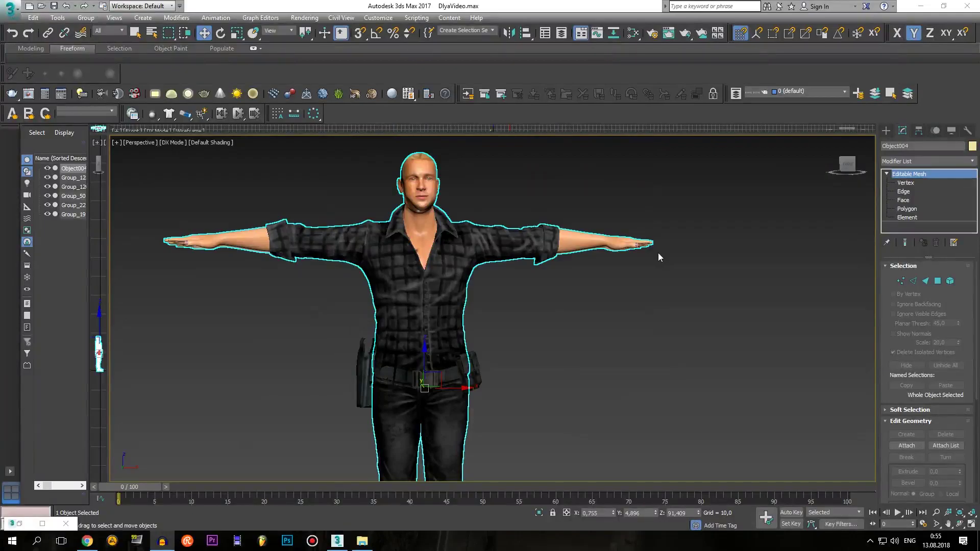
# Inspect the character from head to feet and select the belt object Group_19
pyautogui.moveTo(522, 264)
pyautogui.mouseDown(button='middle')
pyautogui.moveTo(567, 277)
pyautogui.moveTo(556, 293)
pyautogui.moveTo(499, 286)
pyautogui.moveTo(367, 306)
pyautogui.moveTo(263, 305)
pyautogui.moveTo(214, 271)
pyautogui.moveTo(186, 291)
pyautogui.moveTo(219, 310)
pyautogui.mouseUp(button='middle')
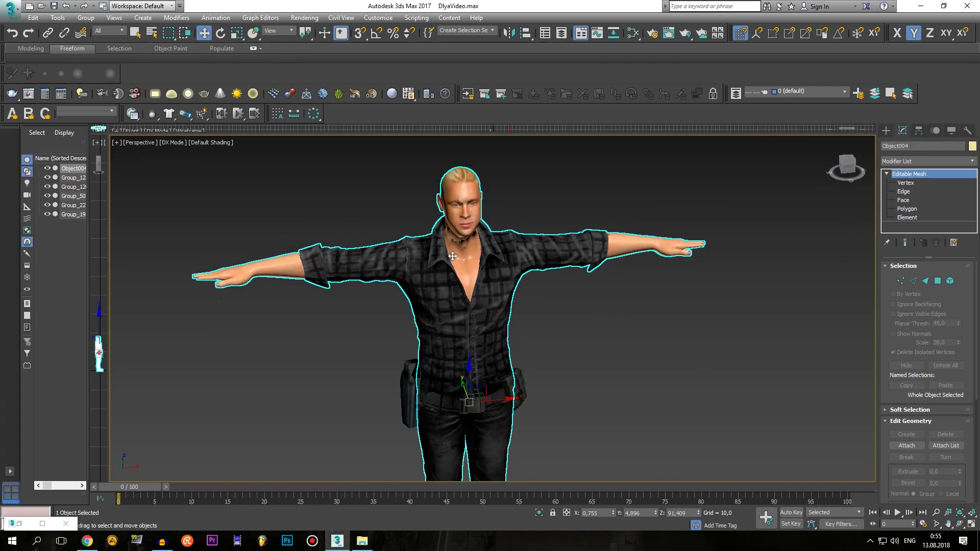
pyautogui.keyDown('alt'); pyautogui.moveTo(452, 255); pyautogui.dragTo(462, 225, button='middle'); pyautogui.keyUp('alt')
pyautogui.scroll(5, 463, 225)
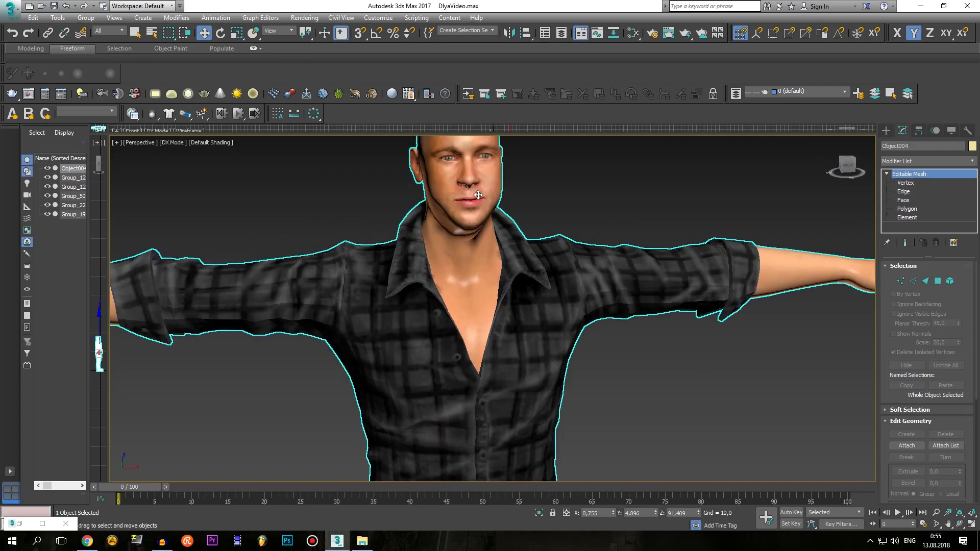
pyautogui.scroll(-1, 462, 367)
pyautogui.scroll(-1, 462, 367)
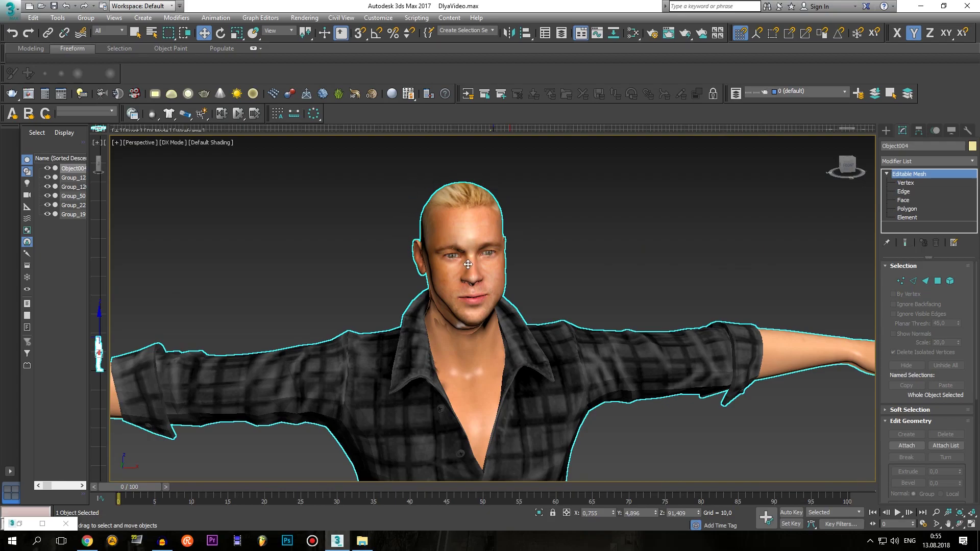
pyautogui.scroll(-4, 485, 284)
pyautogui.scroll(1, 521, 345)
pyautogui.scroll(-3, 508, 321)
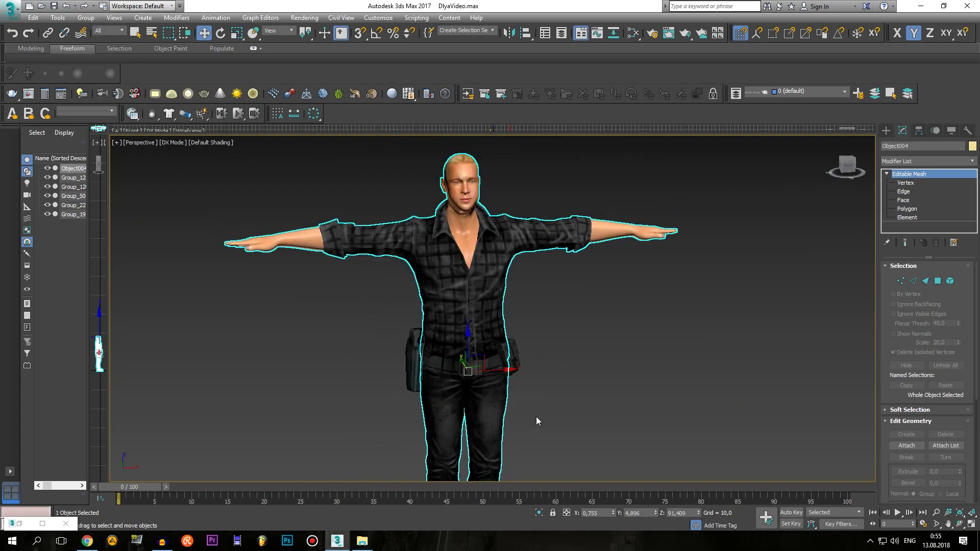
pyautogui.moveTo(535, 421)
pyautogui.mouseDown(button='middle')
pyautogui.moveTo(521, 306)
pyautogui.moveTo(523, 356)
pyautogui.mouseUp(button='middle')
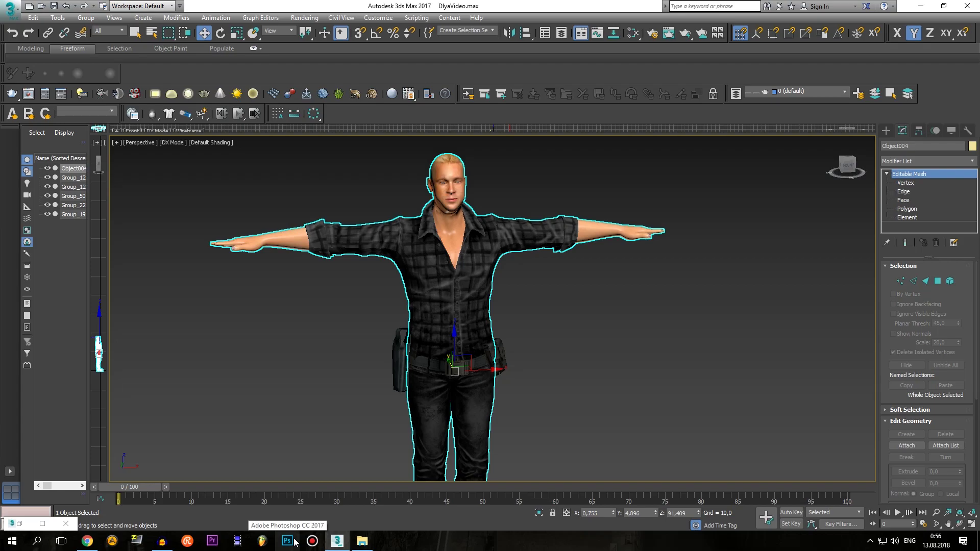
pyautogui.scroll(3, 505, 276)
pyautogui.scroll(3, 507, 283)
pyautogui.scroll(3, 507, 268)
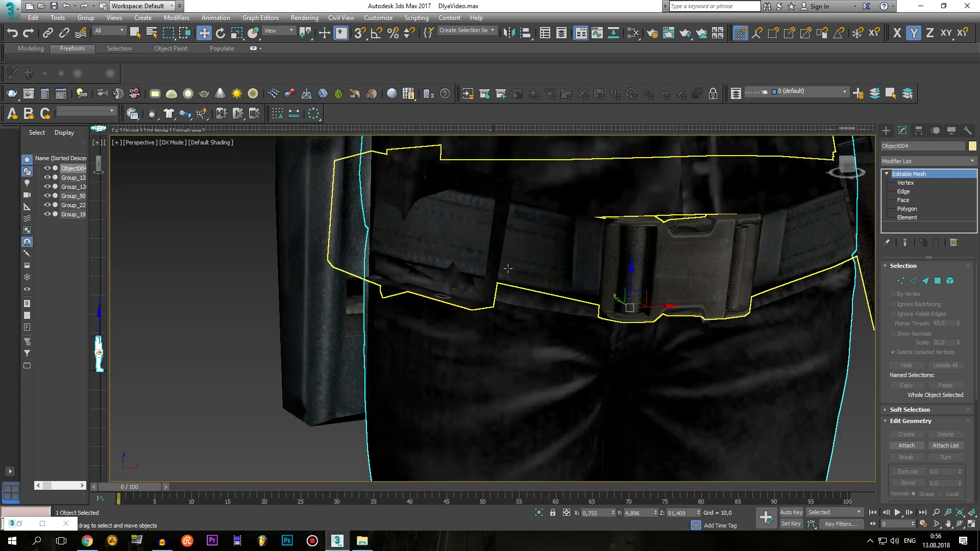
pyautogui.click(573, 260)
pyautogui.scroll(-3, 597, 285)
pyautogui.scroll(1, 586, 256)
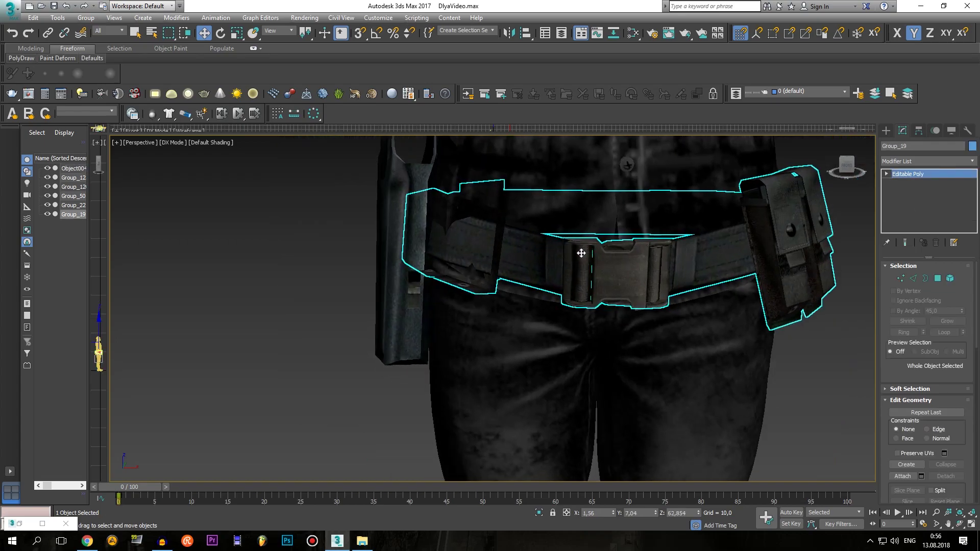
pyautogui.scroll(-1, 581, 253)
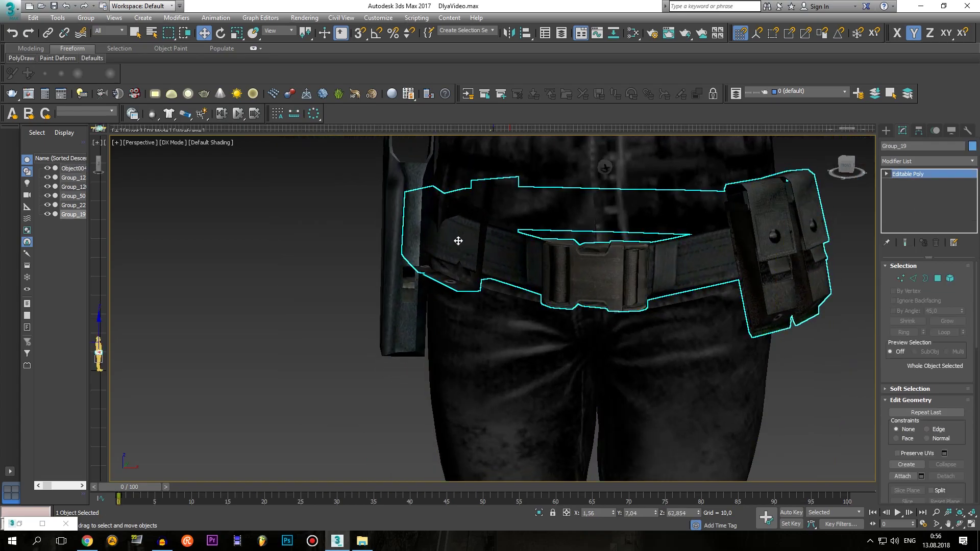
# At Element sub-object level, delete the stray belt-loop piece at the belt's end
pyautogui.click(886, 174)
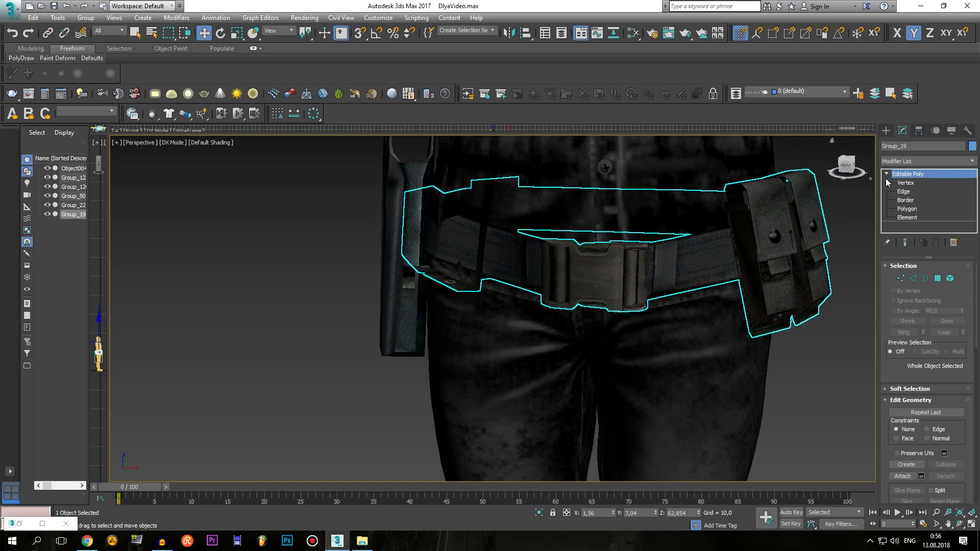
pyautogui.click(907, 208)
pyautogui.scroll(2, 475, 288)
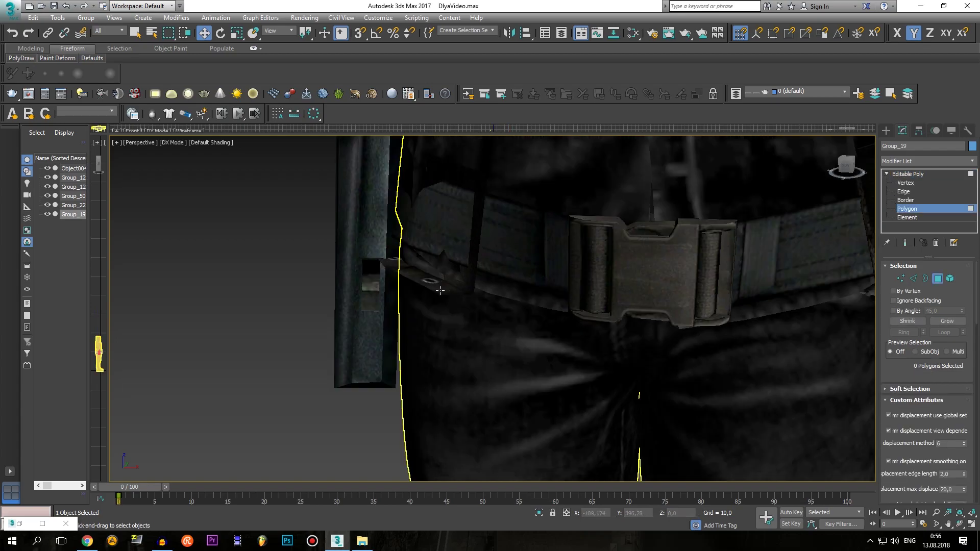
pyautogui.click(438, 289)
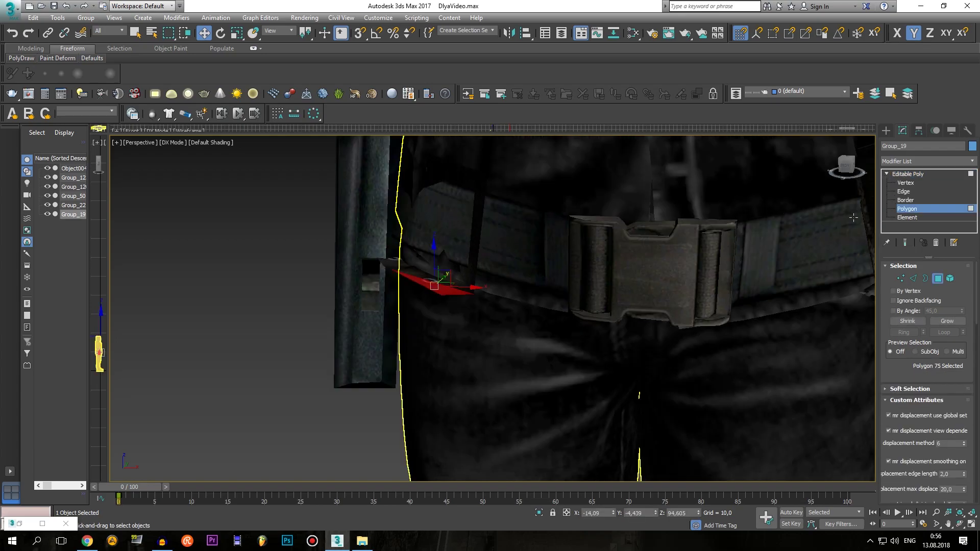
pyautogui.click(907, 218)
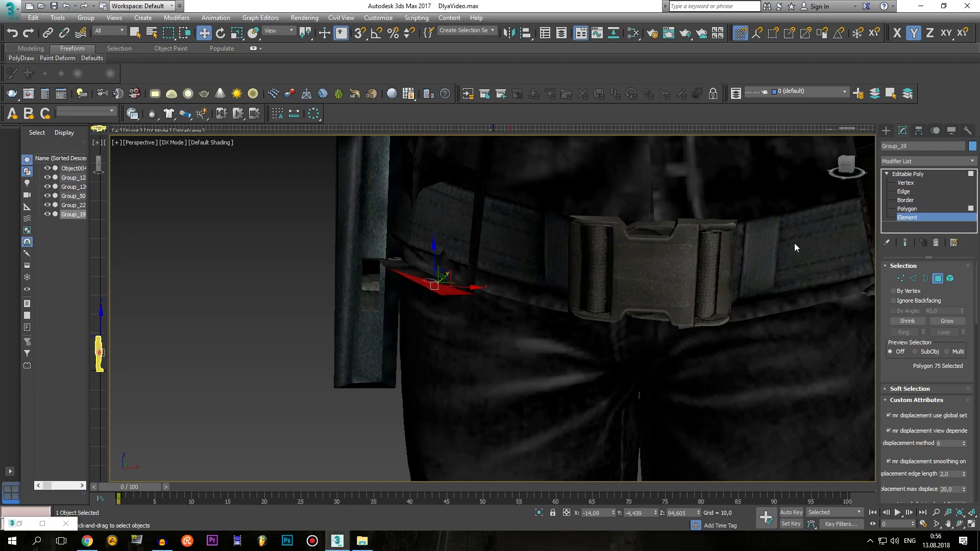
pyautogui.click(468, 260)
pyautogui.press('Delete')
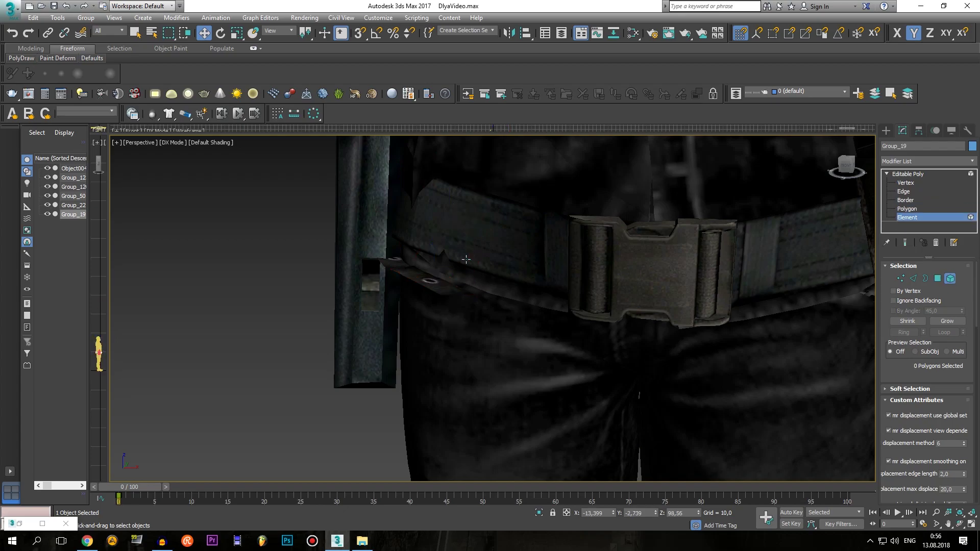
# Delete the leftover belt-end polygon and torn flap, then select the Group_22 holster
pyautogui.click(438, 283)
pyautogui.press('Delete')
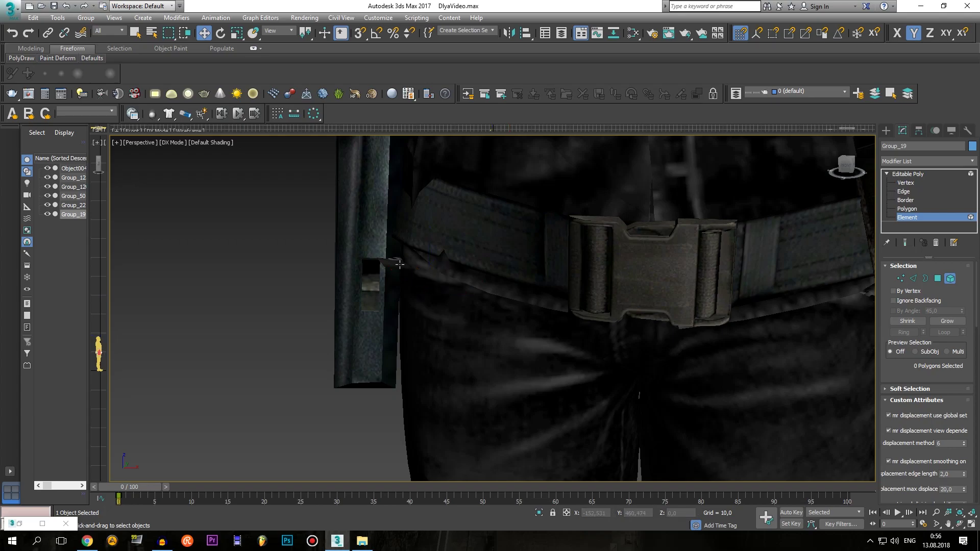
pyautogui.click(407, 265)
pyautogui.press('Delete')
pyautogui.moveTo(455, 244)
pyautogui.mouseDown(button='middle')
pyautogui.moveTo(504, 282)
pyautogui.moveTo(542, 283)
pyautogui.mouseUp(button='middle')
pyautogui.click(503, 282)
pyautogui.scroll(-3, 503, 282)
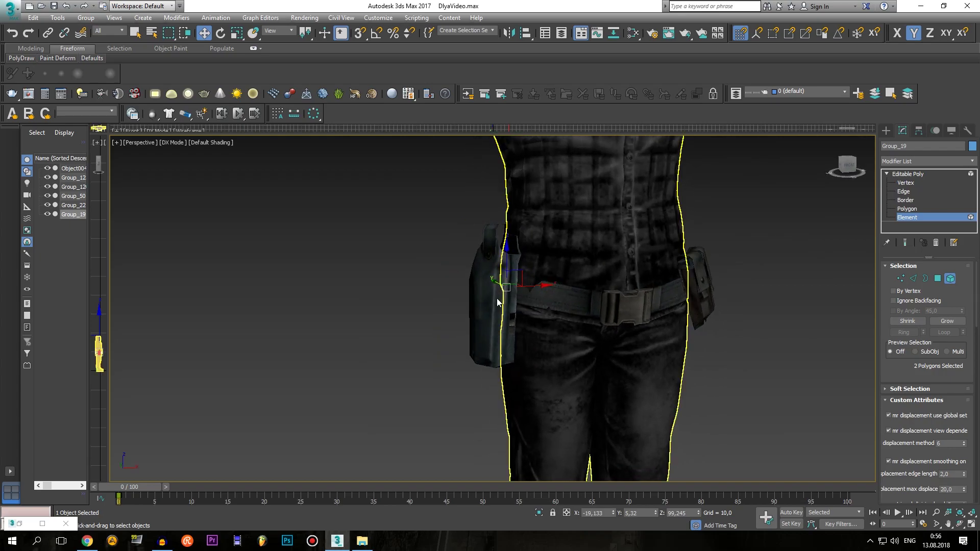
pyautogui.click(913, 175)
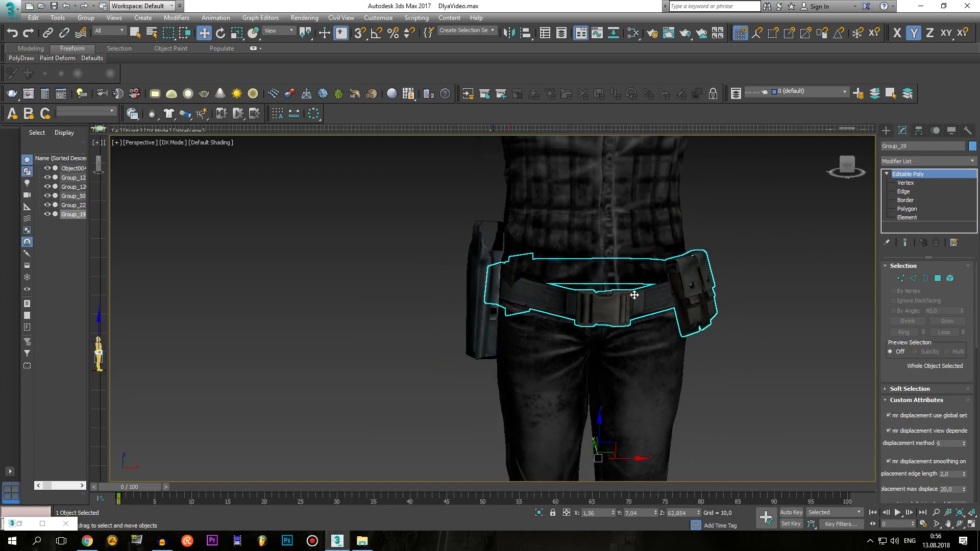
pyautogui.click(491, 301)
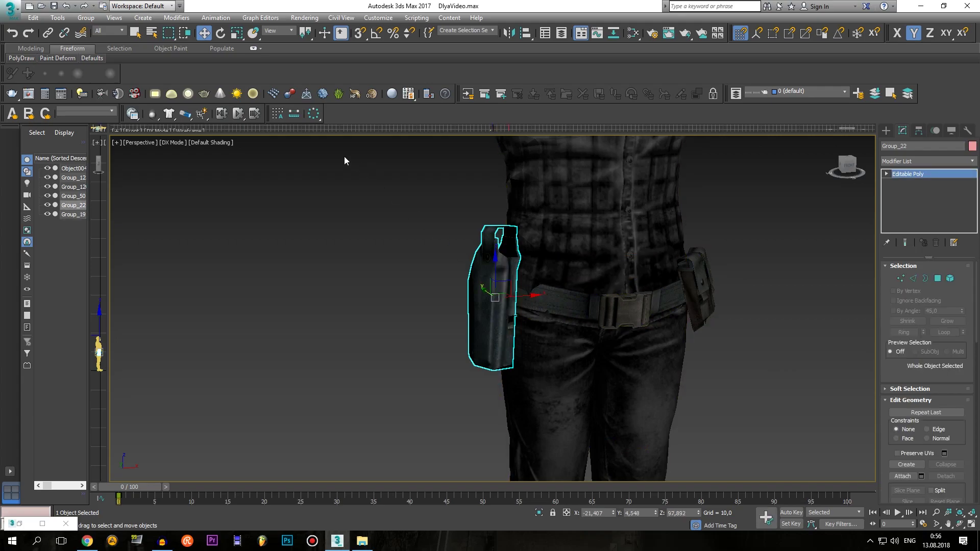
# Uniformly scale the Group_22 holster down slightly
pyautogui.click(237, 33)
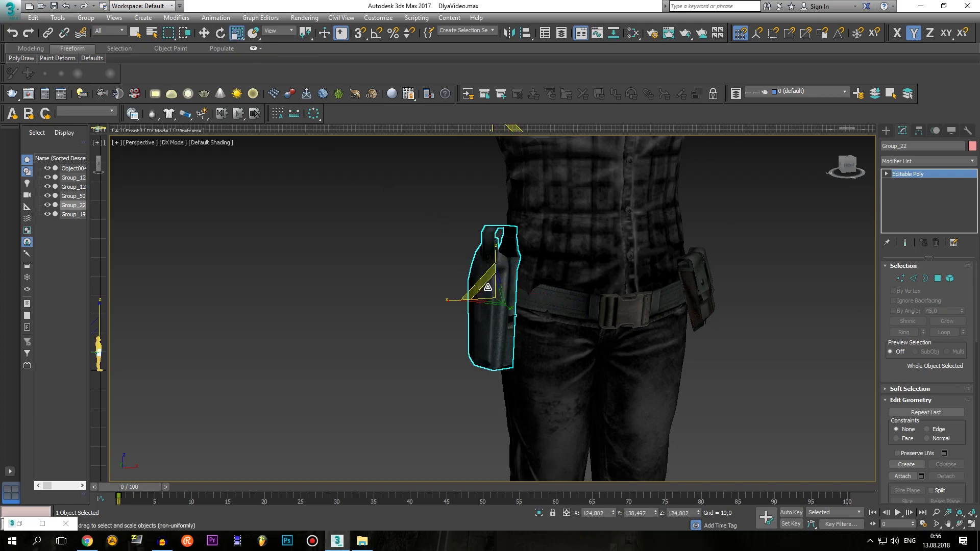
pyautogui.moveTo(489, 294); pyautogui.dragTo(489, 308)
pyautogui.moveTo(489, 309)
pyautogui.keyDown('alt'); pyautogui.mouseDown(button='middle')
pyautogui.moveTo(464, 228)
pyautogui.moveTo(499, 222)
pyautogui.moveTo(642, 255)
pyautogui.moveTo(605, 249)
pyautogui.moveTo(516, 346)
pyautogui.mouseUp(button='middle'); pyautogui.keyUp('alt')
# Move Group_50 across the belt and rotate it around Z to hang beside the pouch
pyautogui.click(497, 388)
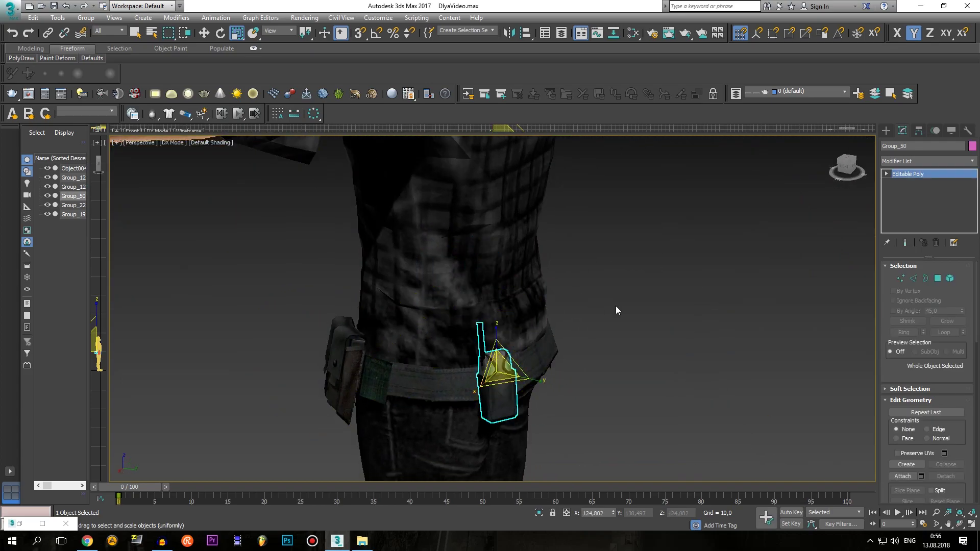
pyautogui.click(203, 32)
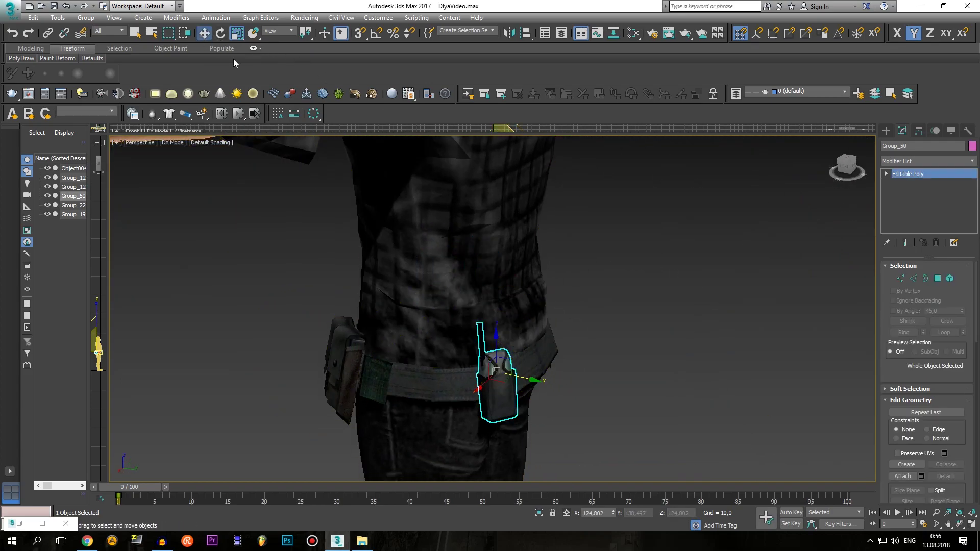
pyautogui.moveTo(531, 380); pyautogui.dragTo(391, 357)
pyautogui.keyDown('alt'); pyautogui.moveTo(392, 358); pyautogui.dragTo(332, 337, button='middle'); pyautogui.keyUp('alt')
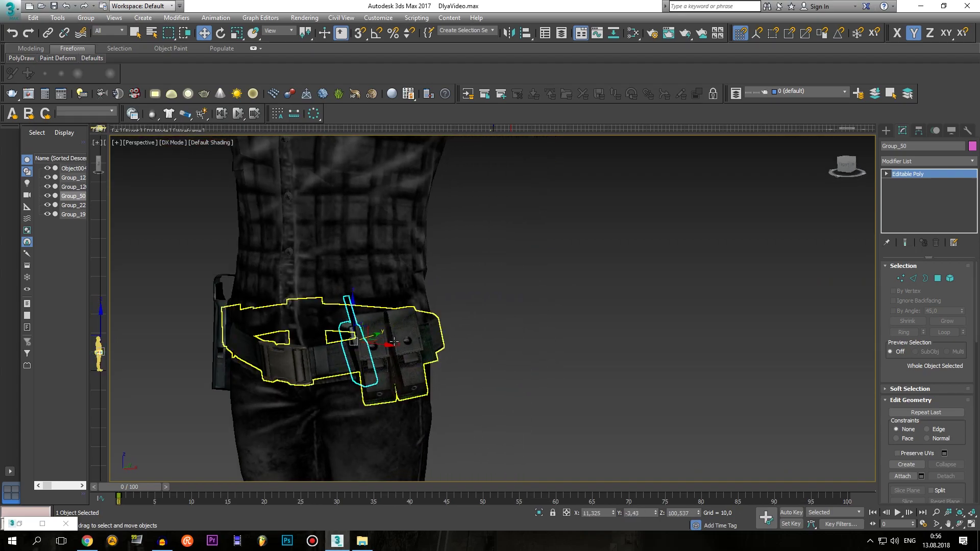
pyautogui.click(221, 32)
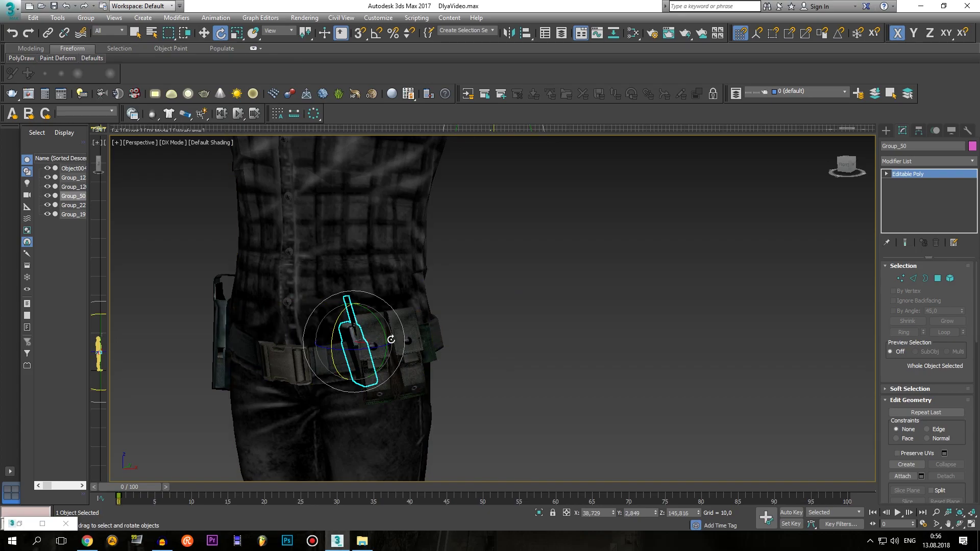
pyautogui.moveTo(386, 345); pyautogui.dragTo(279, 350)
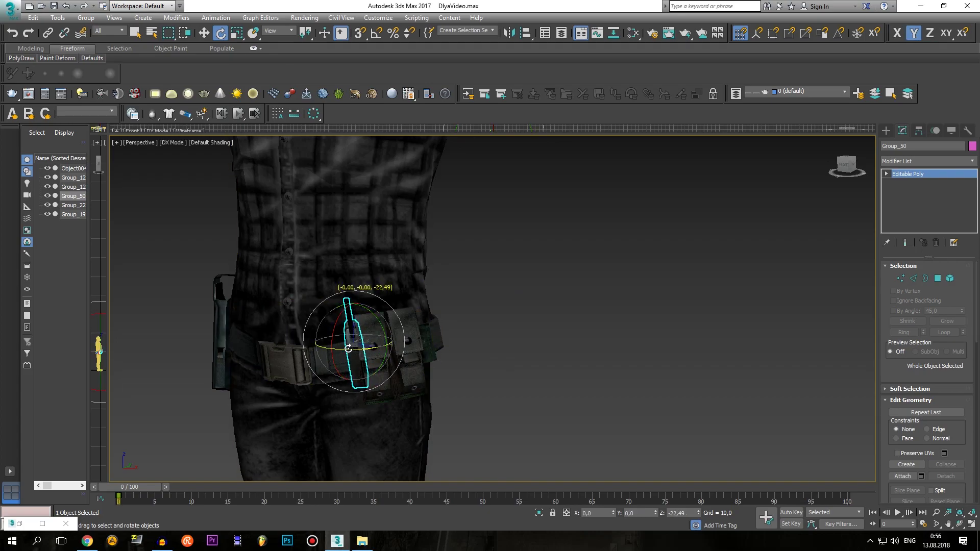
pyautogui.moveTo(279, 350); pyautogui.dragTo(248, 343)
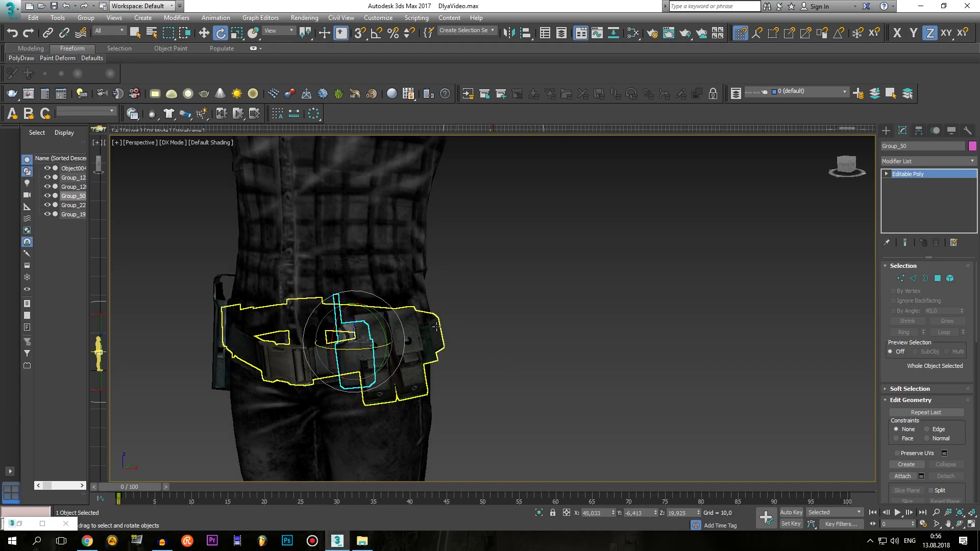
pyautogui.moveTo(445, 326)
pyautogui.mouseDown(button='middle')
pyautogui.moveTo(468, 319)
pyautogui.moveTo(449, 321)
pyautogui.mouseUp(button='middle')
pyautogui.click(204, 32)
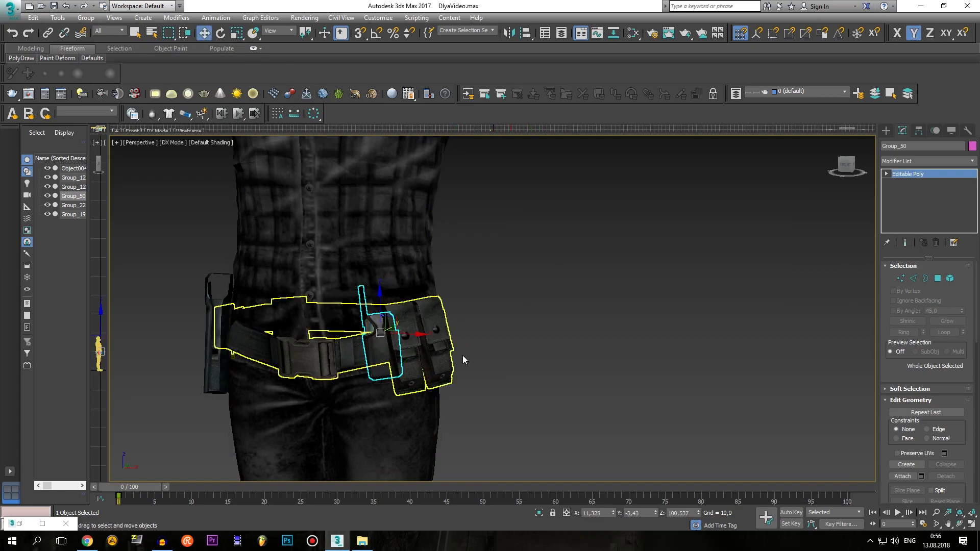
pyautogui.moveTo(422, 335); pyautogui.dragTo(409, 335)
pyautogui.keyDown('alt'); pyautogui.moveTo(409, 334); pyautogui.dragTo(404, 328, button='middle'); pyautogui.keyUp('alt')
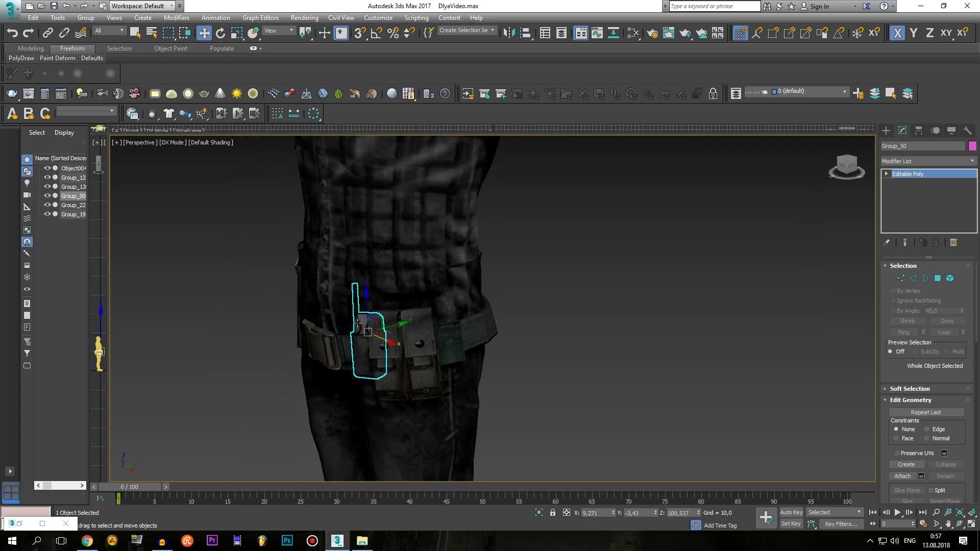
# Nudge Group_50 slightly left along X and down along Z on the belt
pyautogui.click(415, 330)
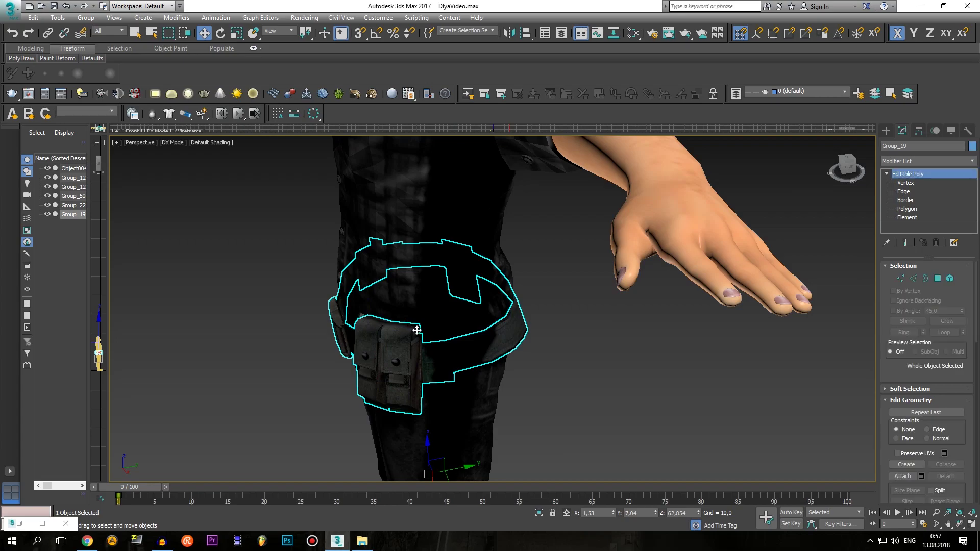
pyautogui.keyDown('alt'); pyautogui.moveTo(475, 356); pyautogui.dragTo(481, 356, button='middle'); pyautogui.keyUp('alt')
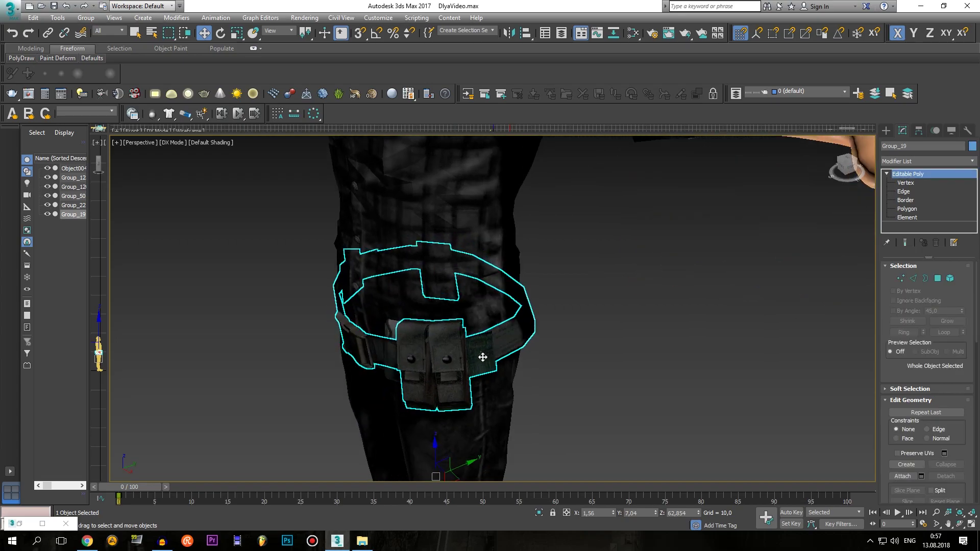
pyautogui.click(406, 327)
pyautogui.moveTo(430, 326); pyautogui.dragTo(416, 329)
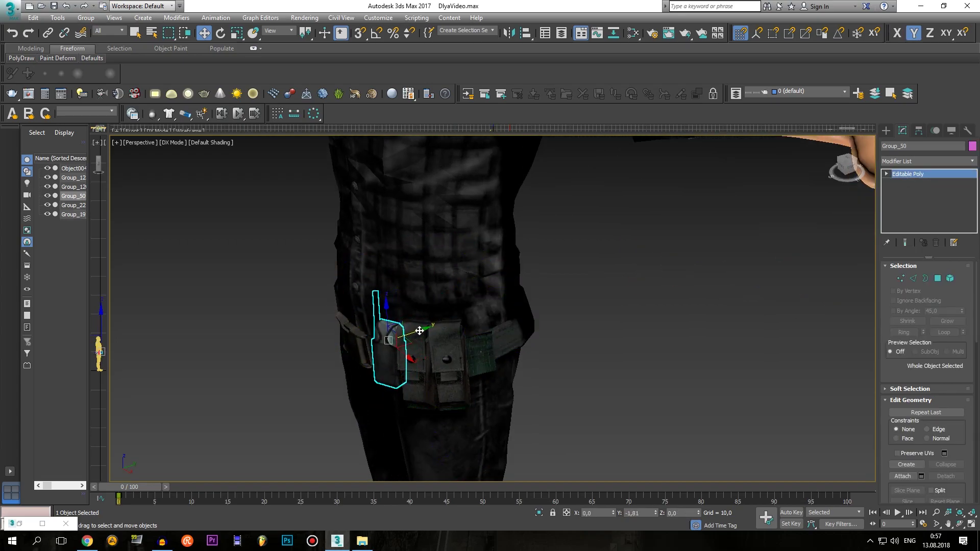
pyautogui.keyDown('alt'); pyautogui.moveTo(416, 329); pyautogui.dragTo(453, 330, button='middle'); pyautogui.keyUp('alt')
pyautogui.moveTo(422, 350); pyautogui.dragTo(416, 350)
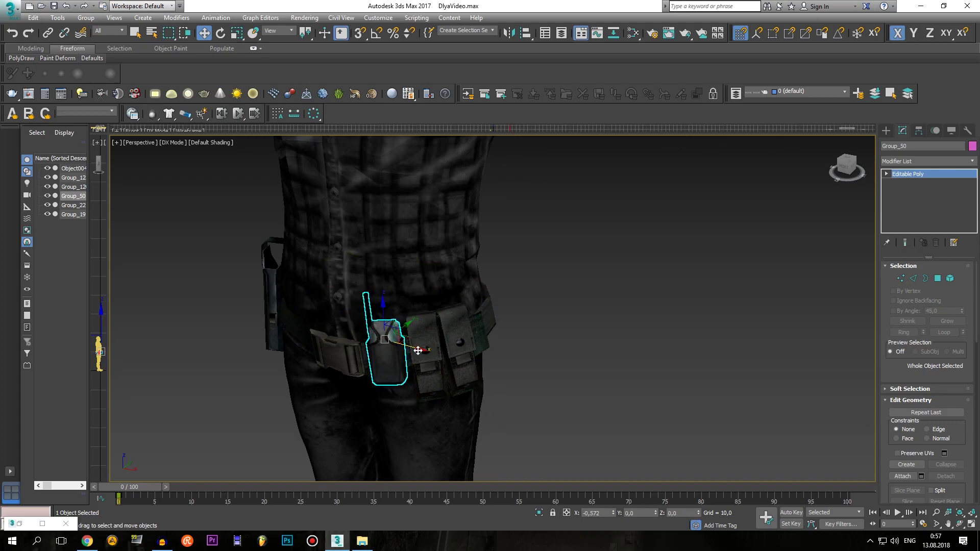
pyautogui.moveTo(386, 312); pyautogui.dragTo(390, 316)
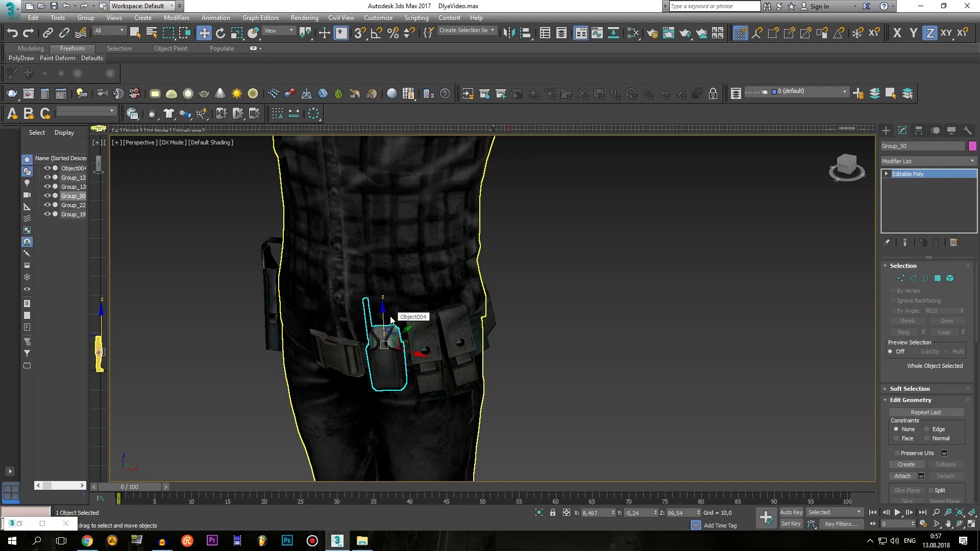
# Tilt Group_50 slightly around X so it sits flush against the belt front
pyautogui.scroll(-3, 549, 334)
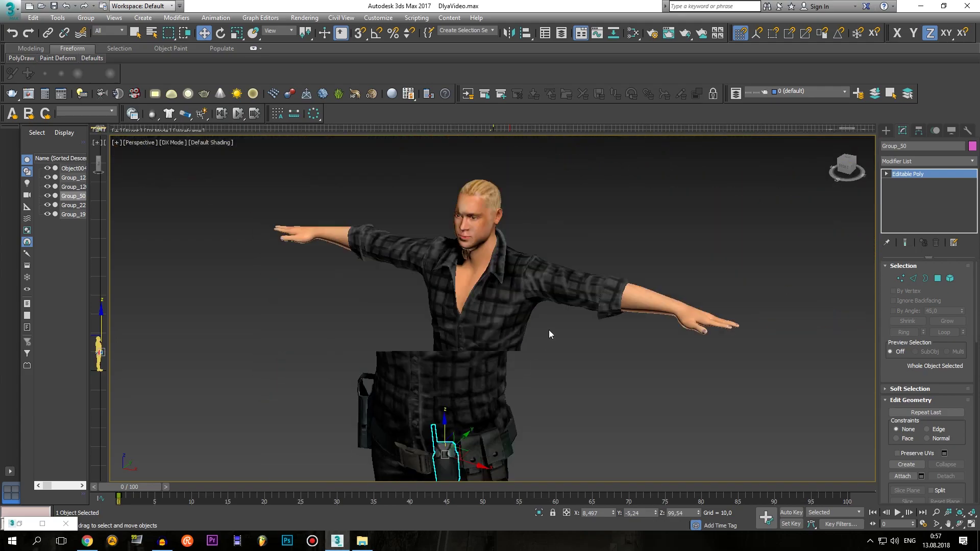
pyautogui.scroll(2, 549, 330)
pyautogui.scroll(3, 536, 334)
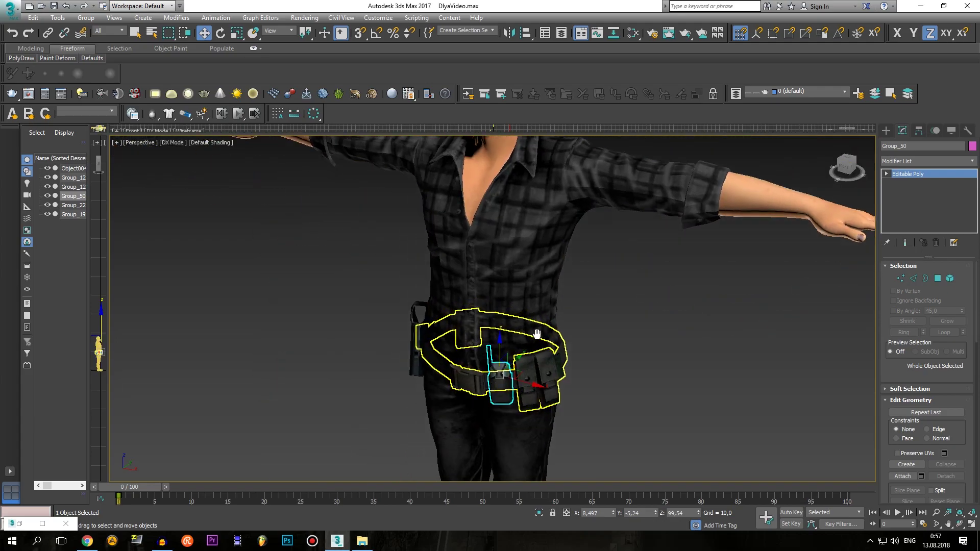
pyautogui.scroll(1, 537, 335)
pyautogui.scroll(2, 536, 340)
pyautogui.scroll(2, 535, 347)
pyautogui.scroll(2, 534, 352)
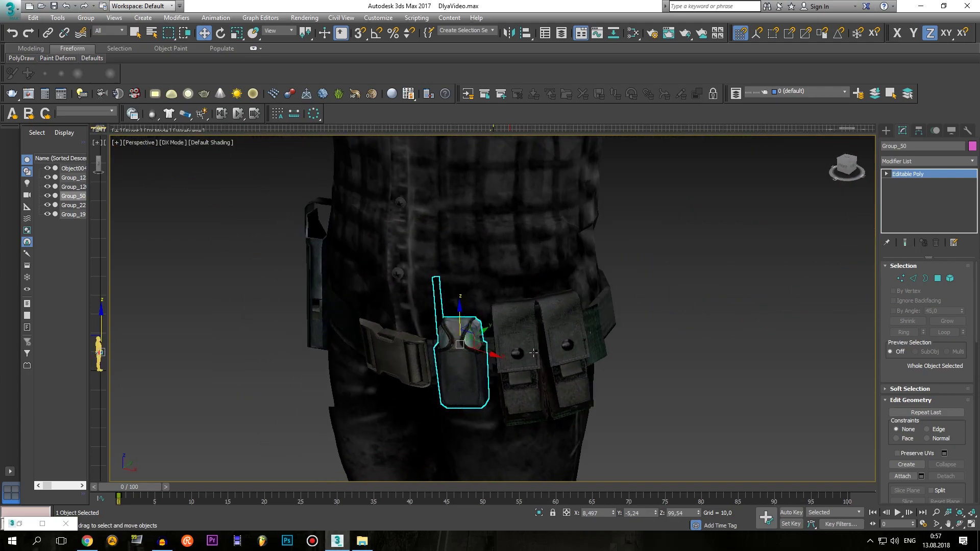
pyautogui.moveTo(534, 352)
pyautogui.keyDown('alt'); pyautogui.mouseDown(button='middle')
pyautogui.moveTo(540, 236)
pyautogui.moveTo(603, 230)
pyautogui.mouseUp(button='middle'); pyautogui.keyUp('alt')
pyautogui.moveTo(475, 223)
pyautogui.mouseDown(button='middle')
pyautogui.moveTo(504, 297)
pyautogui.moveTo(505, 391)
pyautogui.mouseUp(button='middle')
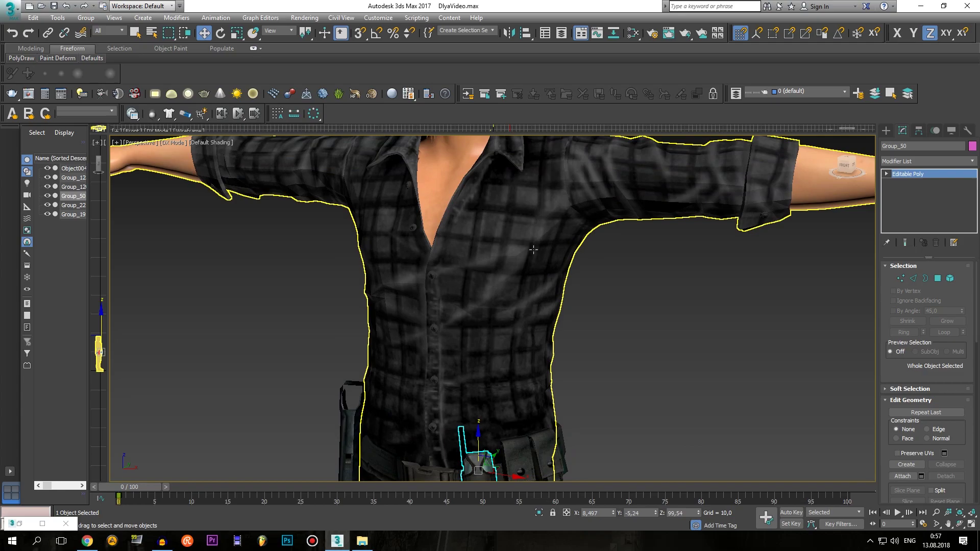
pyautogui.moveTo(551, 356); pyautogui.dragTo(533, 282, button='middle')
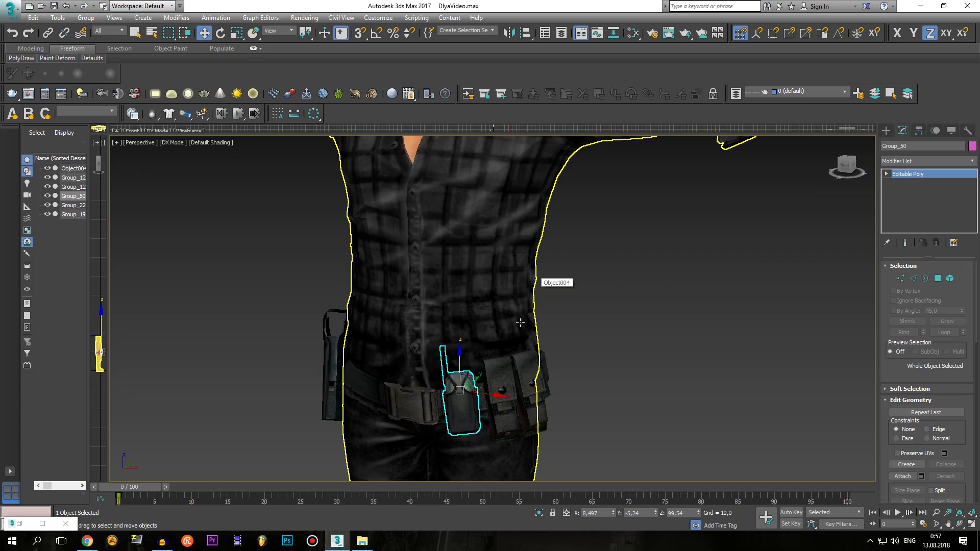
pyautogui.moveTo(520, 322)
pyautogui.keyDown('alt'); pyautogui.mouseDown(button='middle')
pyautogui.moveTo(475, 331)
pyautogui.moveTo(475, 312)
pyautogui.moveTo(295, 104)
pyautogui.mouseUp(button='middle'); pyautogui.keyUp('alt')
pyautogui.click(221, 33)
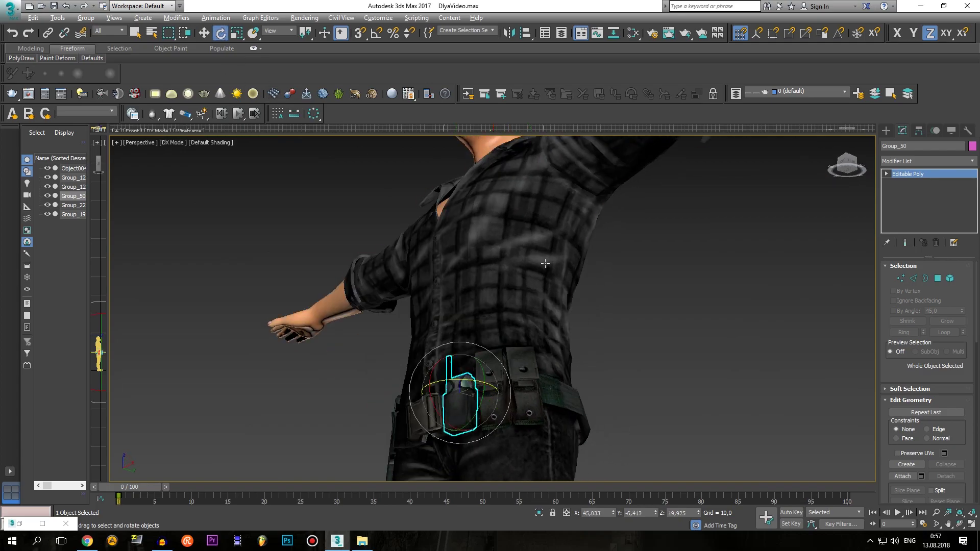
pyautogui.keyDown('alt'); pyautogui.moveTo(545, 263); pyautogui.dragTo(505, 306, button='middle'); pyautogui.keyUp('alt')
pyautogui.moveTo(434, 364); pyautogui.dragTo(439, 368)
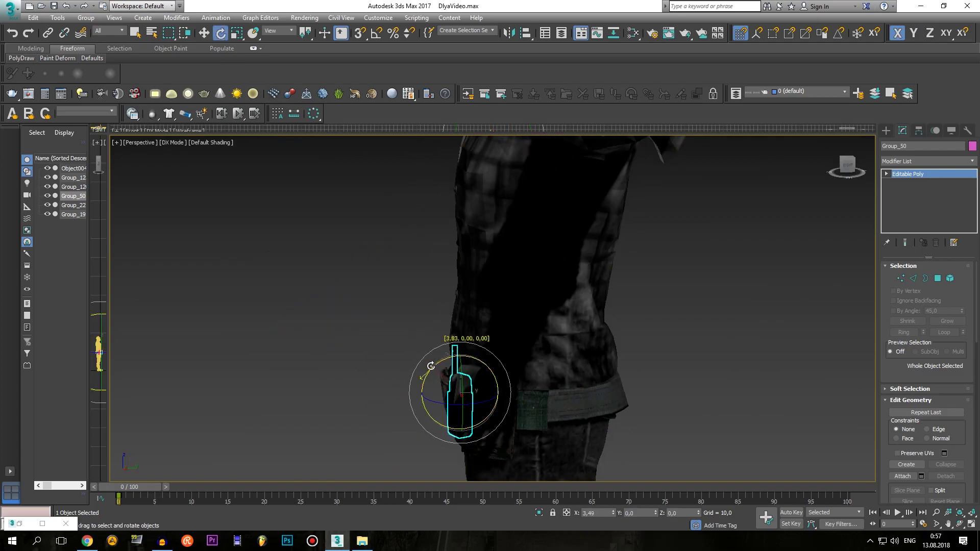
pyautogui.moveTo(438, 368)
pyautogui.keyDown('alt'); pyautogui.mouseDown(button='middle')
pyautogui.moveTo(482, 346)
pyautogui.moveTo(518, 349)
pyautogui.moveTo(490, 317)
pyautogui.mouseUp(button='middle'); pyautogui.keyUp('alt')
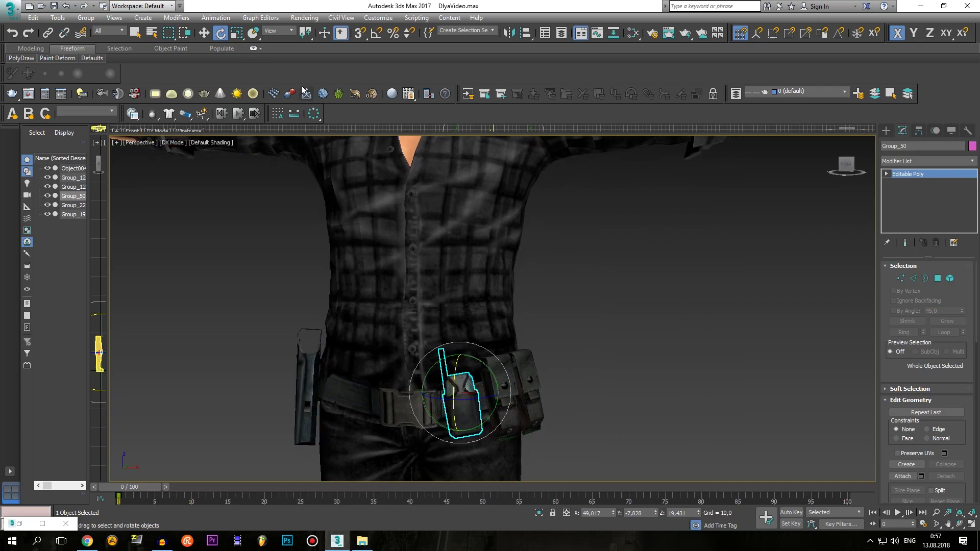
# With the Move tool active, select the body mesh Object004, then switch to the file browser
pyautogui.click(201, 35)
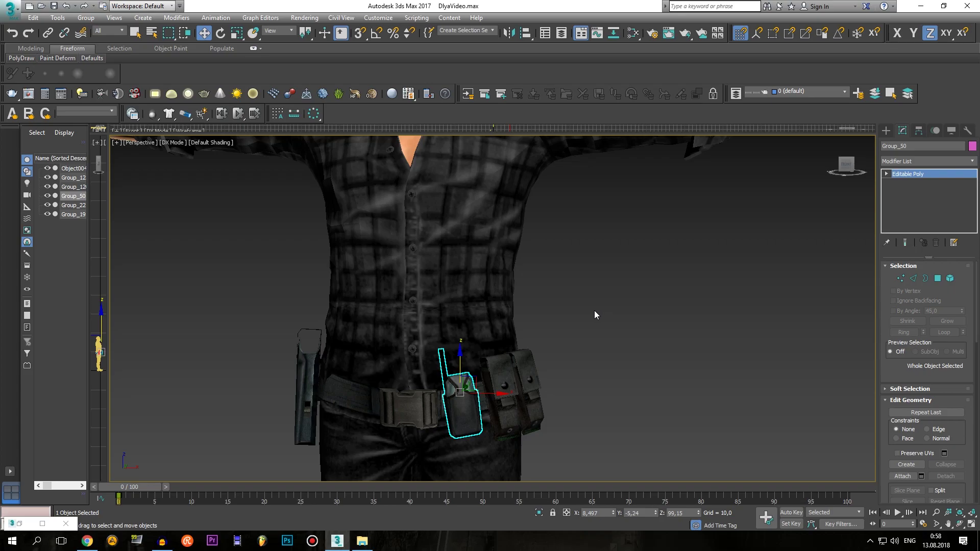
pyautogui.moveTo(594, 311)
pyautogui.keyDown('alt'); pyautogui.mouseDown(button='middle')
pyautogui.moveTo(509, 319)
pyautogui.moveTo(604, 319)
pyautogui.moveTo(632, 305)
pyautogui.moveTo(581, 301)
pyautogui.mouseUp(button='middle'); pyautogui.keyUp('alt')
pyautogui.click(582, 301)
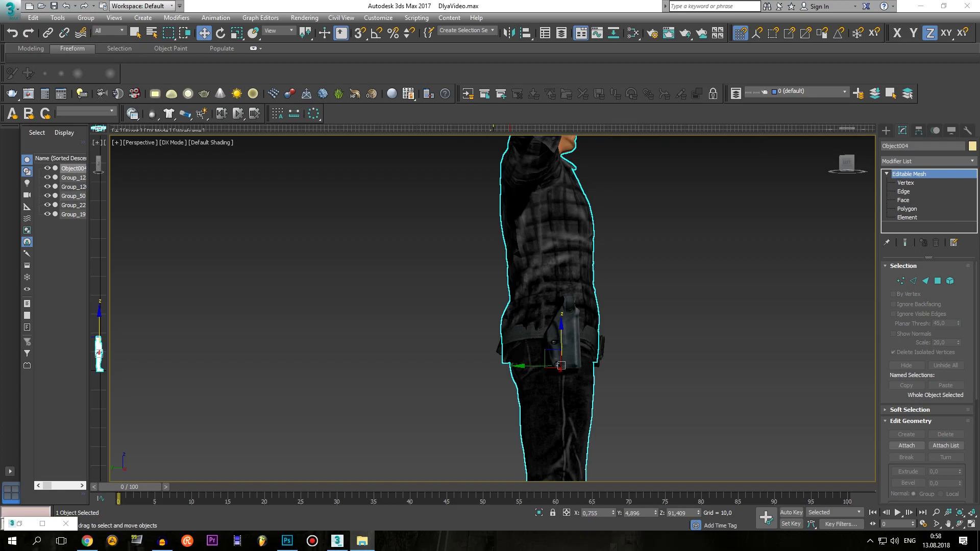
pyautogui.hotkey('alt', 'Tab')
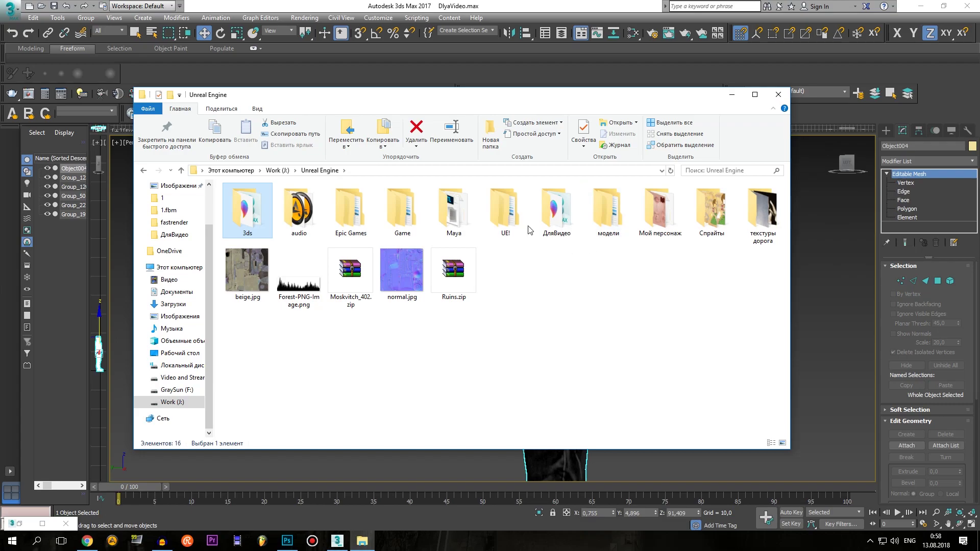
# Open the ДляВидео folder under Work (J:) > Unreal Engine
pyautogui.doubleClick(549, 216)
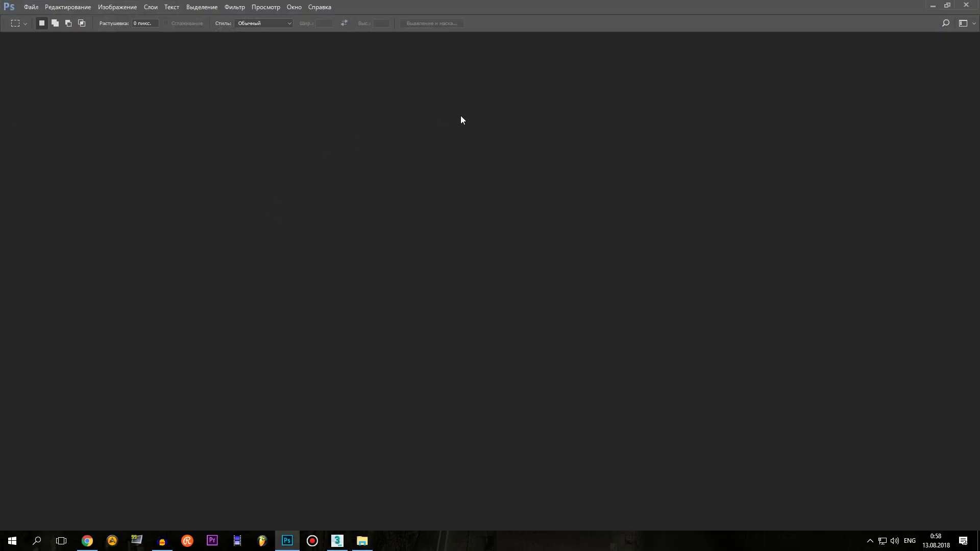
# Bring the ДляВидео folder window in front of Photoshop from the taskbar
pyautogui.click(365, 544)
pyautogui.click(362, 540)
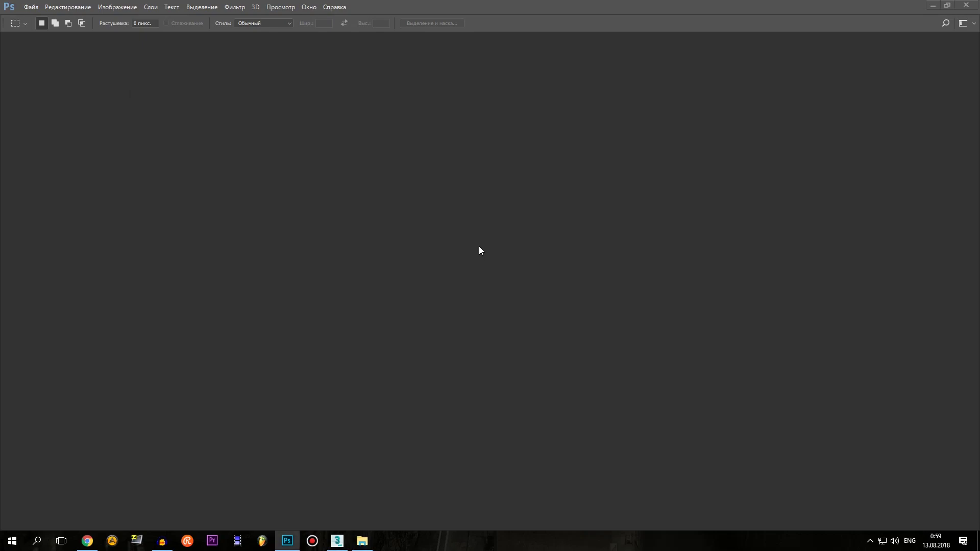
pyautogui.click(362, 541)
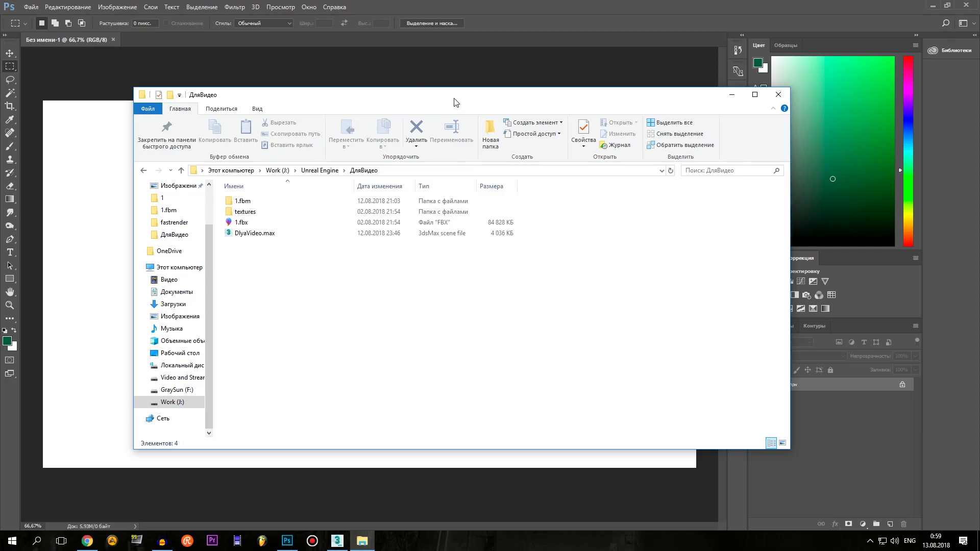
# Browse the ДляВидео files and textures folder, then open the 1.fbm texture folder
pyautogui.moveTo(455, 101); pyautogui.dragTo(448, 115)
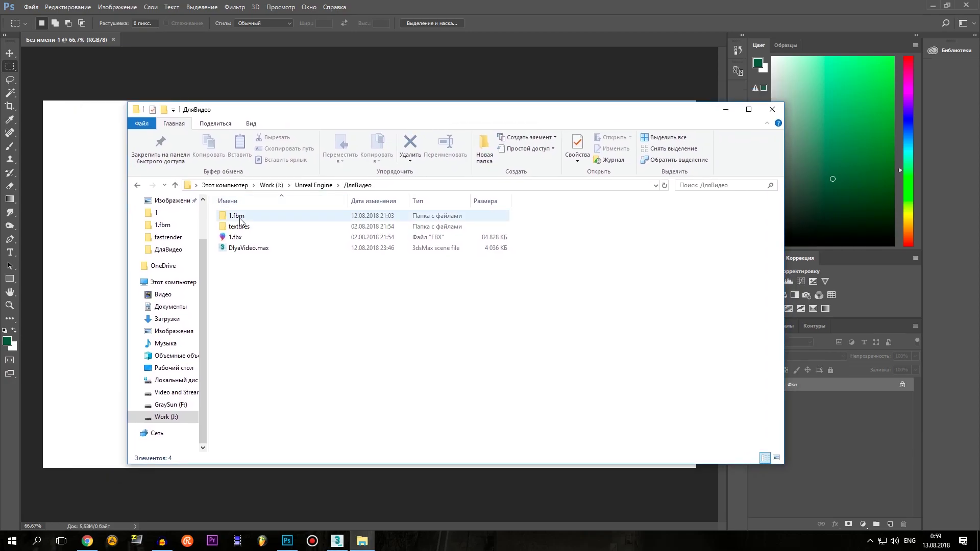
pyautogui.click(241, 238)
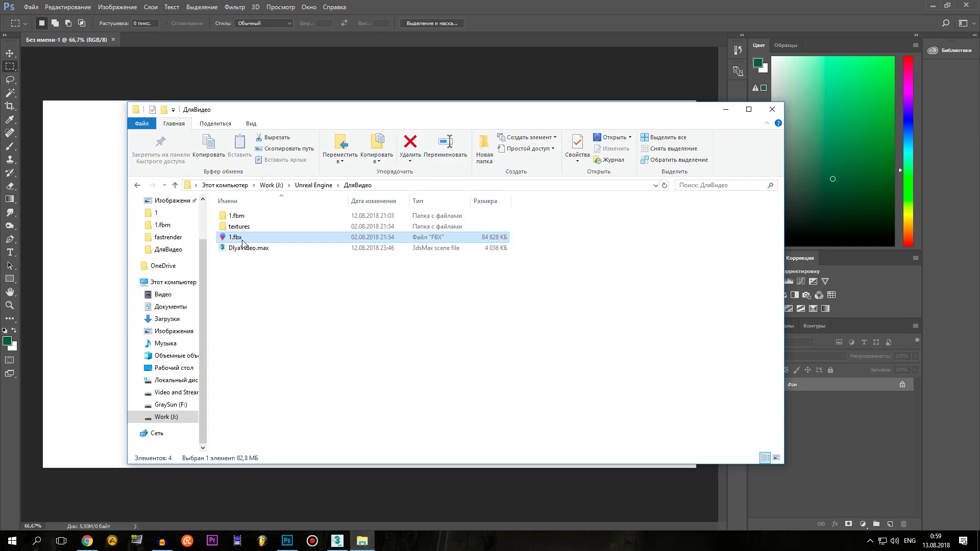
pyautogui.click(266, 249)
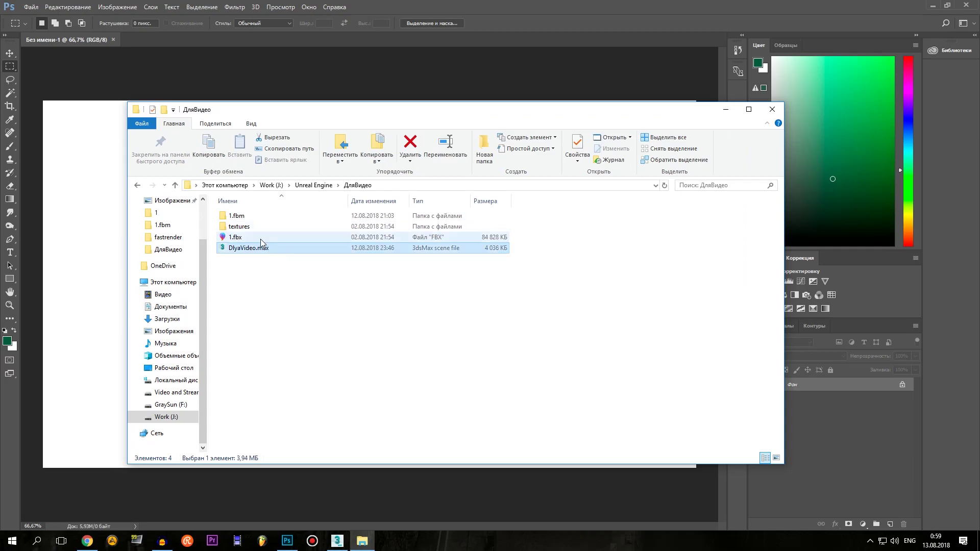
pyautogui.click(248, 229)
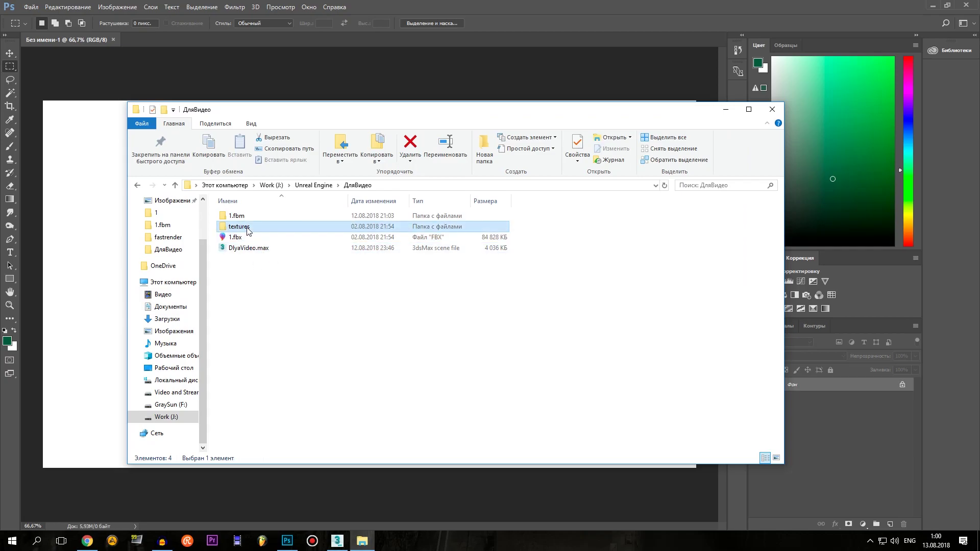
pyautogui.doubleClick(248, 227)
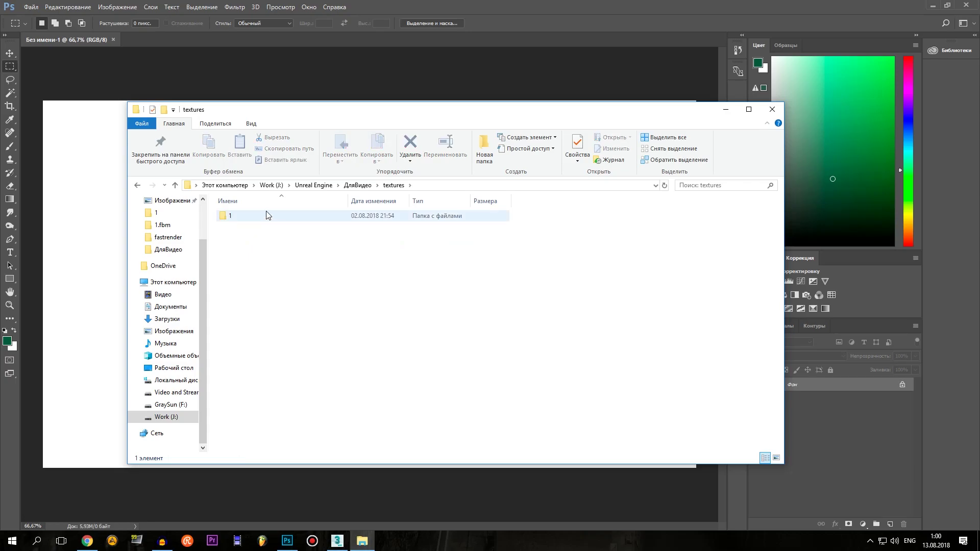
pyautogui.click(355, 186)
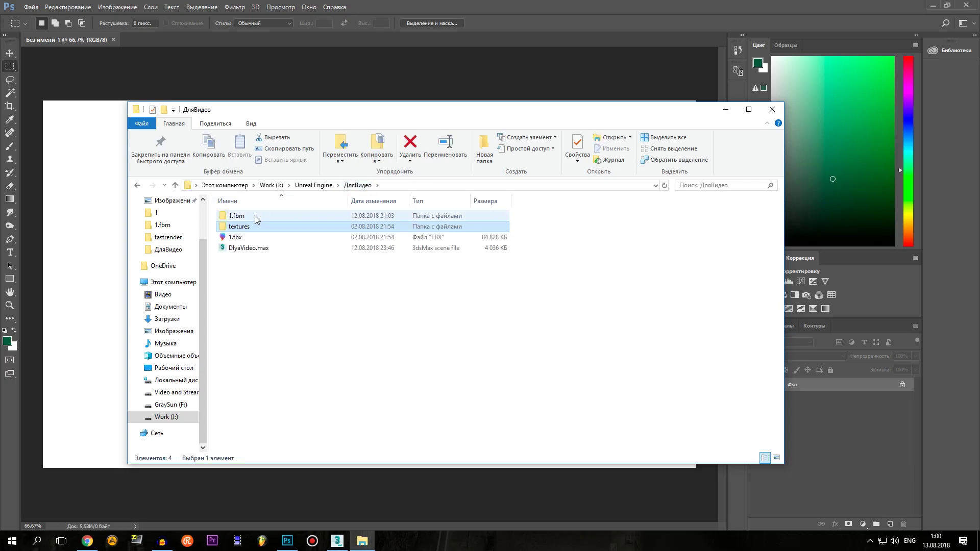
pyautogui.doubleClick(255, 216)
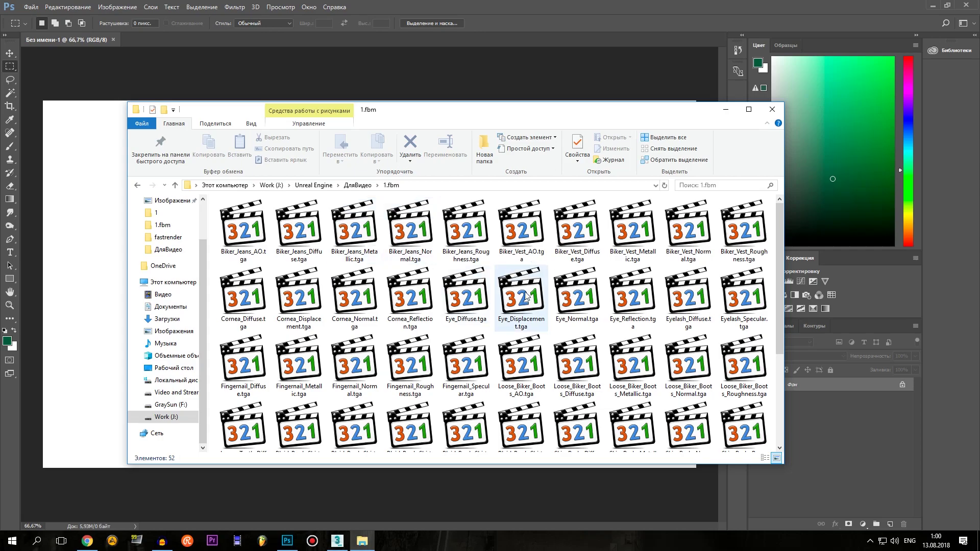
# Drag Plaid_Punk_Shirt_Diffuse.tga from 1.fbm onto the Photoshop canvas
pyautogui.scroll(-3, 513, 343)
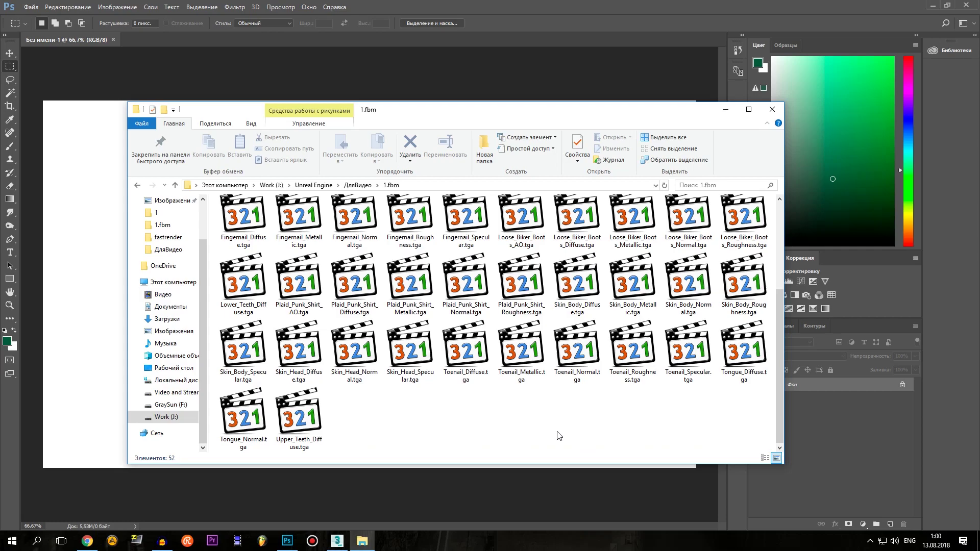
pyautogui.click(413, 358)
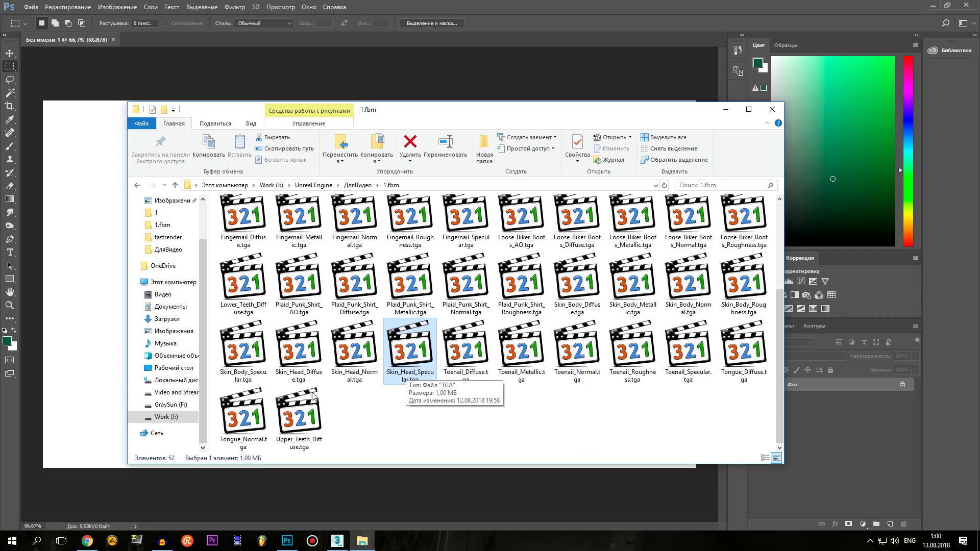
pyautogui.click(286, 375)
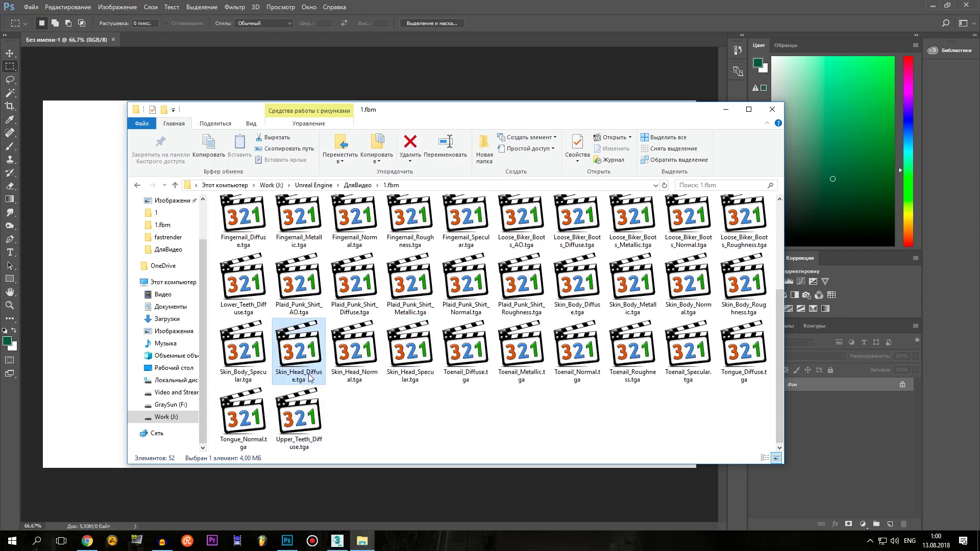
pyautogui.moveTo(299, 350)
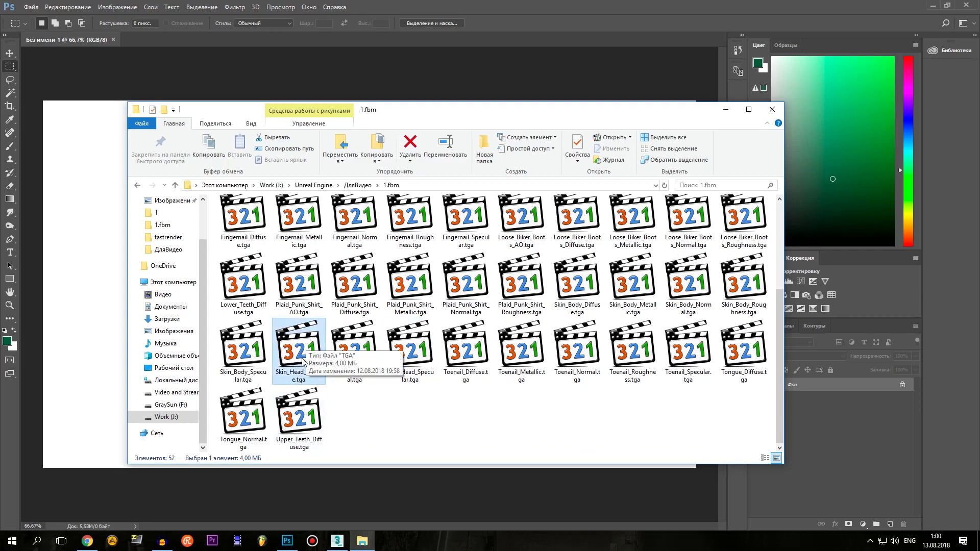
pyautogui.click(372, 353)
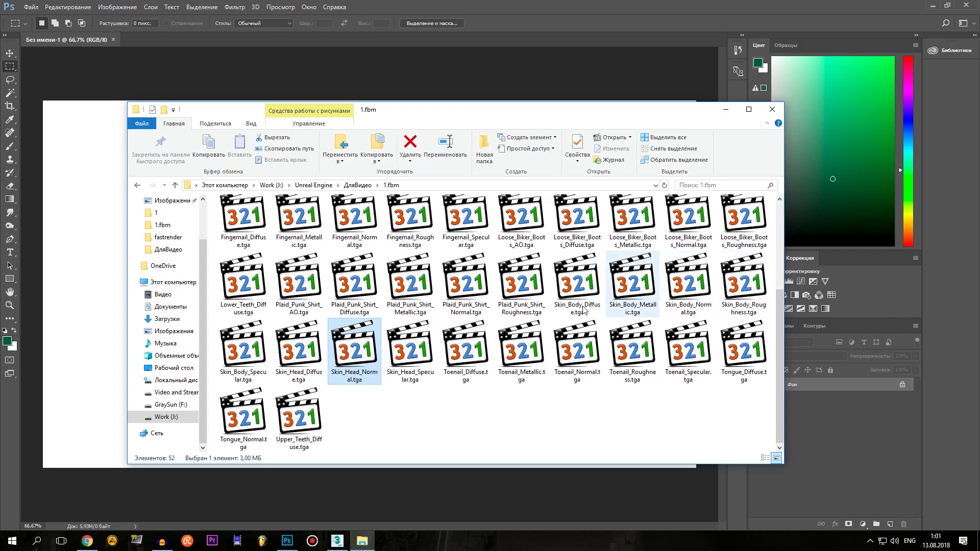
pyautogui.click(523, 299)
pyautogui.moveTo(521, 287)
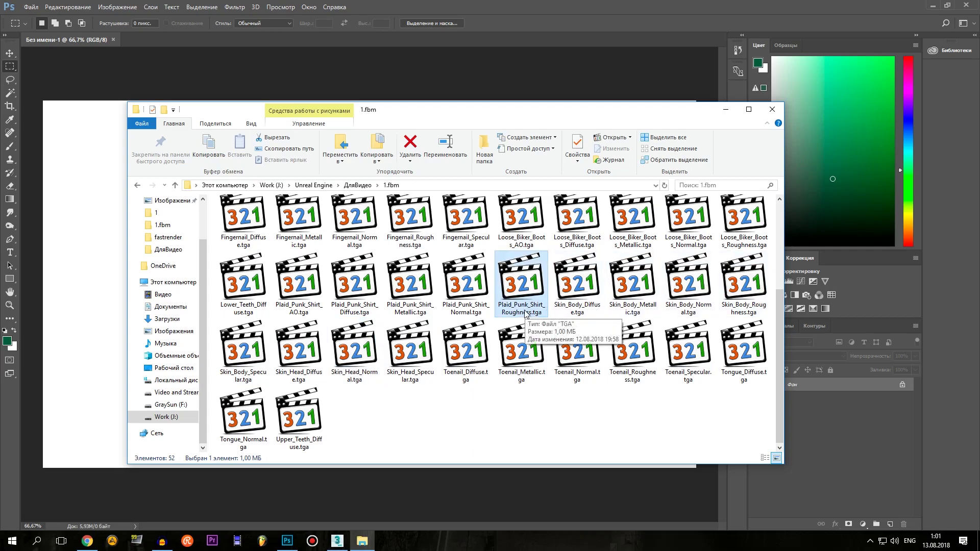
pyautogui.click(461, 309)
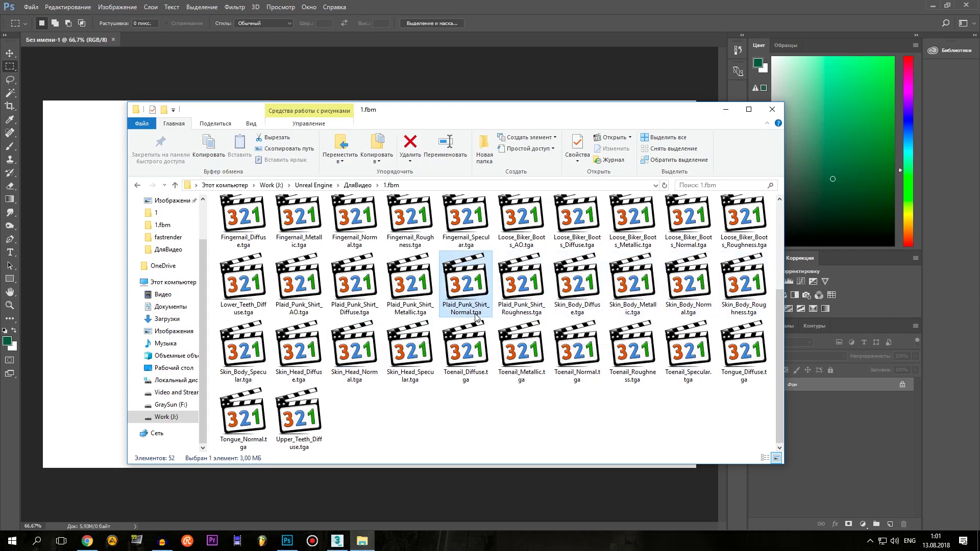
pyautogui.click(416, 304)
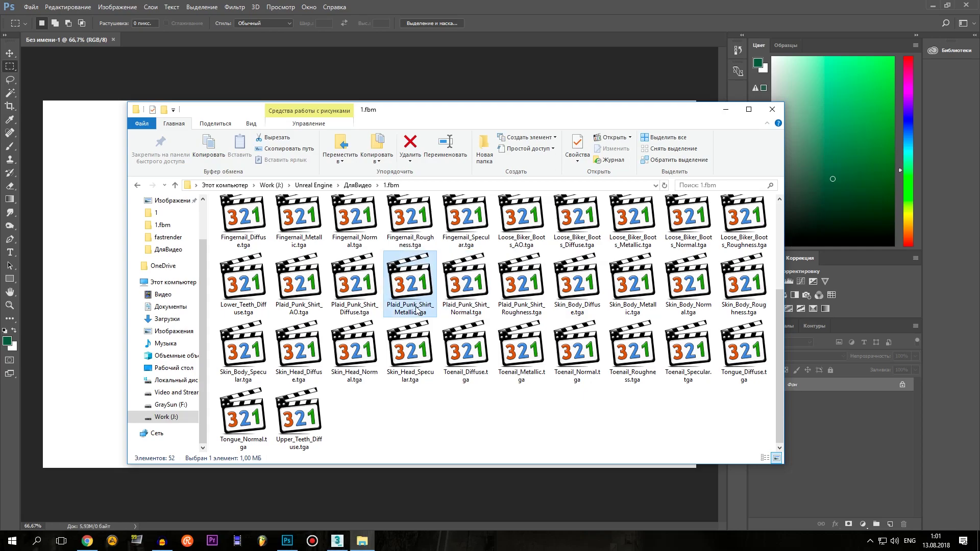
pyautogui.click(359, 296)
pyautogui.moveTo(416, 127); pyautogui.dragTo(557, 164)
# Place Plaid_Punk_Shirt_Diffuse as a layer and crop the canvas to a 1:1 square
pyautogui.moveTo(495, 319); pyautogui.dragTo(228, 312)
pyautogui.press('Return')
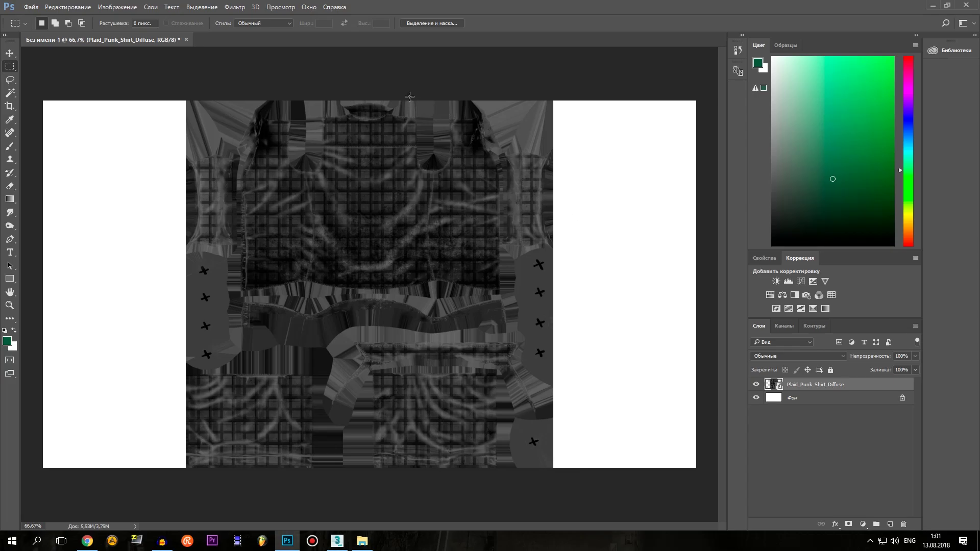
pyautogui.click(9, 107)
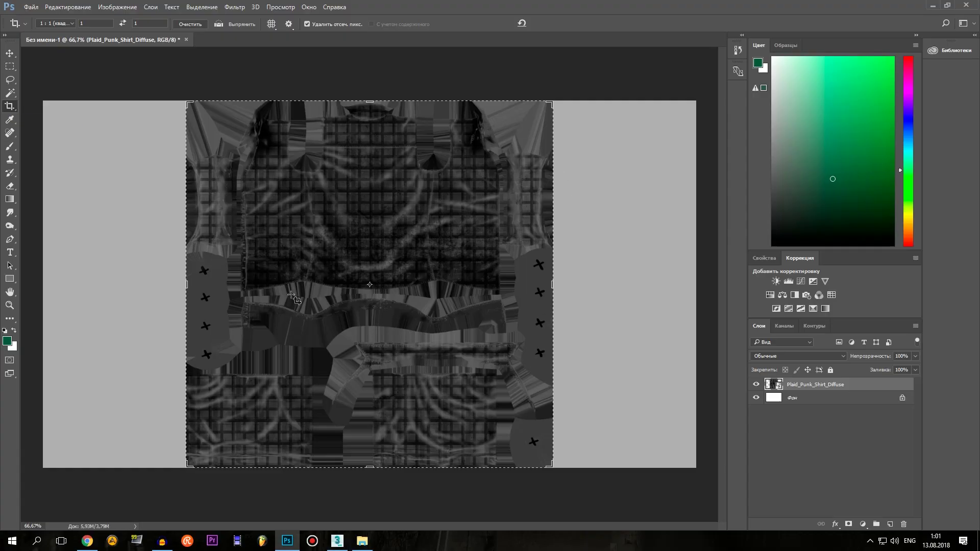
pyautogui.click(55, 23)
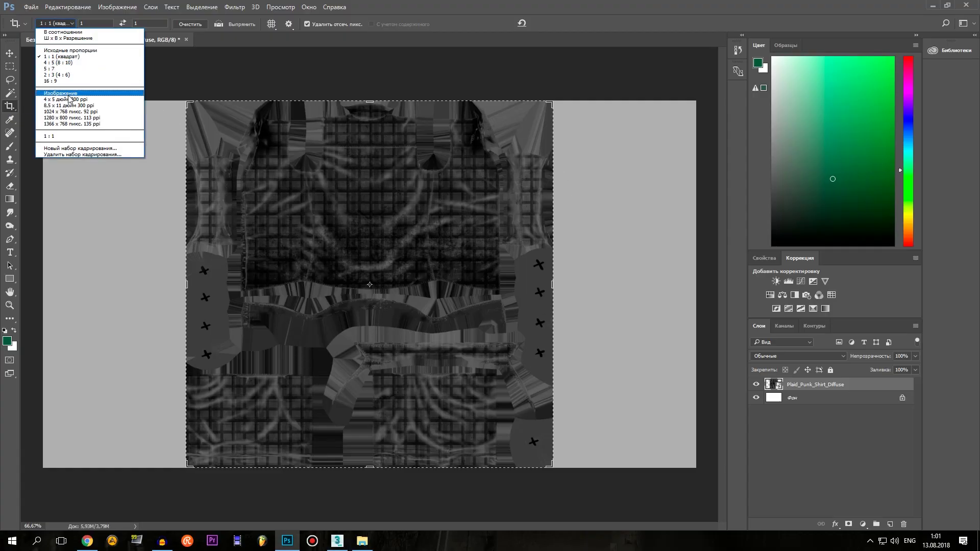
pyautogui.click(71, 124)
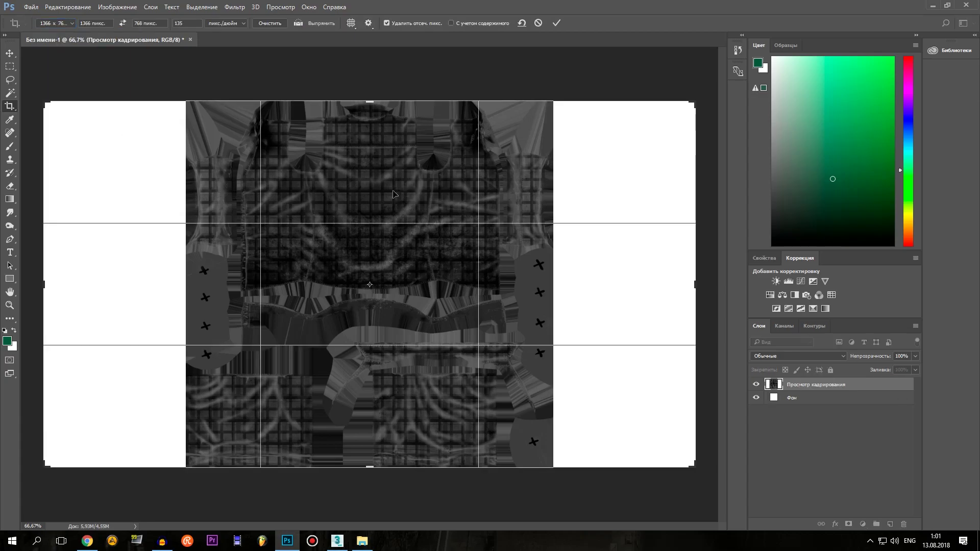
pyautogui.moveTo(46, 285); pyautogui.dragTo(44, 284)
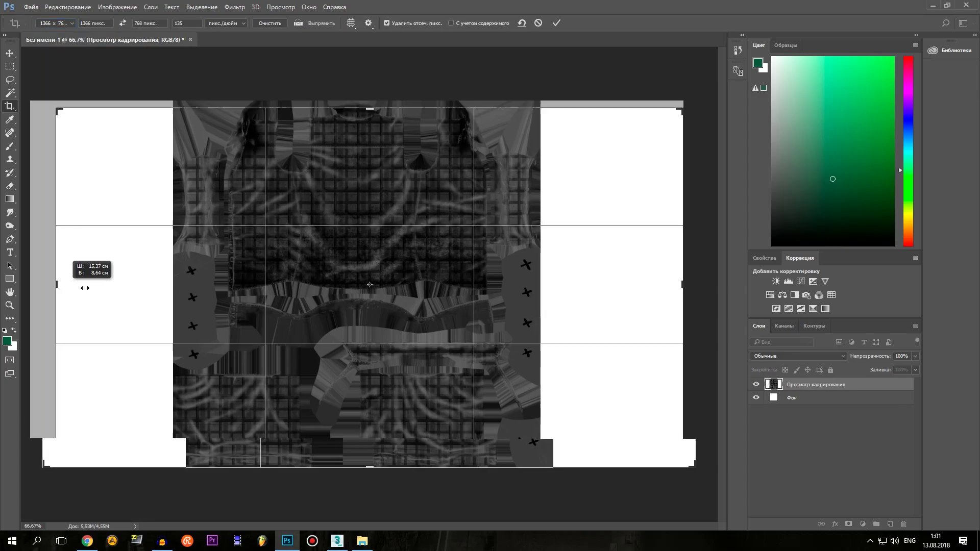
pyautogui.click(55, 23)
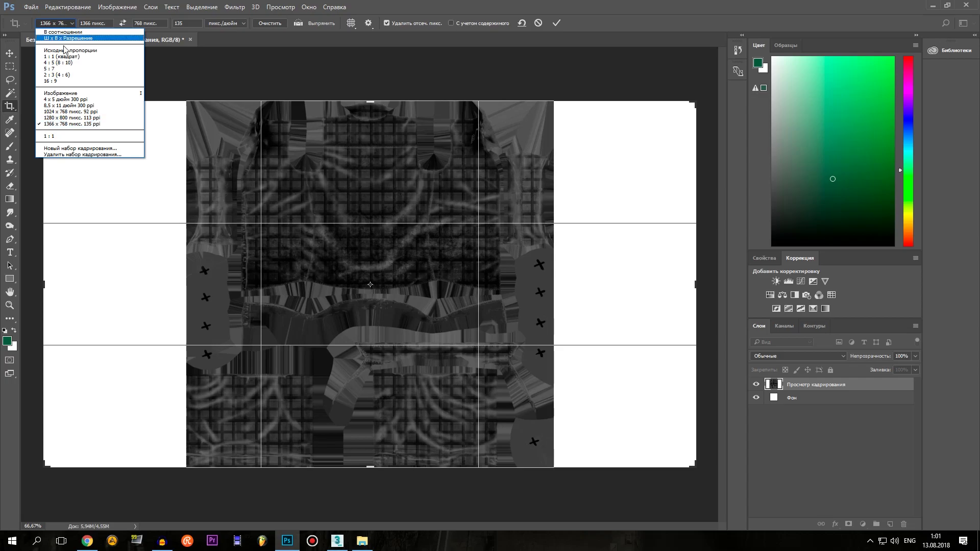
pyautogui.click(51, 53)
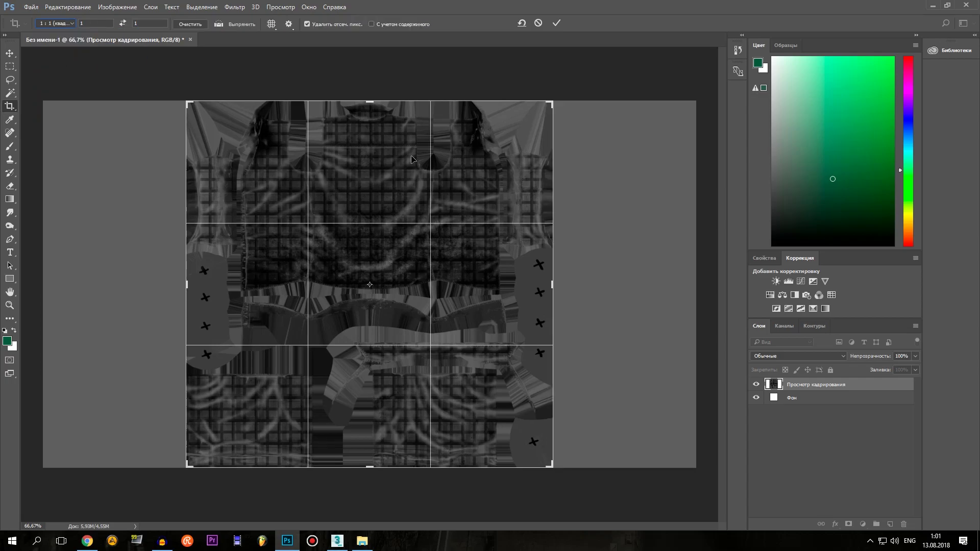
pyautogui.doubleClick(470, 154)
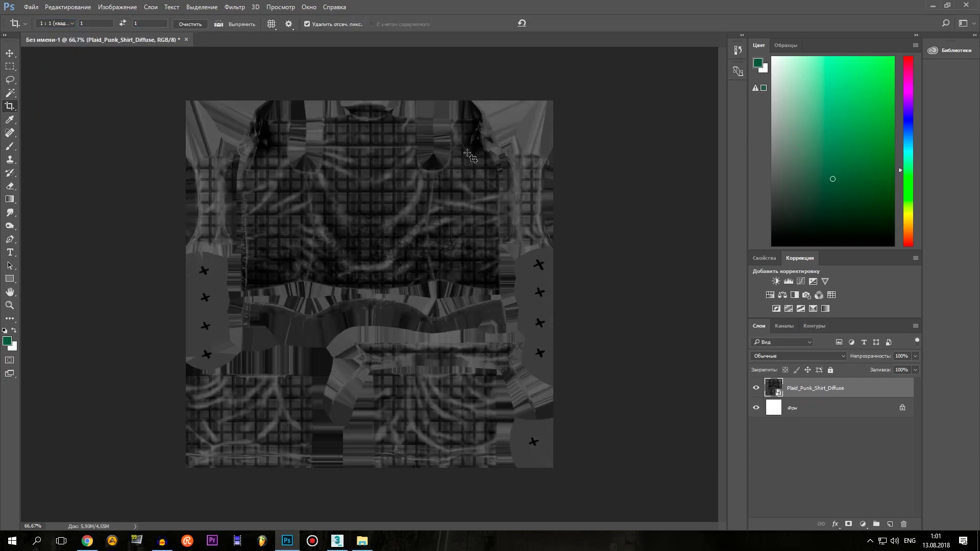
# Colorize the shirt green with Hue/Saturation: hue 136, saturation 39, lightness -6
pyautogui.click(137, 12)
pyautogui.moveTo(121, 32)
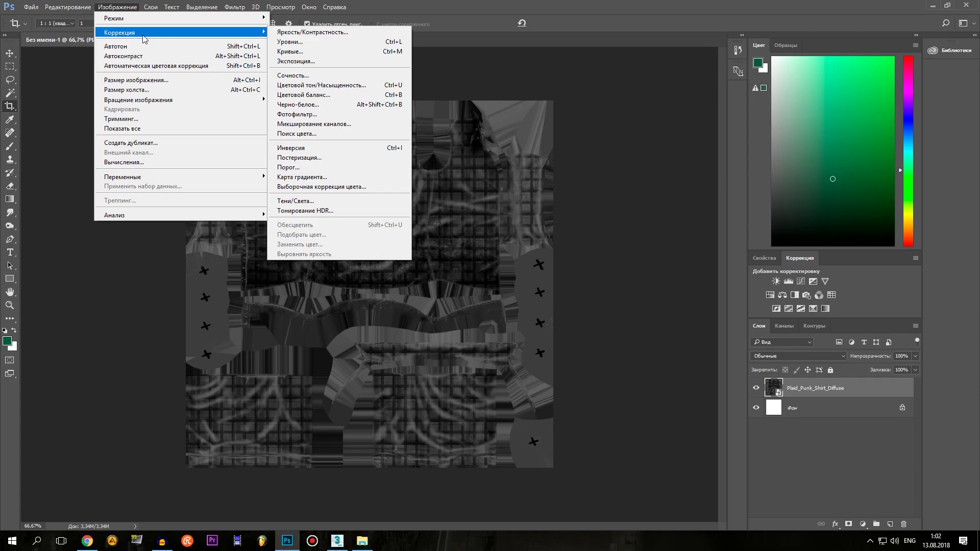
pyautogui.click(322, 84)
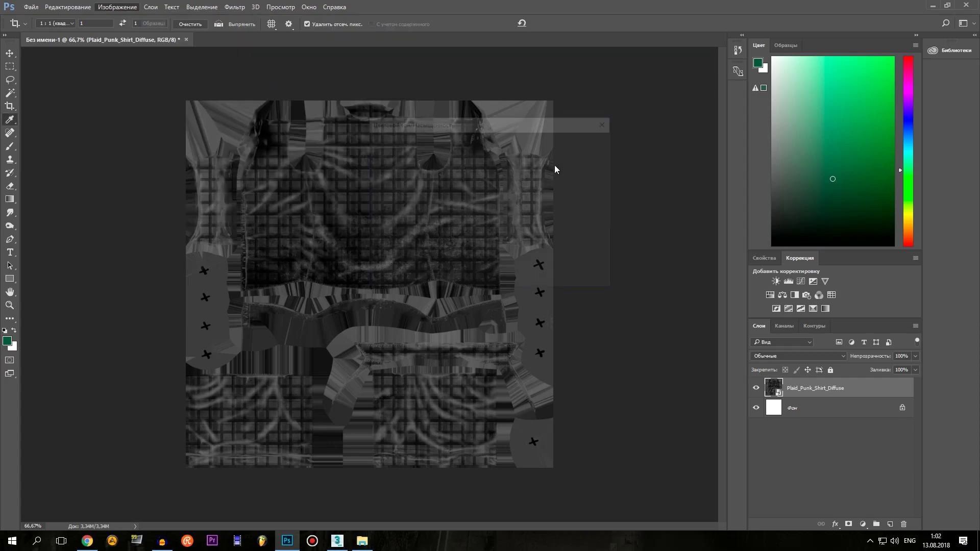
pyautogui.click(563, 247)
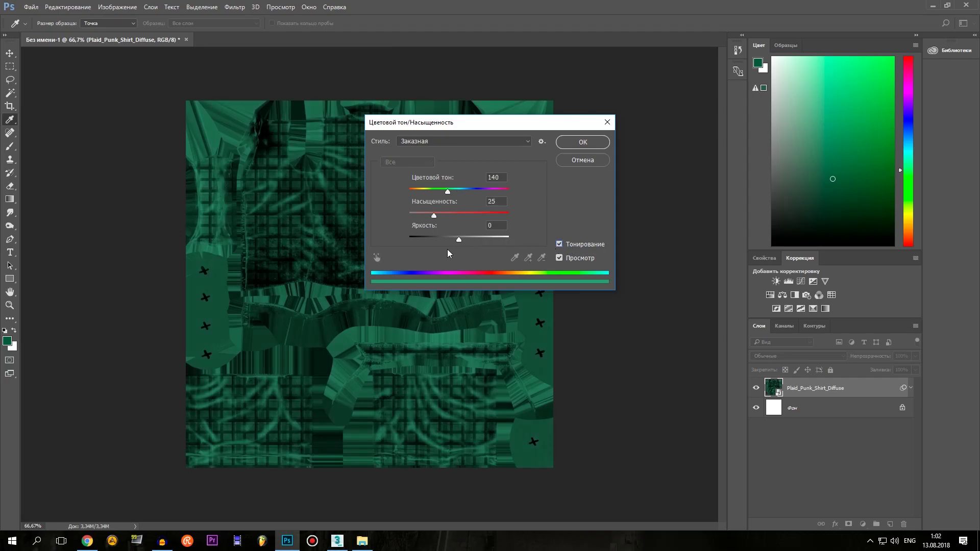
pyautogui.moveTo(449, 195)
pyautogui.mouseDown()
pyautogui.moveTo(492, 193)
pyautogui.moveTo(446, 192)
pyautogui.moveTo(484, 214)
pyautogui.moveTo(458, 240)
pyautogui.moveTo(407, 251)
pyautogui.moveTo(494, 247)
pyautogui.moveTo(457, 251)
pyautogui.mouseUp()
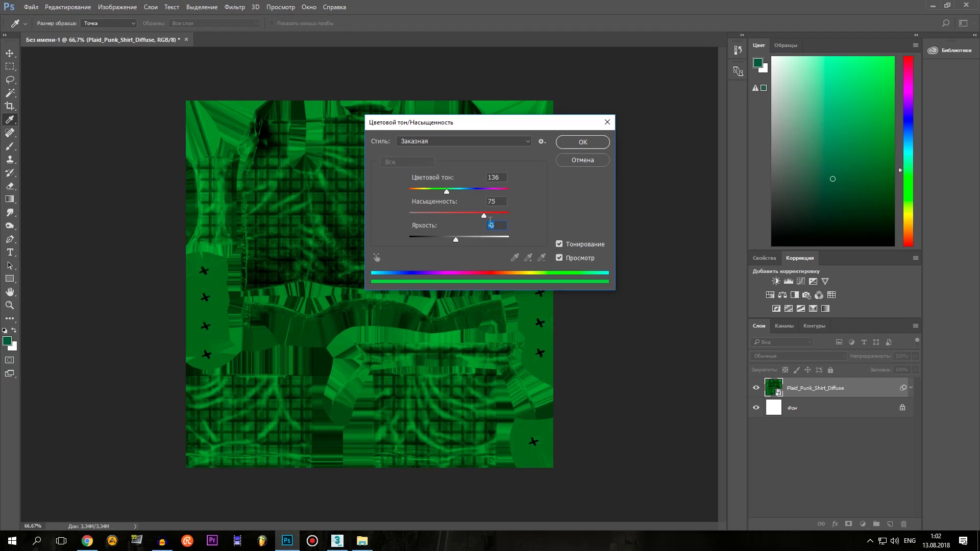
pyautogui.moveTo(485, 216)
pyautogui.mouseDown()
pyautogui.moveTo(423, 215)
pyautogui.moveTo(452, 215)
pyautogui.mouseUp()
pyautogui.click(580, 141)
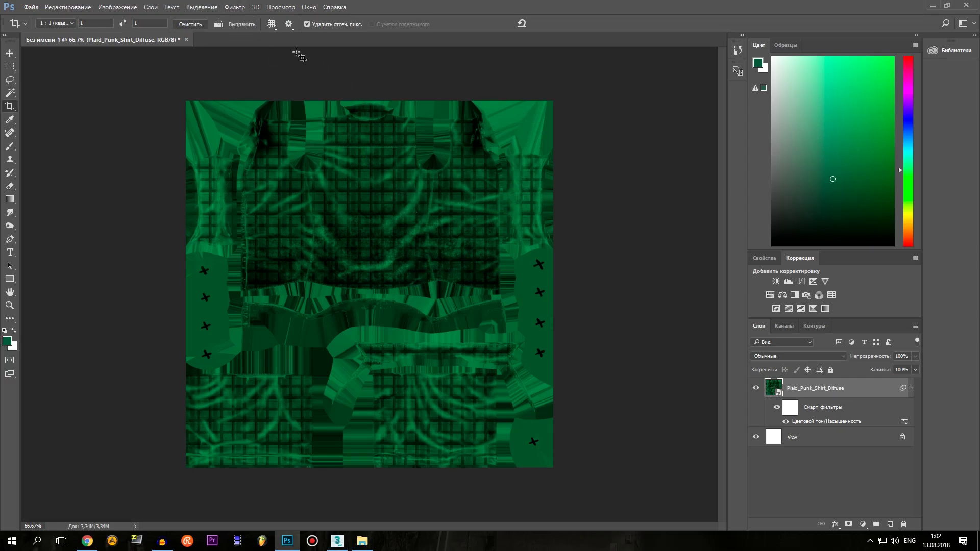
# Apply the Cutout filter with 8 levels, edge simplicity 0 and edge fidelity 3
pyautogui.click(235, 9)
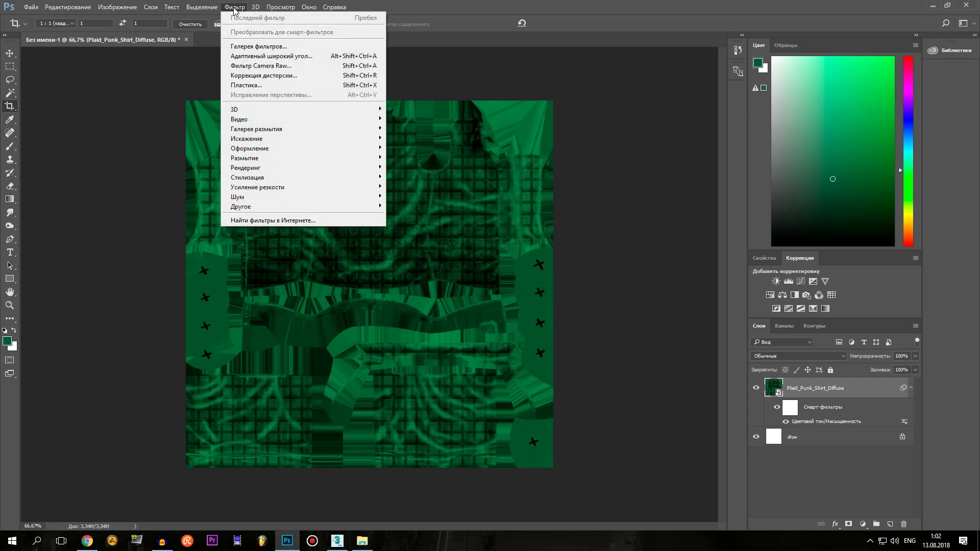
pyautogui.click(274, 46)
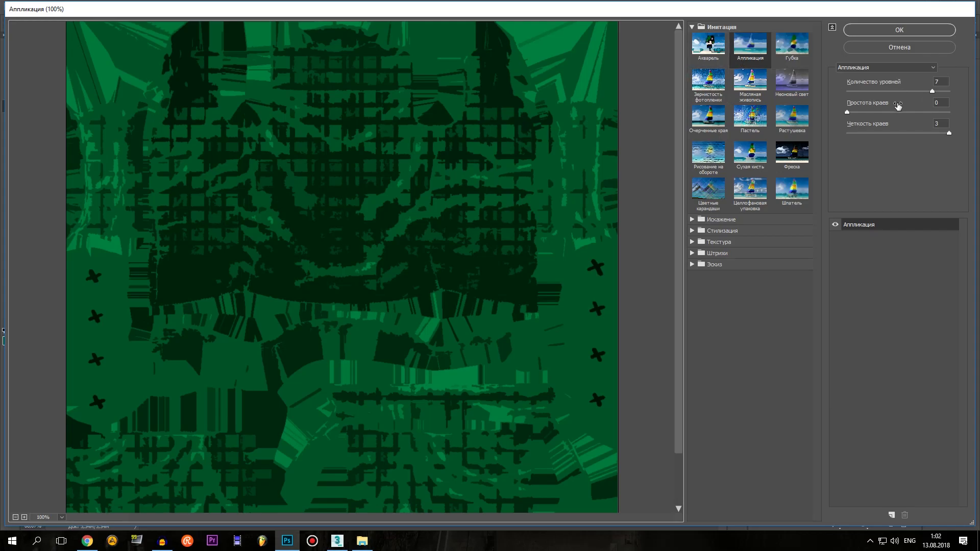
pyautogui.moveTo(847, 111); pyautogui.dragTo(842, 112)
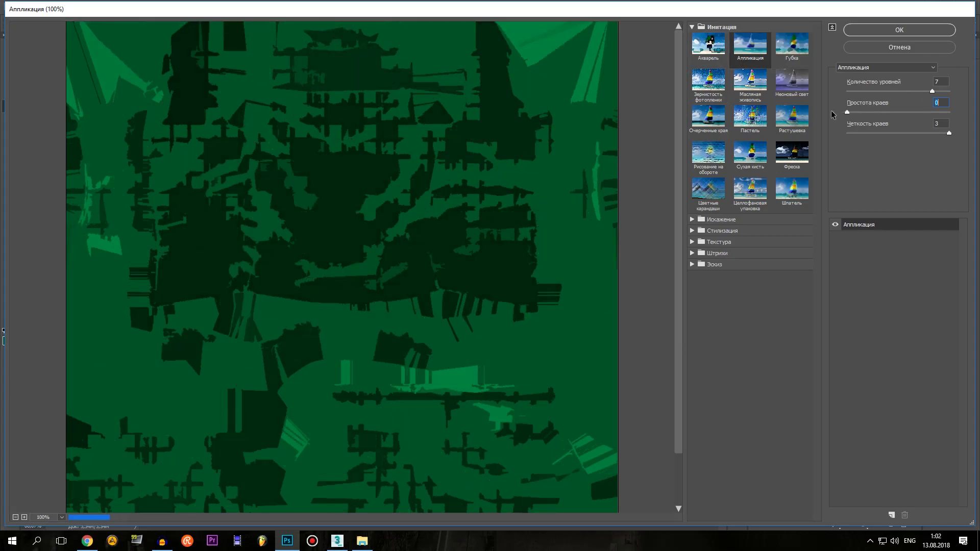
pyautogui.click(931, 92)
pyautogui.press('Up')
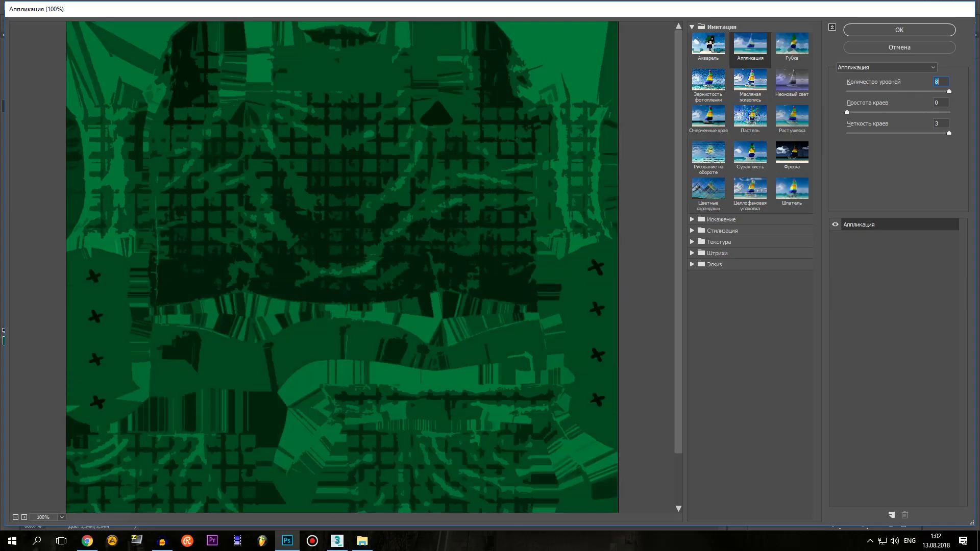
pyautogui.click(899, 30)
pyautogui.click(30, 7)
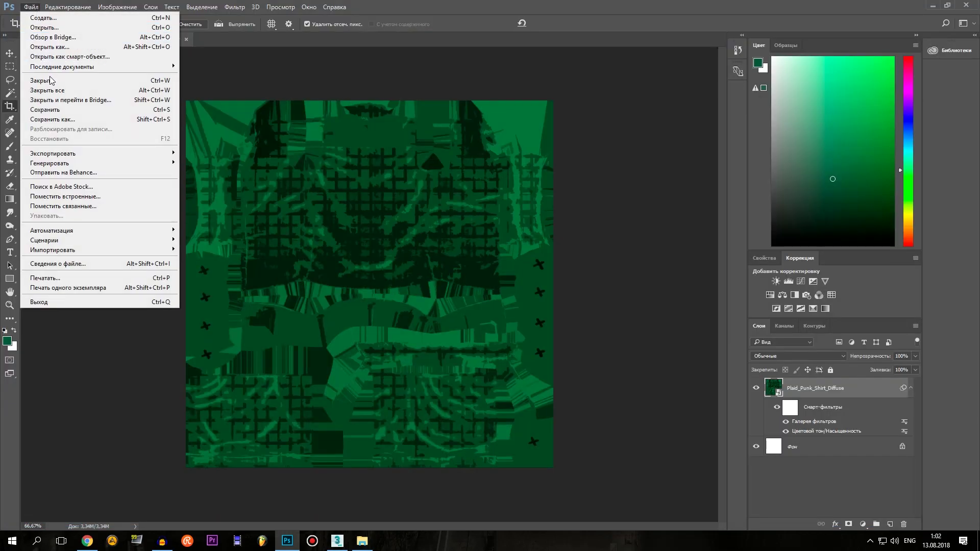
# Start saving the texture as Targa in the Unreal Engine > ДляВидео > 1.fbm folder
pyautogui.click(80, 112)
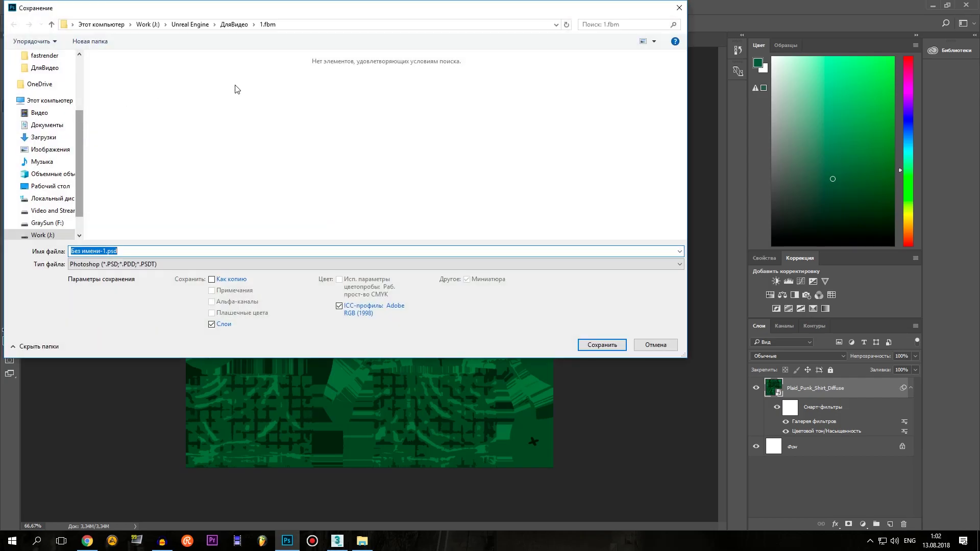
pyautogui.click(203, 26)
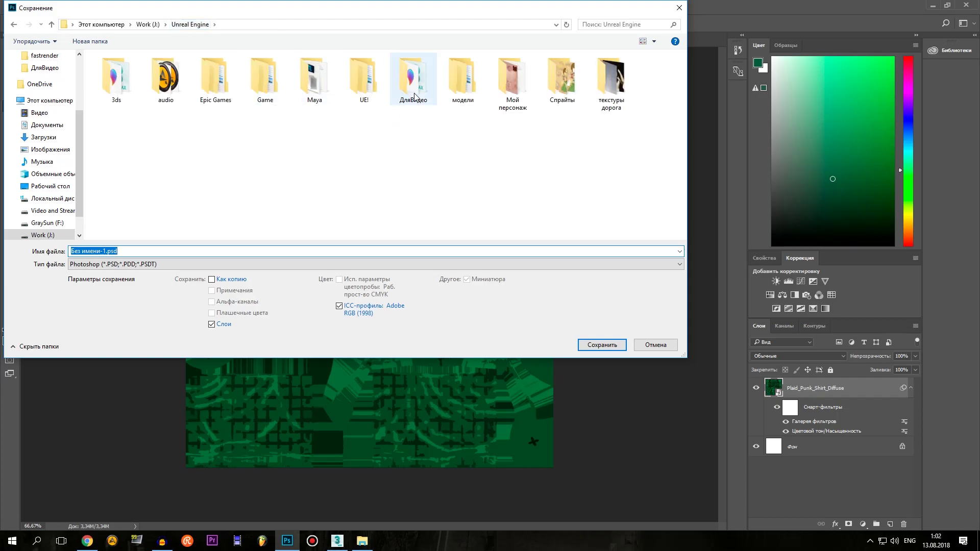
pyautogui.doubleClick(415, 96)
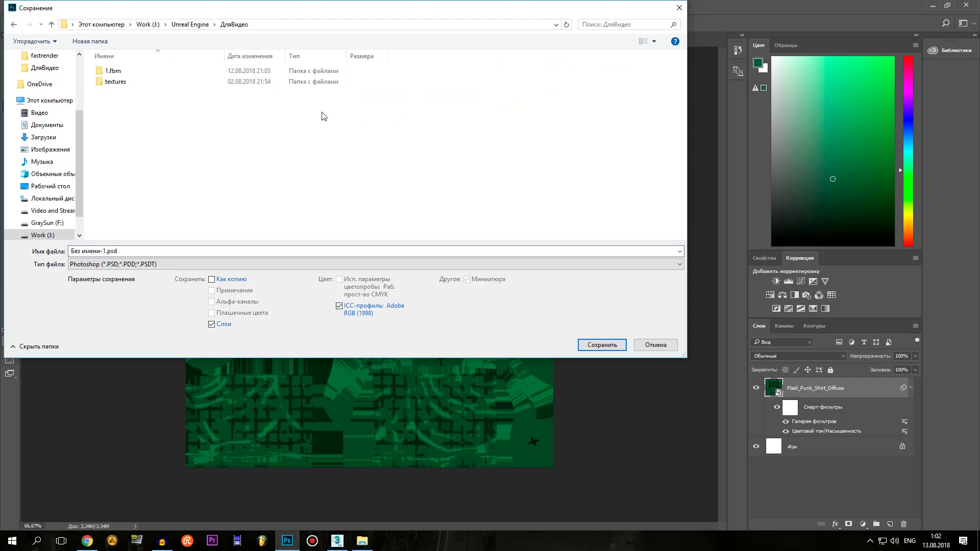
pyautogui.doubleClick(125, 72)
pyautogui.click(128, 264)
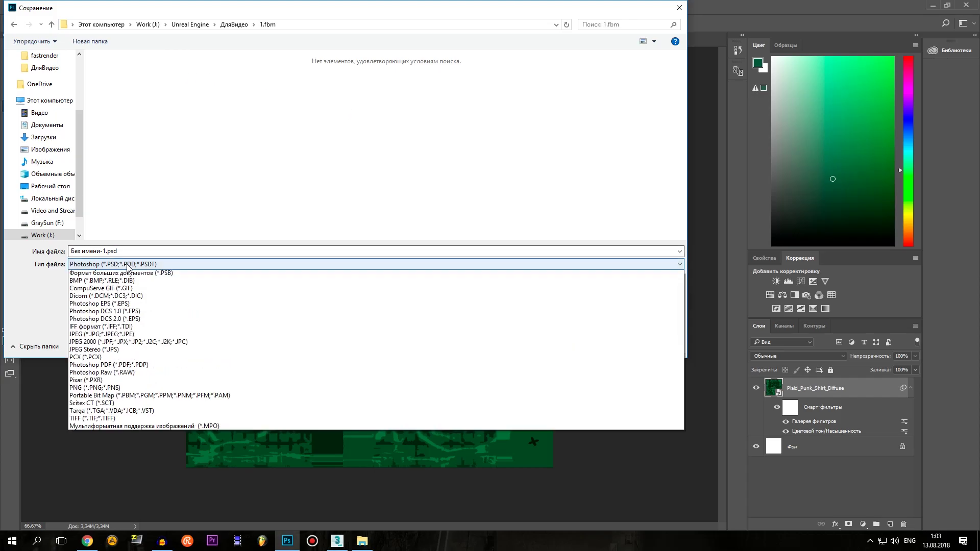
pyautogui.click(123, 410)
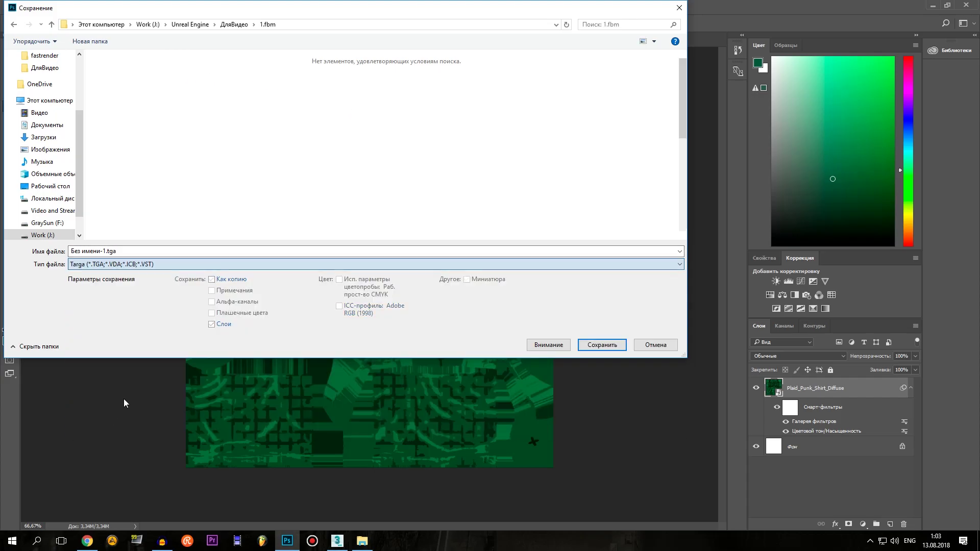
# Overwrite Plaid_Punk_Shirt_Diffuse.tga, confirming the replacement and accepting the Targa options
pyautogui.scroll(-1, 315, 232)
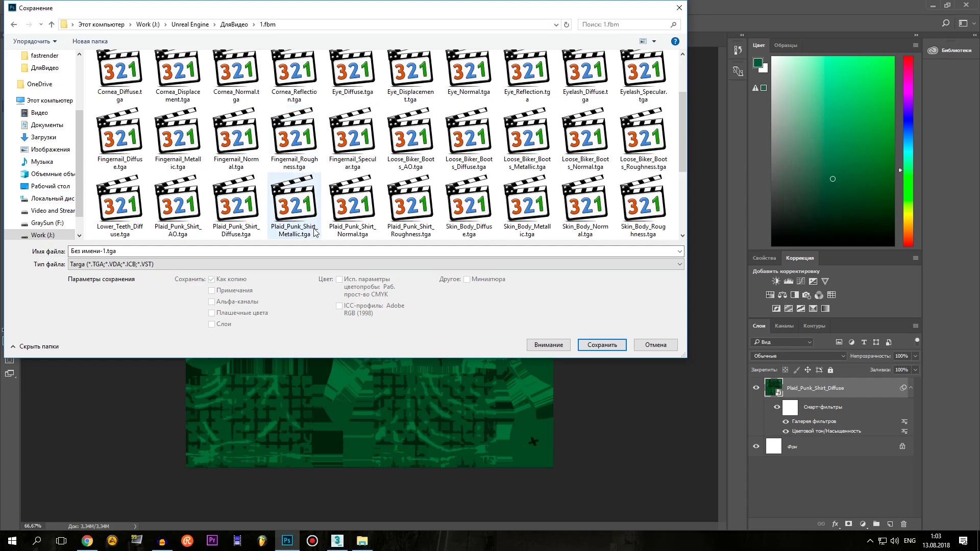
pyautogui.click(311, 228)
pyautogui.click(260, 211)
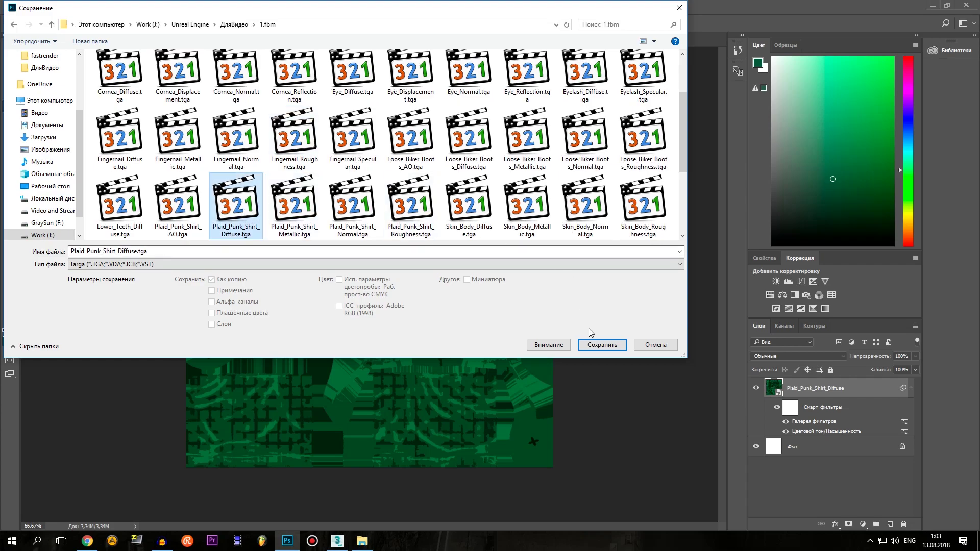
pyautogui.click(602, 345)
pyautogui.click(472, 281)
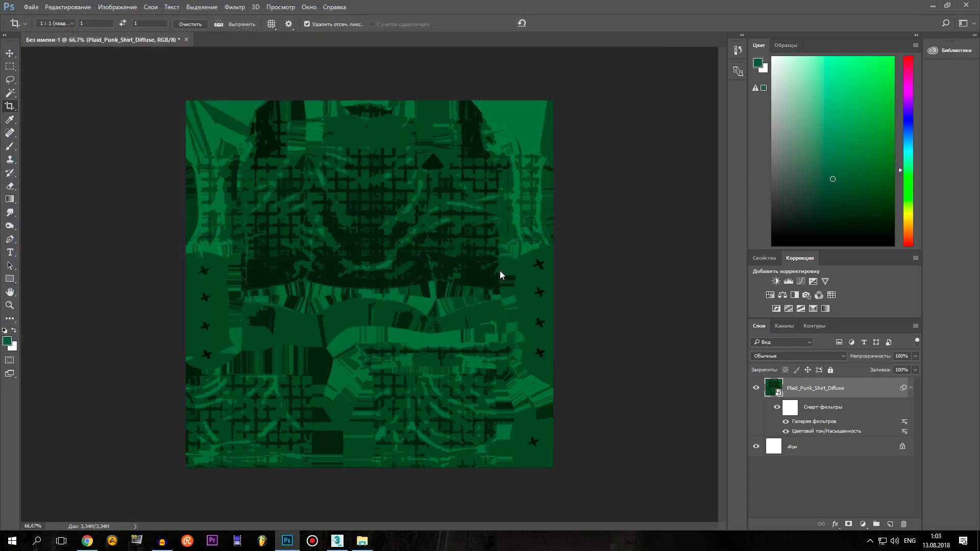
pyautogui.click(523, 178)
# Orbit and zoom around the character in 3ds Max to inspect the green plaid shirt, then return to Photoshop
pyautogui.hotkey('alt', 'Tab')
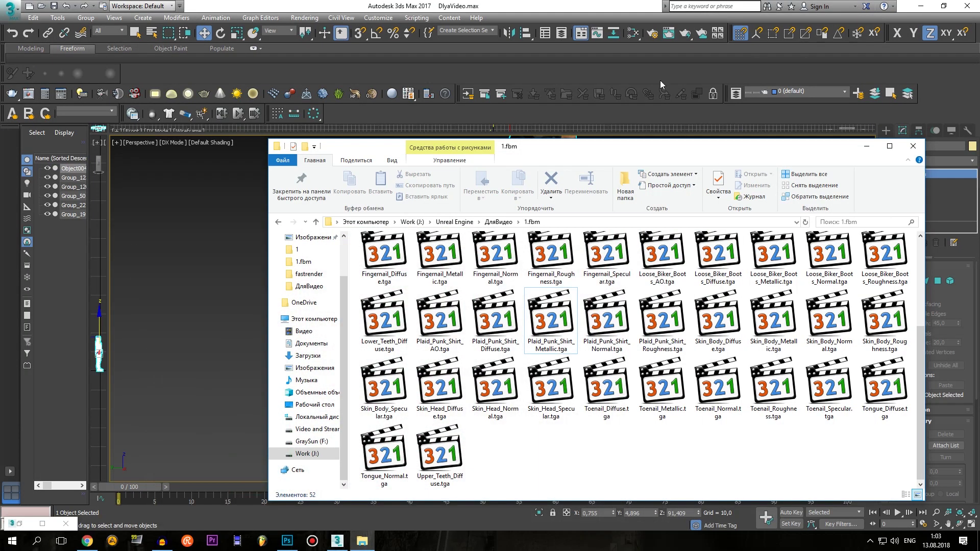
pyautogui.click(524, 2)
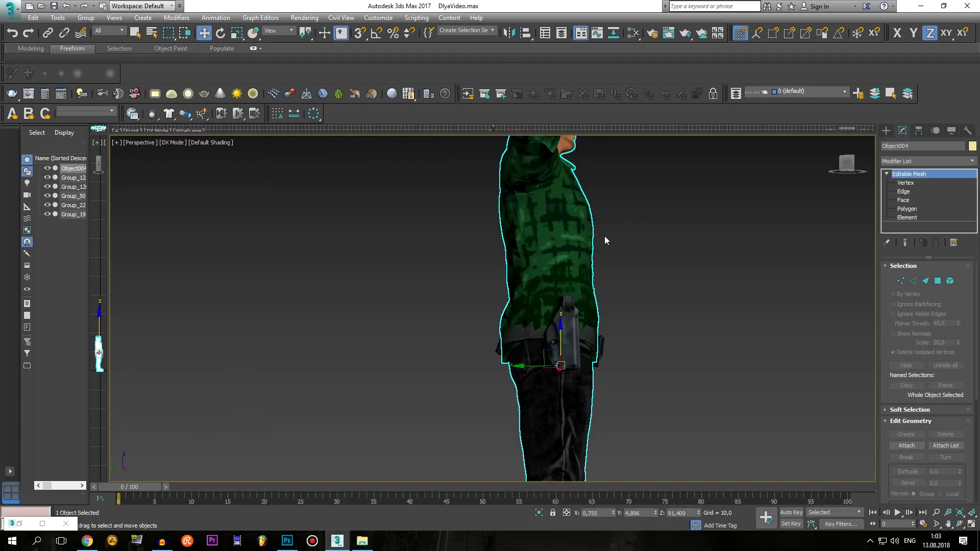
pyautogui.keyDown('alt'); pyautogui.moveTo(676, 226); pyautogui.dragTo(605, 240, button='middle'); pyautogui.keyUp('alt')
pyautogui.moveTo(549, 246)
pyautogui.keyDown('alt'); pyautogui.mouseDown(button='middle')
pyautogui.moveTo(874, 246)
pyautogui.moveTo(665, 217)
pyautogui.moveTo(566, 271)
pyautogui.moveTo(592, 250)
pyautogui.mouseUp(button='middle'); pyautogui.keyUp('alt')
pyautogui.scroll(2, 608, 264)
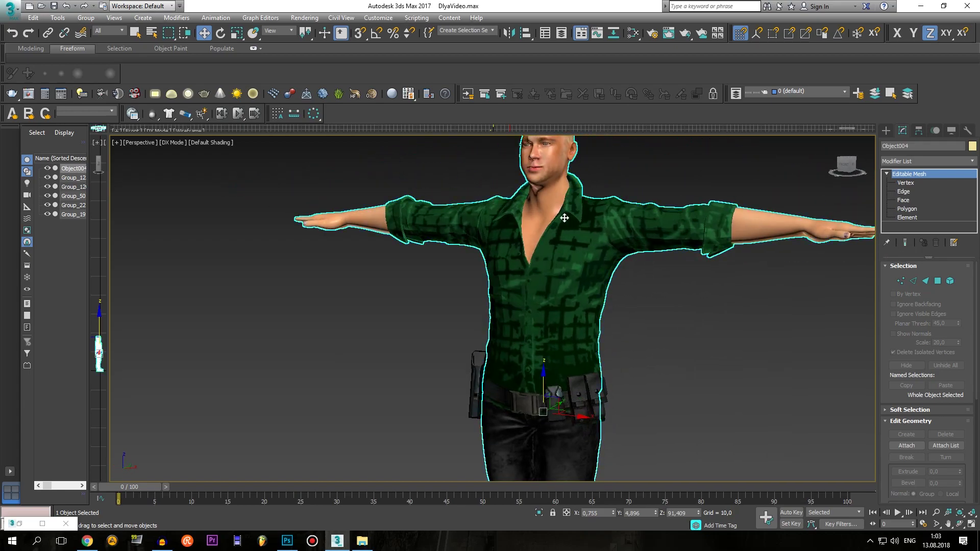
pyautogui.moveTo(651, 196)
pyautogui.keyDown('alt'); pyautogui.mouseDown(button='middle')
pyautogui.moveTo(694, 197)
pyautogui.moveTo(631, 238)
pyautogui.moveTo(547, 157)
pyautogui.moveTo(539, 235)
pyautogui.mouseUp(button='middle'); pyautogui.keyUp('alt')
pyautogui.scroll(3, 432, 279)
pyautogui.scroll(-4, 694, 350)
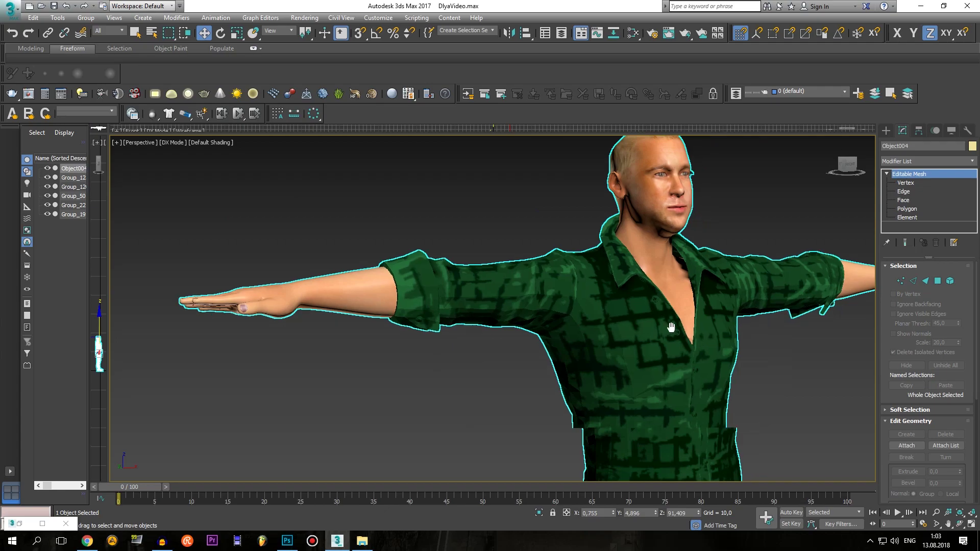
pyautogui.scroll(3, 506, 252)
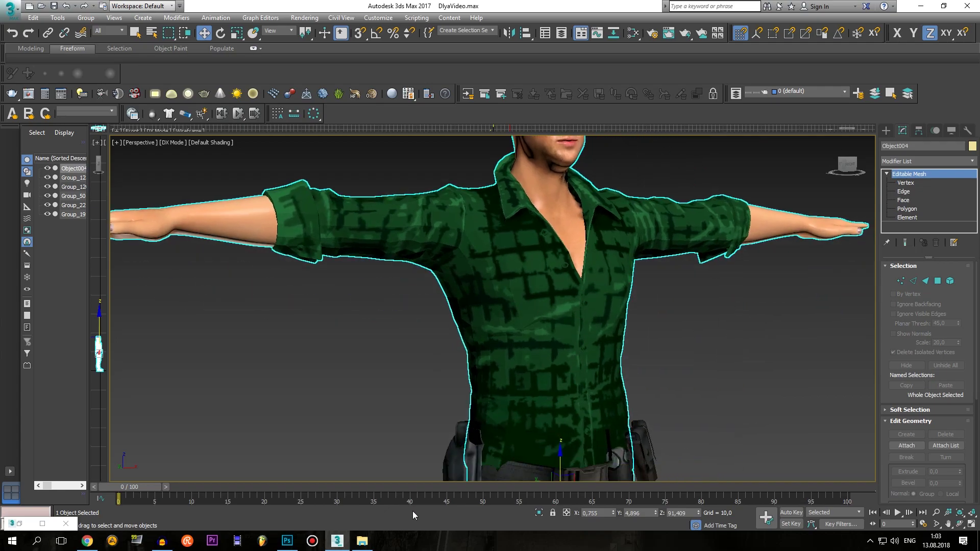
pyautogui.click(286, 541)
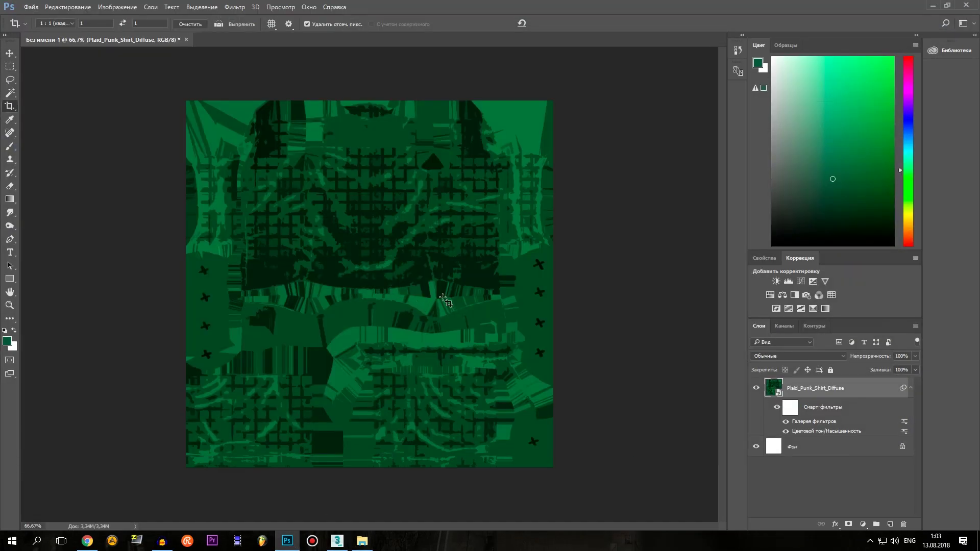
# Undo the Filter Gallery and Hue/Saturation filters so the shirt texture is grey plaid, then Save As
pyautogui.hotkey('ctrl', 'z')
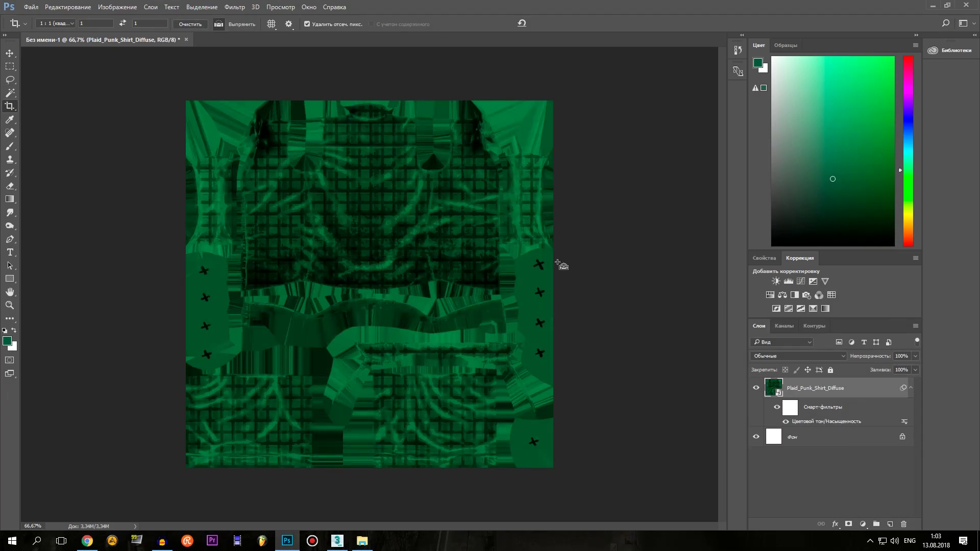
pyautogui.hotkey('ctrl', 'z')
pyautogui.click(39, 7)
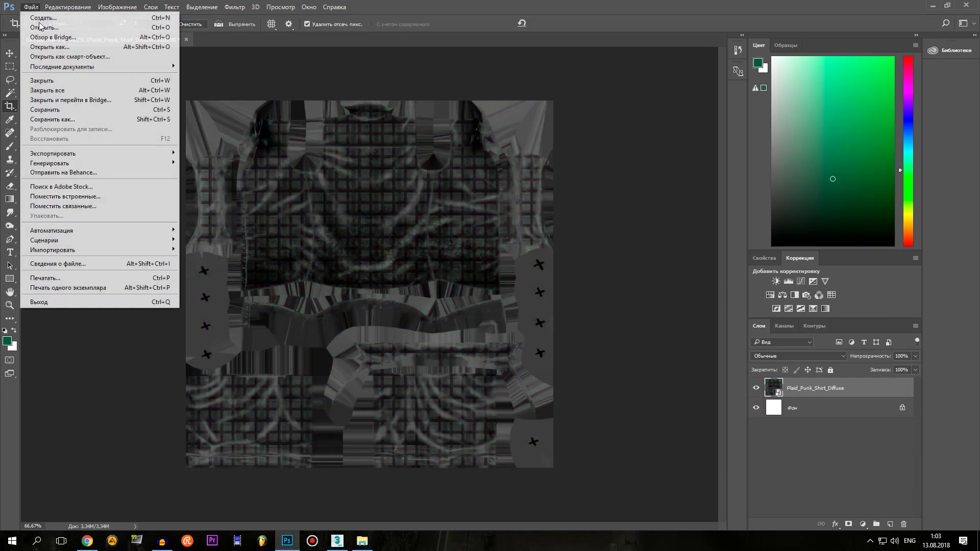
pyautogui.click(53, 118)
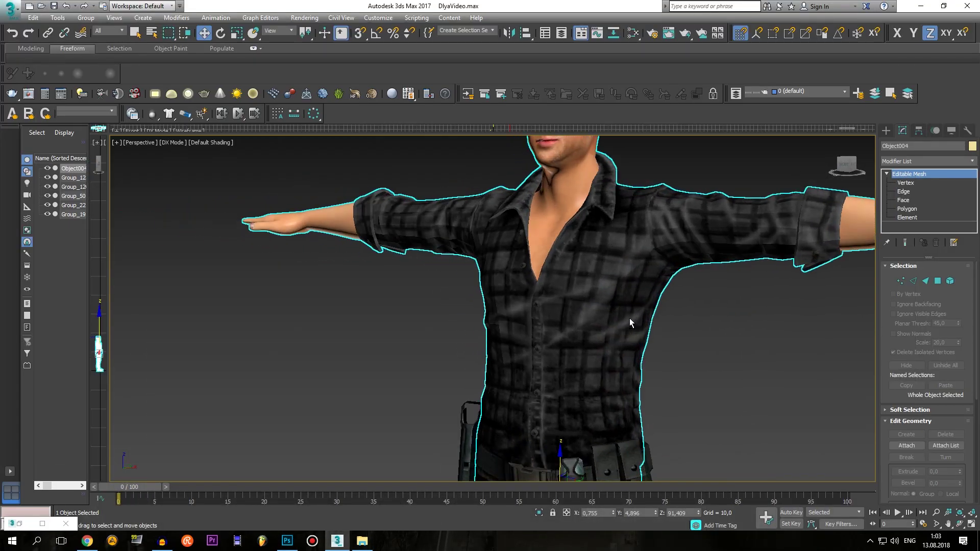
# Pan and zoom over the character from belt to head, checking the grey shirt and blond hair
pyautogui.moveTo(666, 393); pyautogui.dragTo(666, 305, button='middle')
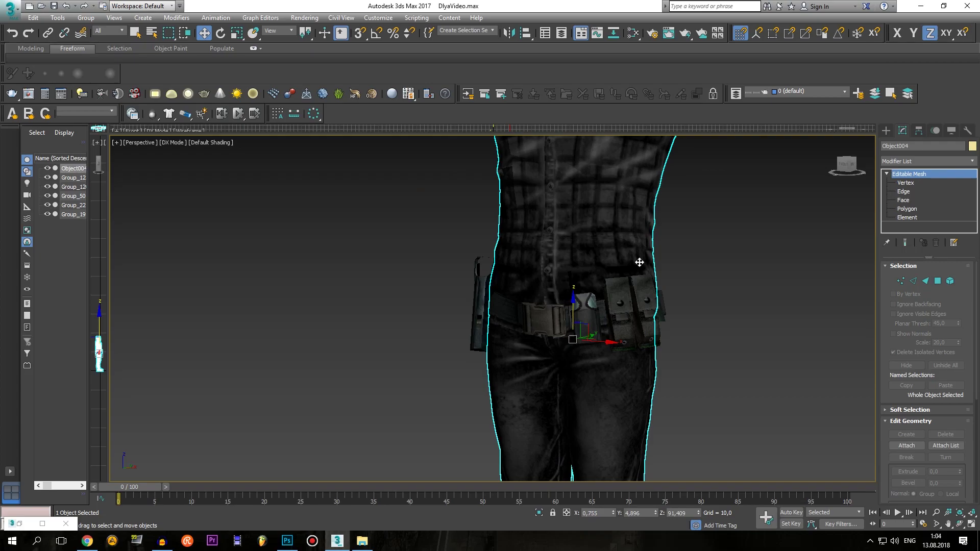
pyautogui.scroll(-4, 639, 262)
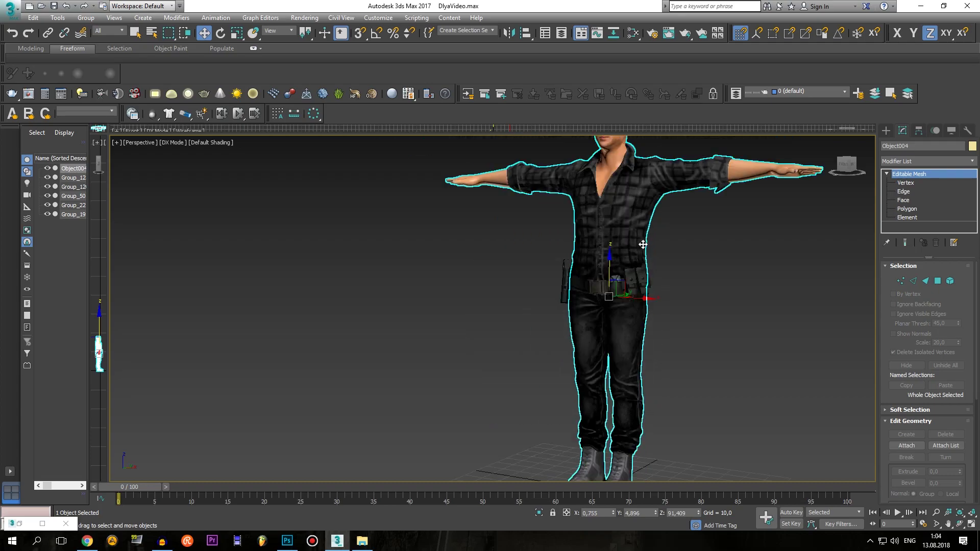
pyautogui.moveTo(642, 245); pyautogui.dragTo(604, 294, button='middle')
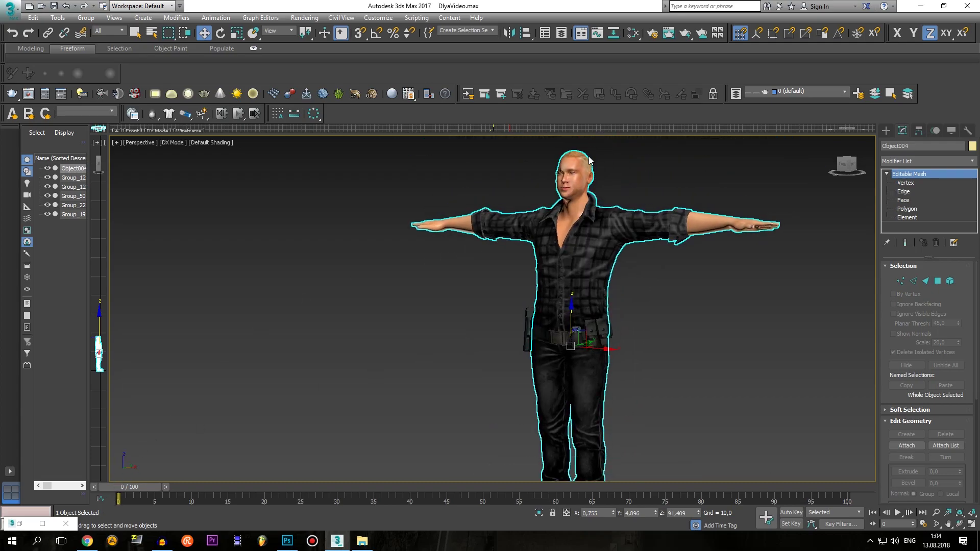
pyautogui.scroll(8, 590, 160)
pyautogui.scroll(-4, 553, 214)
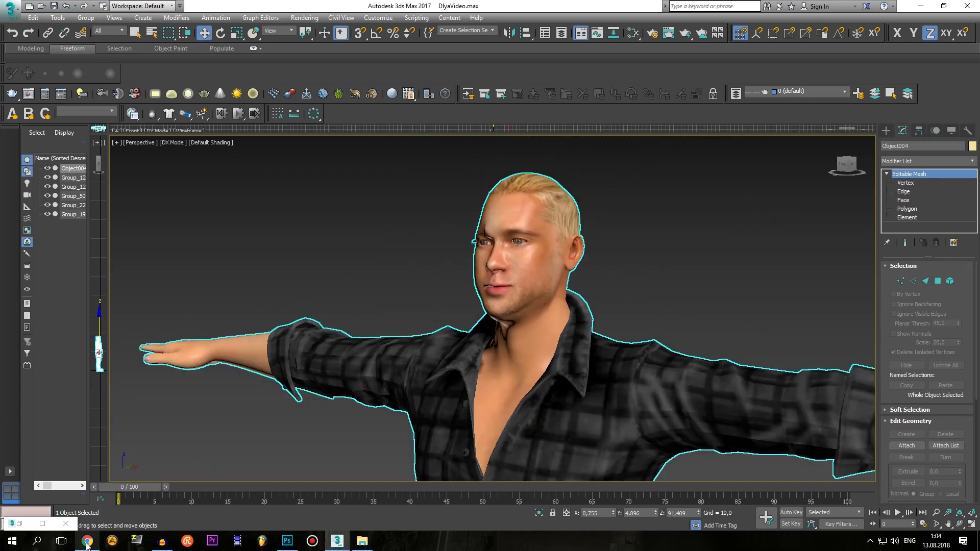
pyautogui.click(87, 543)
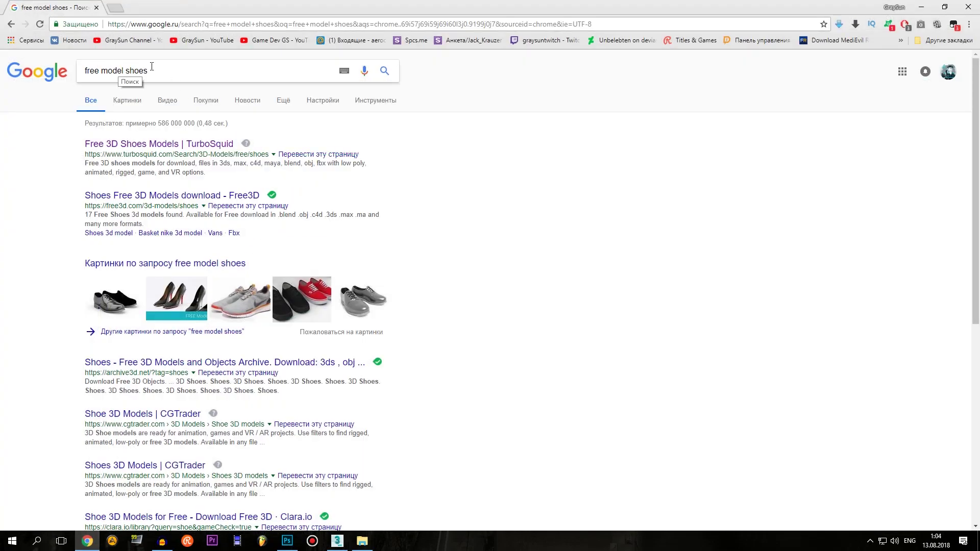
# Change the Google search to 'free model character'
pyautogui.moveTo(159, 69); pyautogui.dragTo(137, 71)
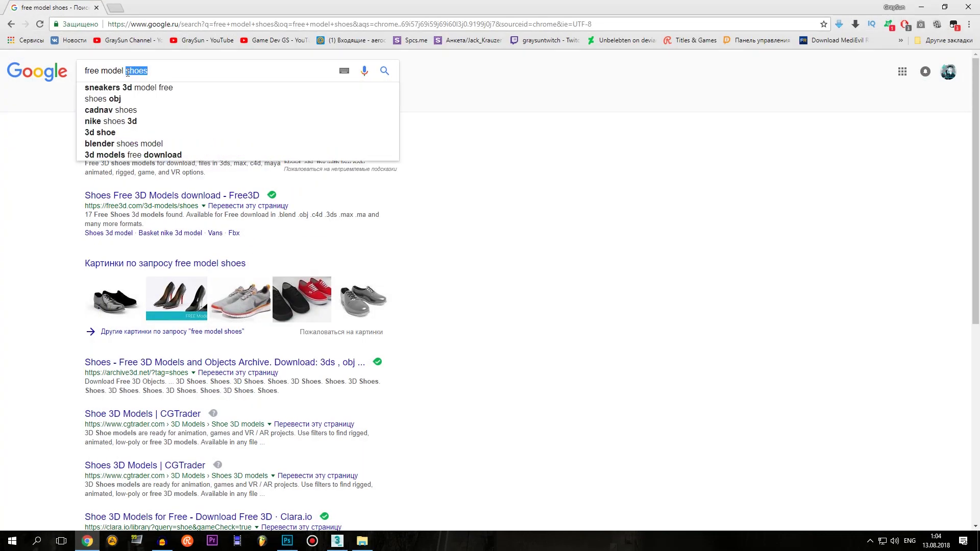
pyautogui.write('chara')
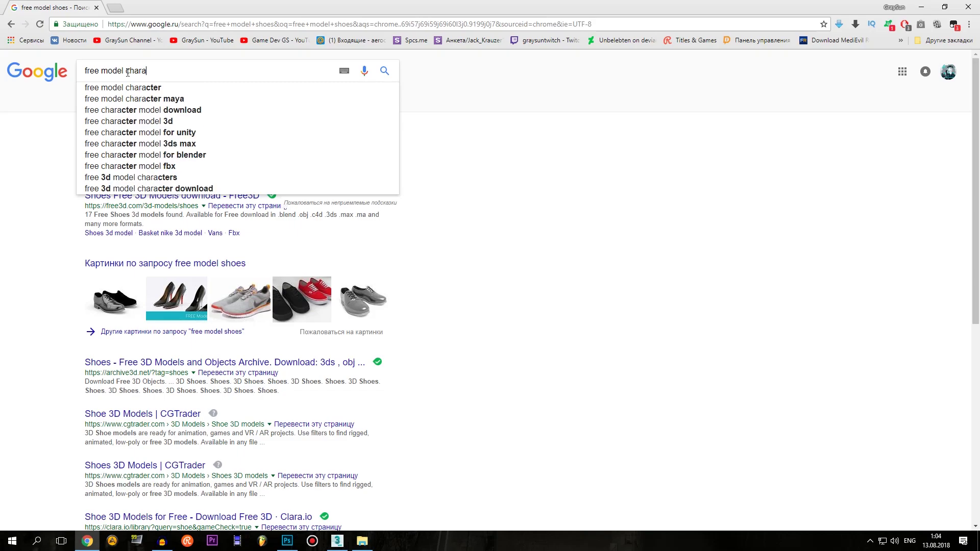
pyautogui.write('cter')
pyautogui.press('Return')
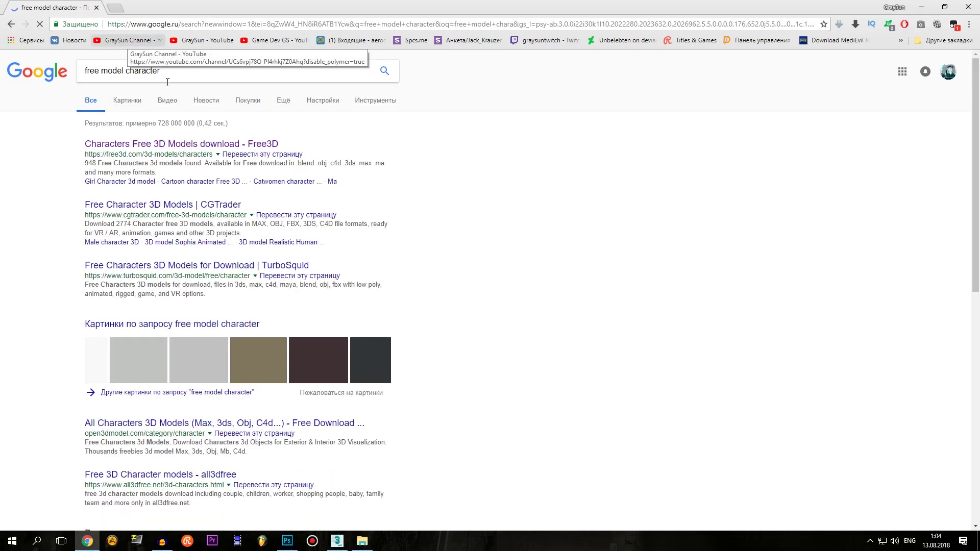
# Browse the Free3D character results, then open open3dmodel's character category
pyautogui.click(212, 146)
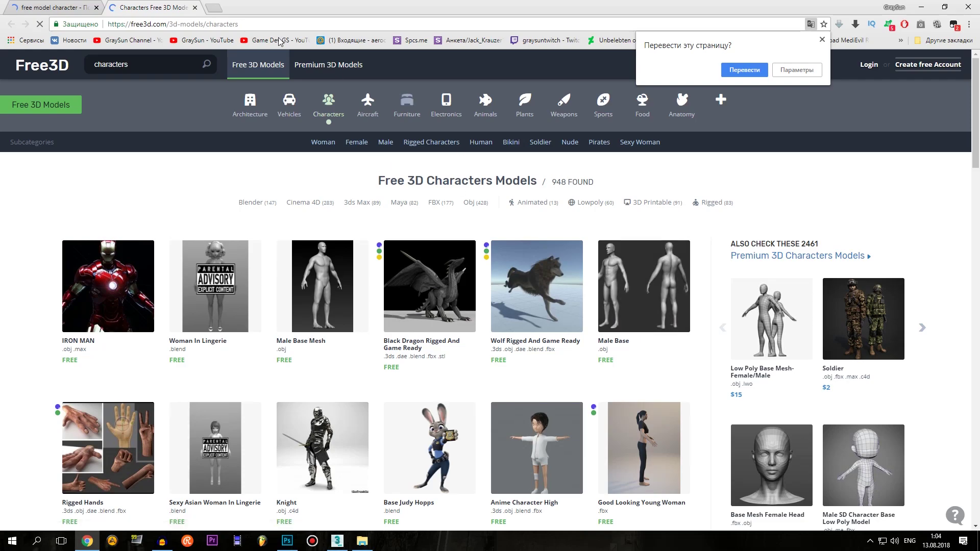
pyautogui.click(194, 7)
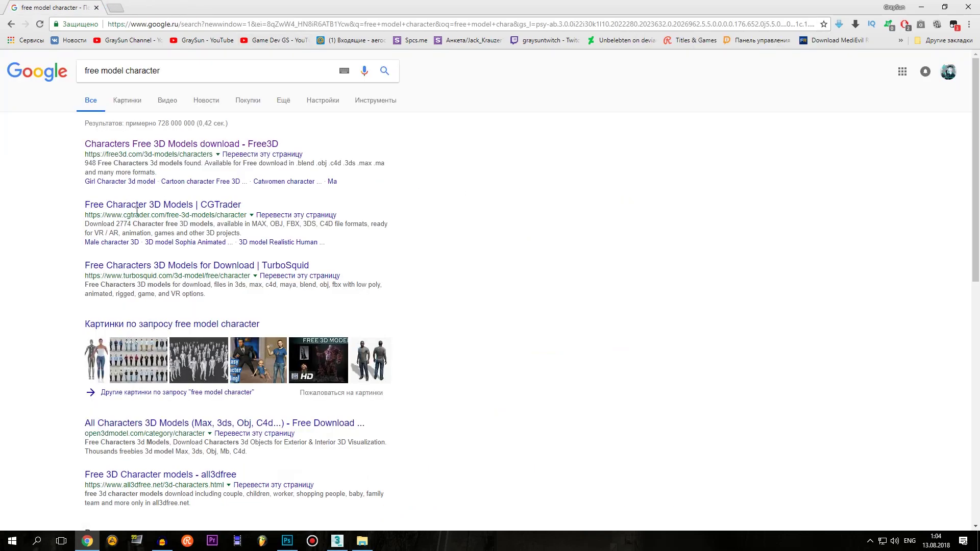
pyautogui.click(146, 423)
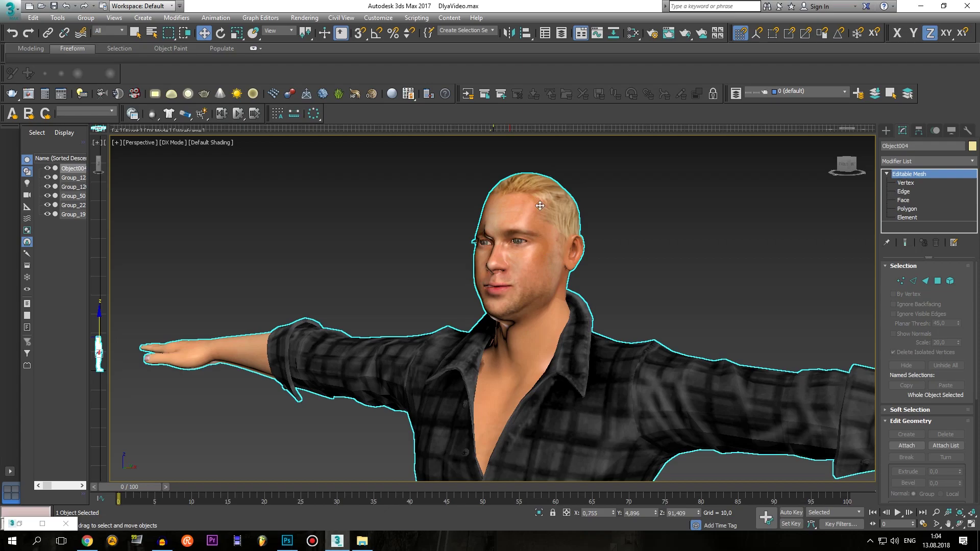
# In Polygon mode, select several hair faces at the back and side of the head
pyautogui.moveTo(560, 234)
pyautogui.keyDown('alt'); pyautogui.mouseDown(button='middle')
pyautogui.moveTo(487, 211)
pyautogui.moveTo(565, 203)
pyautogui.moveTo(445, 220)
pyautogui.mouseUp(button='middle'); pyautogui.keyUp('alt')
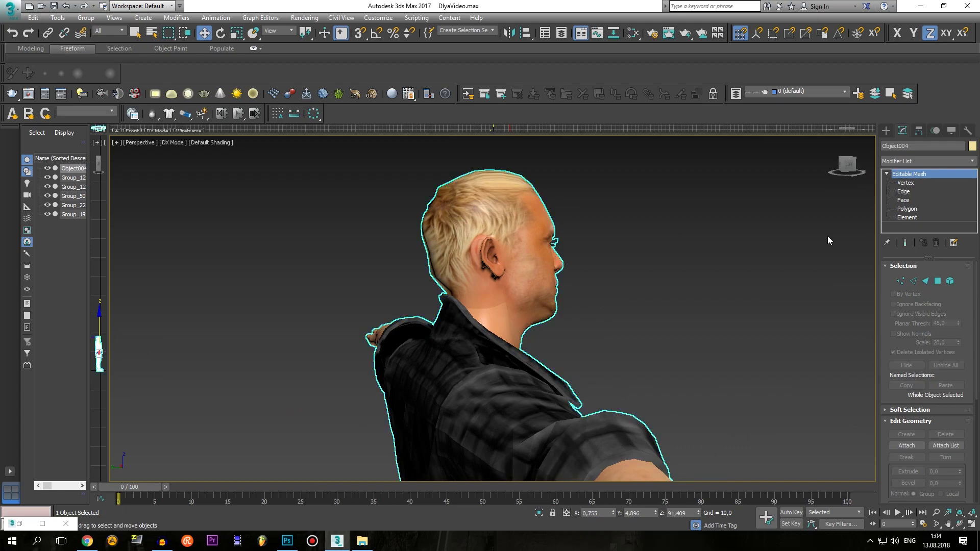
pyautogui.click(907, 209)
pyautogui.keyDown('alt'); pyautogui.moveTo(510, 256); pyautogui.dragTo(587, 256, button='middle'); pyautogui.keyUp('alt')
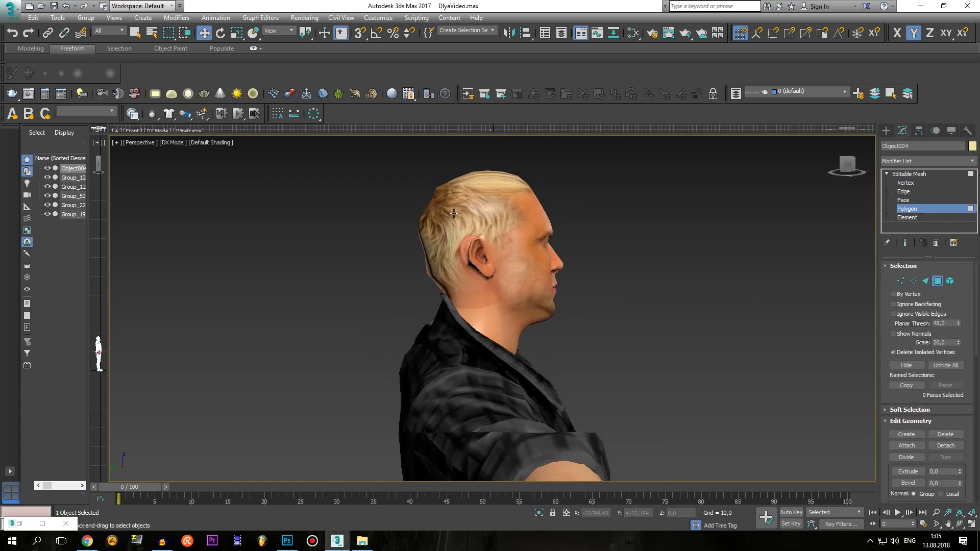
pyautogui.scroll(5, 714, 276)
pyautogui.click(716, 280)
pyautogui.keyDown('alt'); pyautogui.moveTo(716, 279); pyautogui.dragTo(643, 273, button='middle'); pyautogui.keyUp('alt')
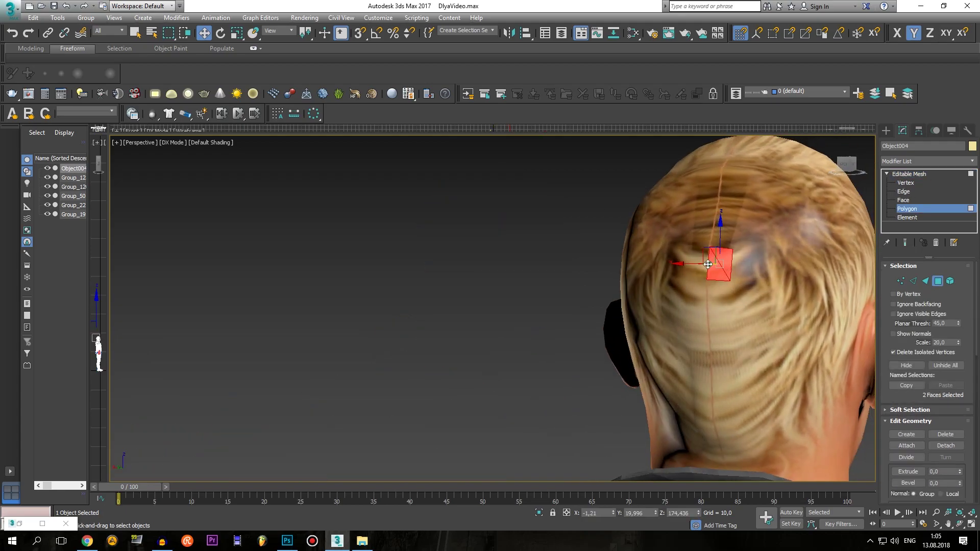
pyautogui.keyDown('ctrl'); pyautogui.click(700, 267); pyautogui.keyUp('ctrl')
pyautogui.keyDown('ctrl'); pyautogui.click(700, 256); pyautogui.keyUp('ctrl')
pyautogui.keyDown('alt'); pyautogui.moveTo(699, 255); pyautogui.dragTo(667, 265, button='middle'); pyautogui.keyUp('alt')
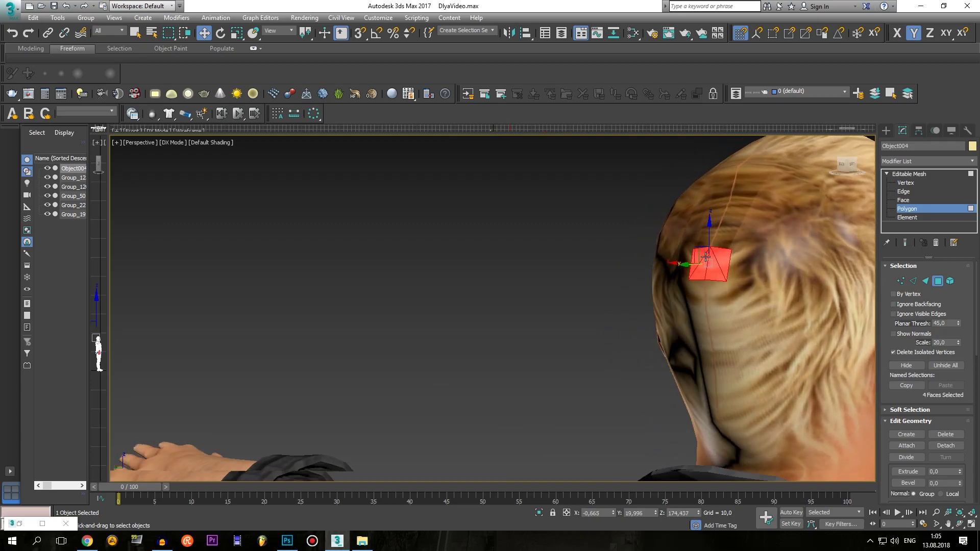
# Nudge the selected hair polygons slightly outward, clear the selection, and open the 1.fbm folder
pyautogui.moveTo(667, 265); pyautogui.dragTo(702, 310)
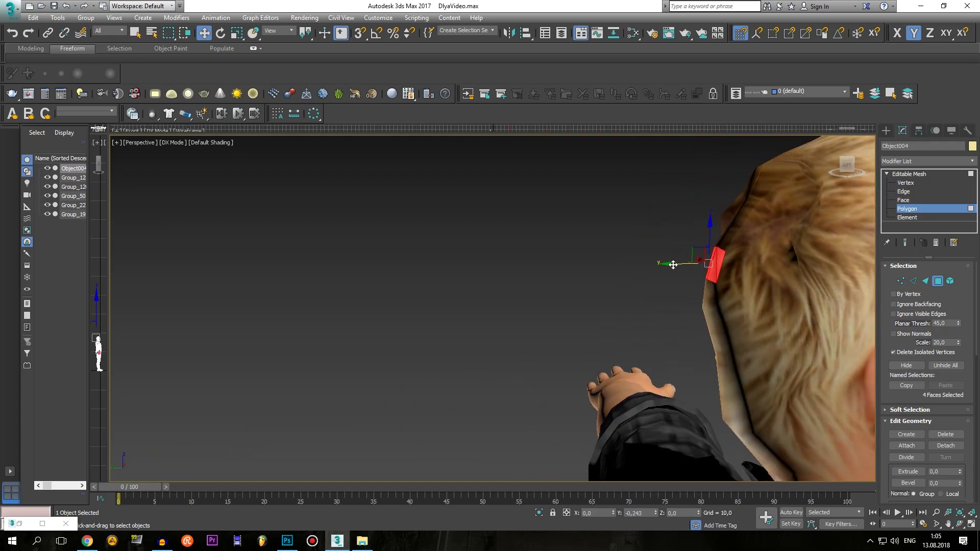
pyautogui.keyDown('alt'); pyautogui.moveTo(677, 221); pyautogui.dragTo(650, 216, button='middle'); pyautogui.keyUp('alt')
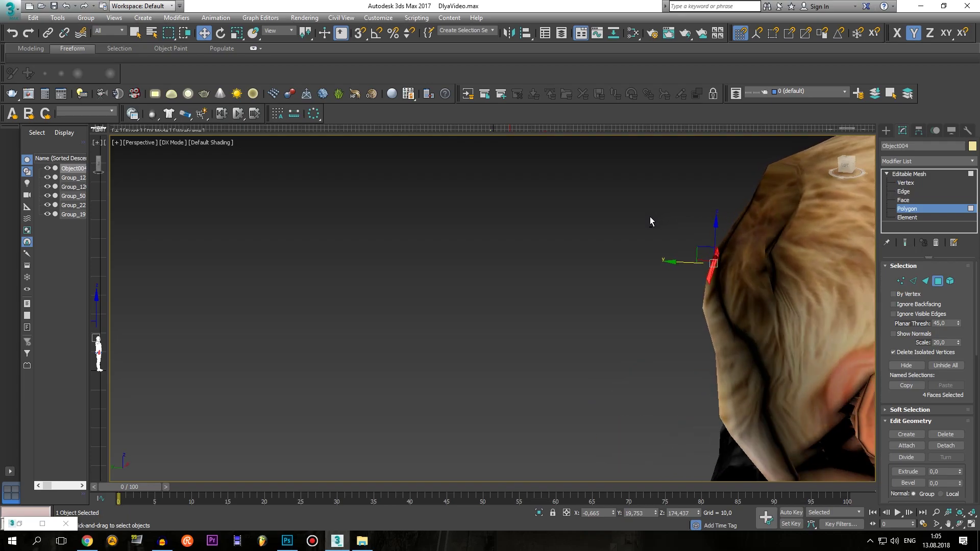
pyautogui.scroll(-5, 650, 216)
pyautogui.click(699, 184)
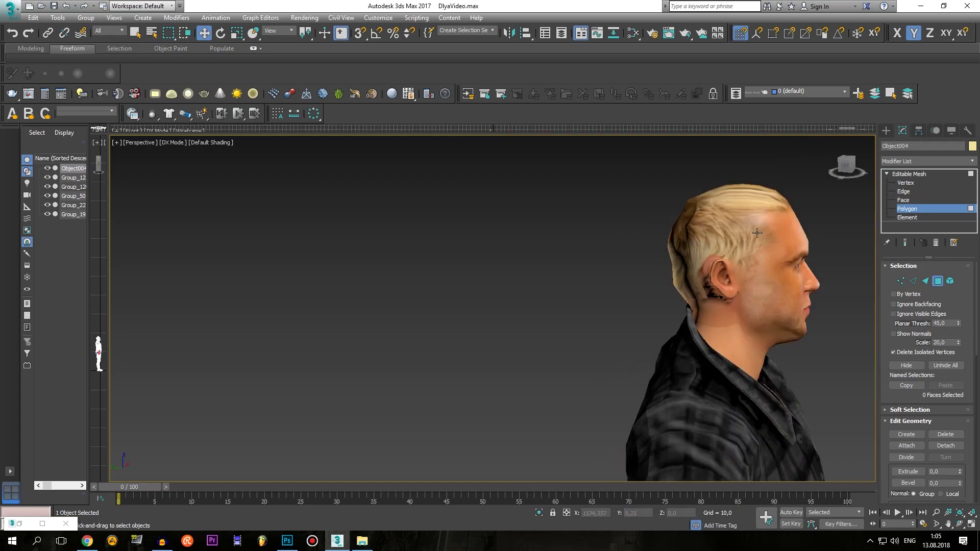
pyautogui.keyDown('alt'); pyautogui.moveTo(699, 184); pyautogui.dragTo(718, 235, button='middle'); pyautogui.keyUp('alt')
pyautogui.scroll(-5, 718, 235)
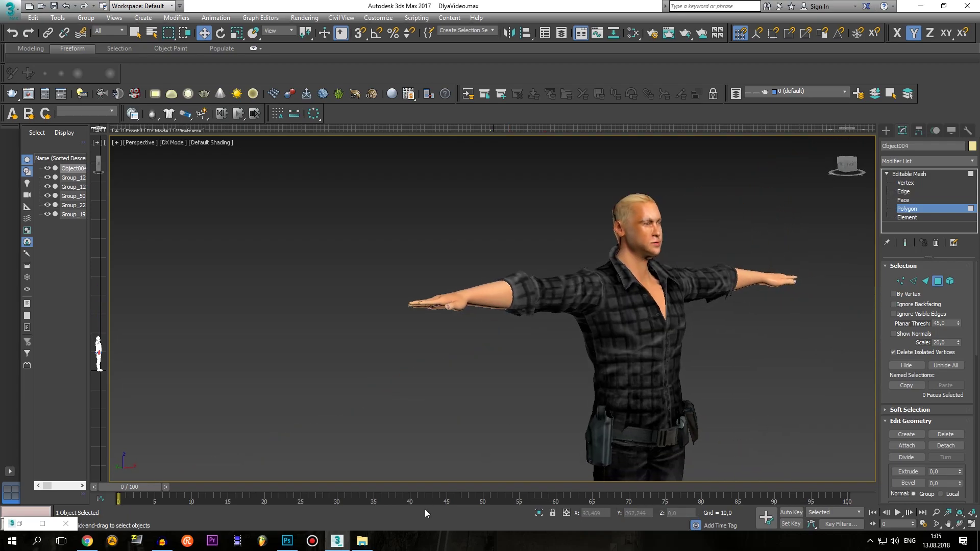
pyautogui.click(367, 544)
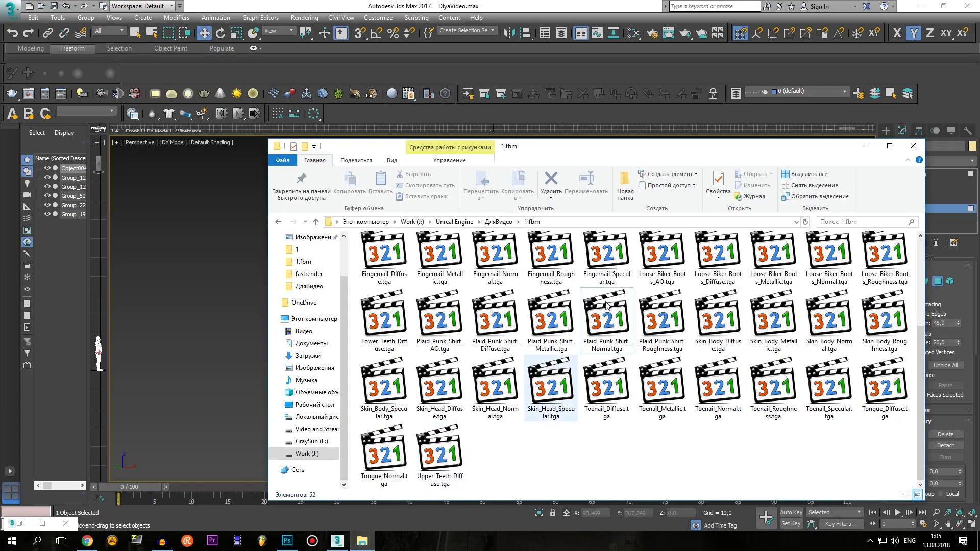
# Browse to Мой персонаж > модели > chvak and drag 00078_Darion001_0_InsanelyLow.FBX into the viewport
pyautogui.click(461, 222)
pyautogui.click(794, 271)
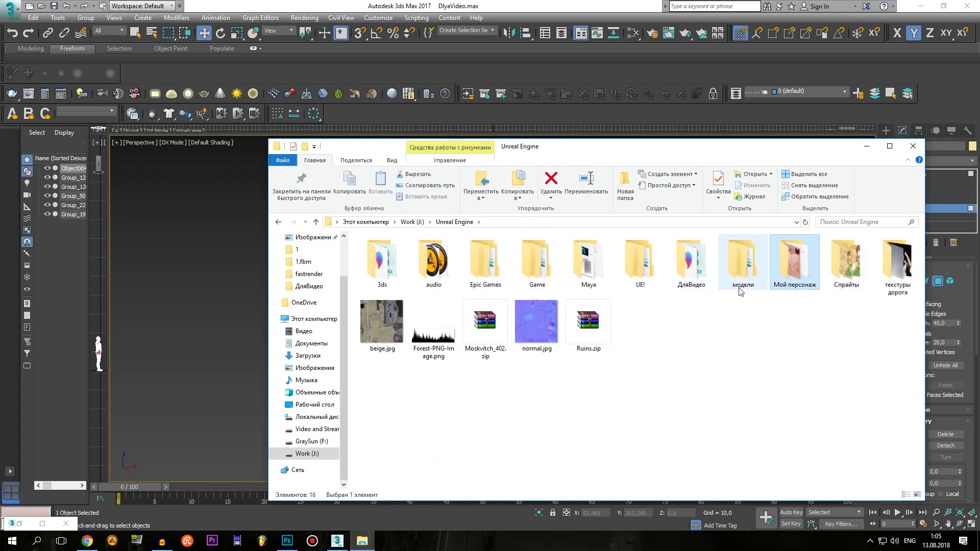
pyautogui.doubleClick(741, 288)
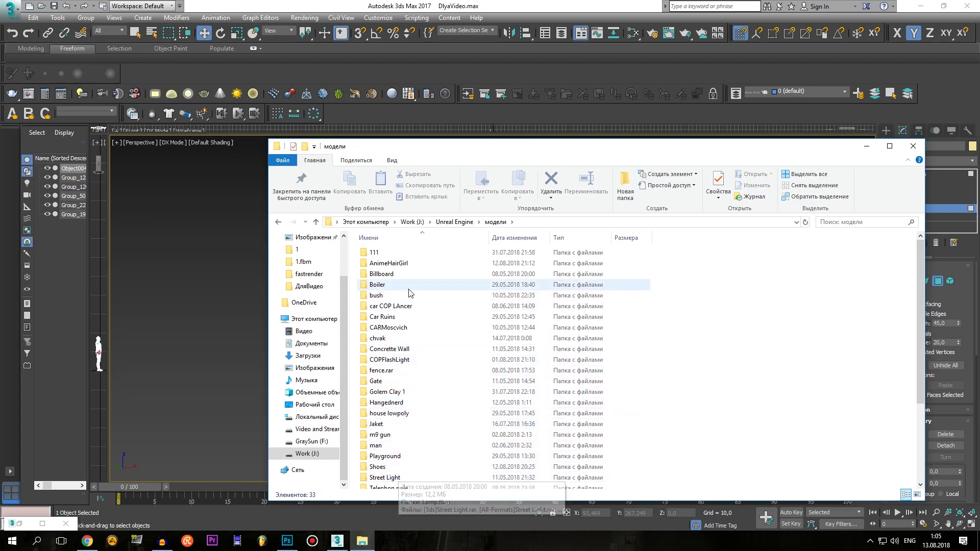
pyautogui.doubleClick(388, 338)
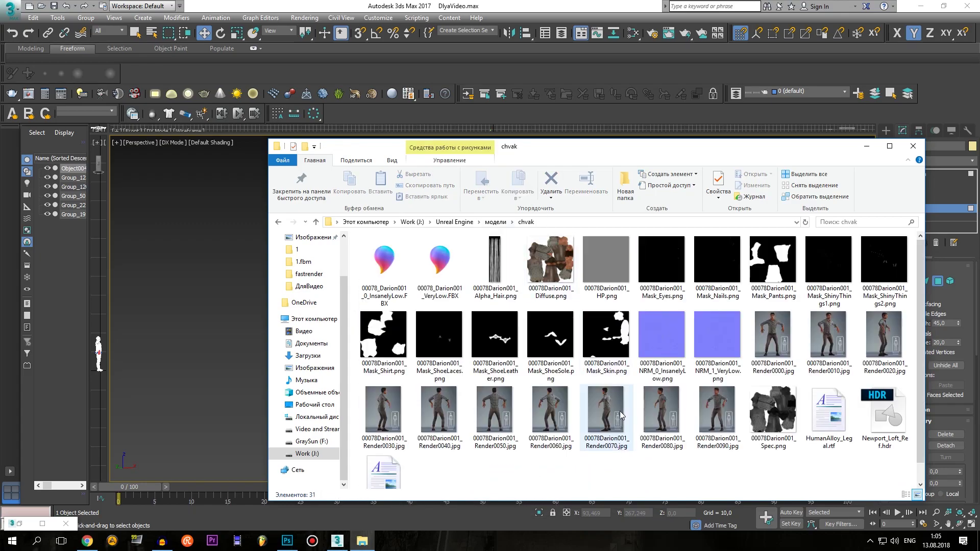
pyautogui.click(384, 301)
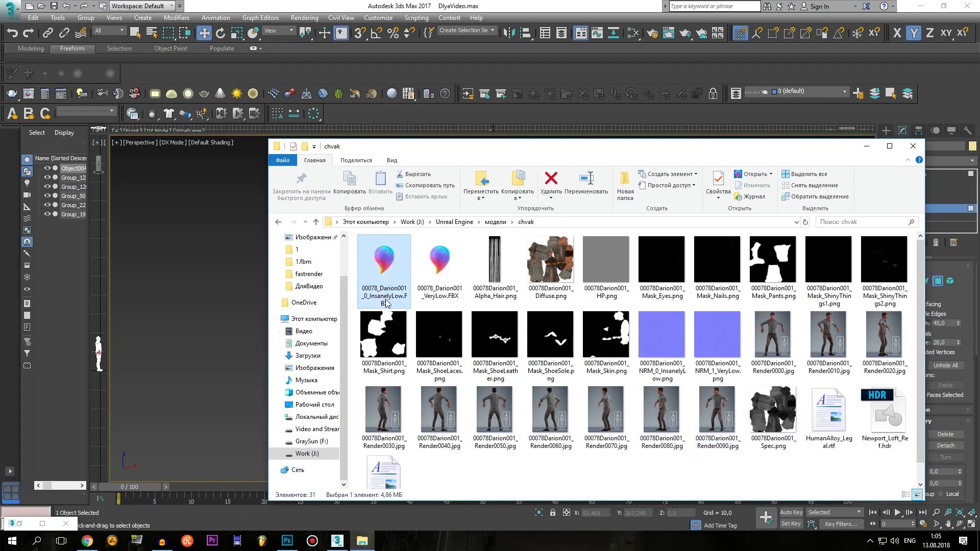
pyautogui.click(445, 302)
pyautogui.click(393, 290)
pyautogui.moveTo(392, 260); pyautogui.dragTo(250, 338)
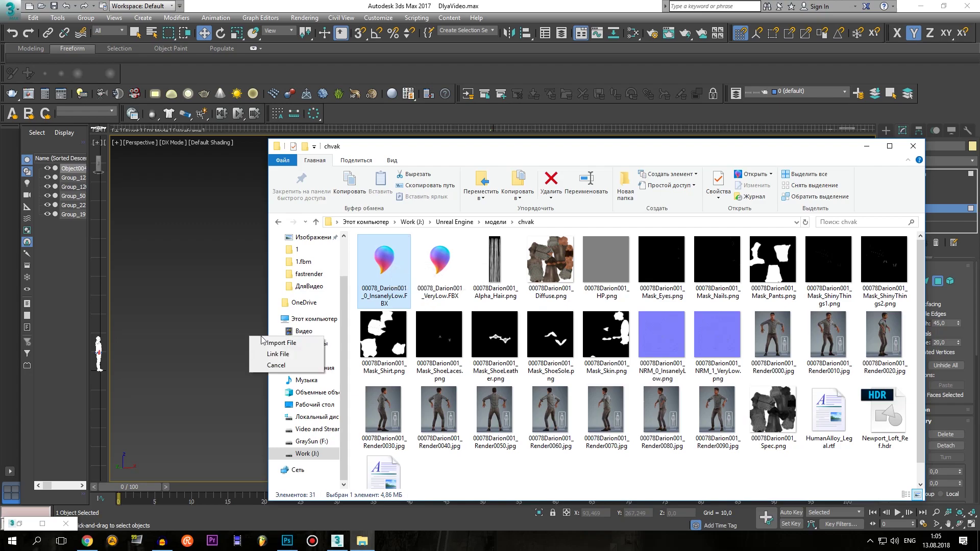
# Import the Darion FBX and slide it along X to stand beside the blond character
pyautogui.click(279, 344)
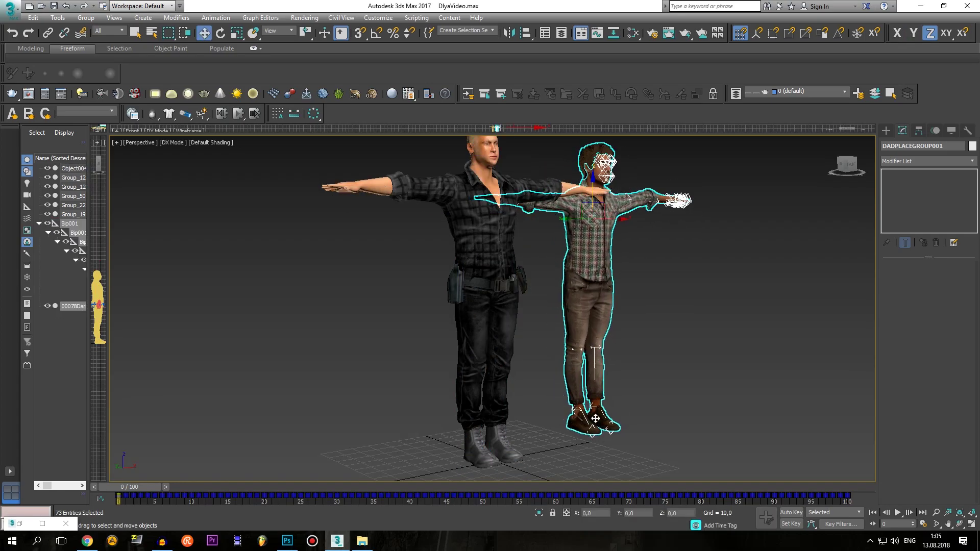
pyautogui.scroll(5, 630, 283)
pyautogui.scroll(3, 630, 283)
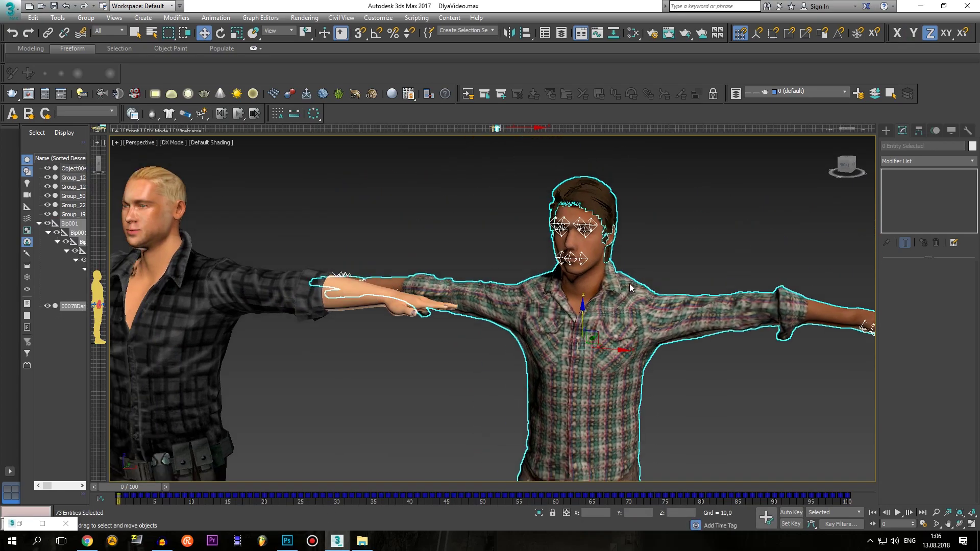
pyautogui.scroll(2, 664, 286)
pyautogui.scroll(1, 676, 283)
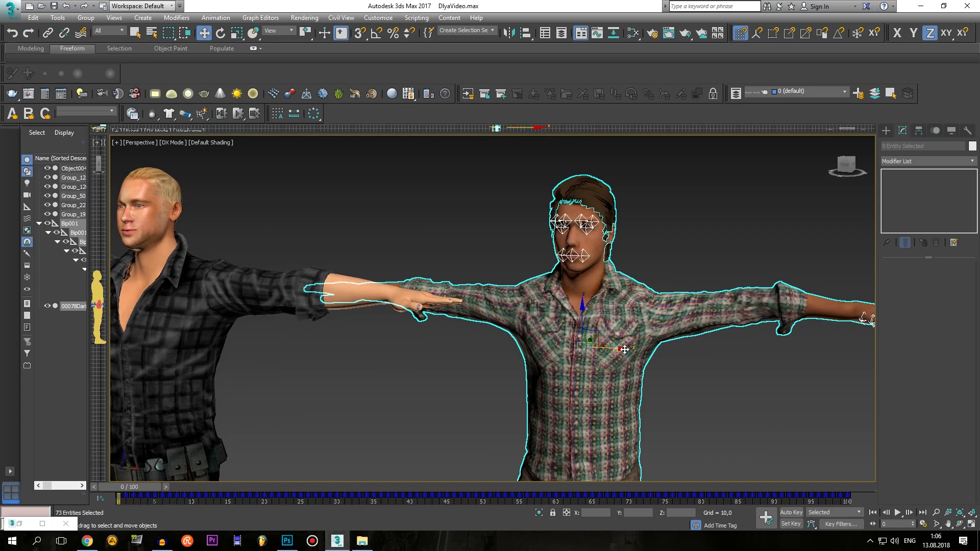
pyautogui.moveTo(664, 350); pyautogui.dragTo(737, 350)
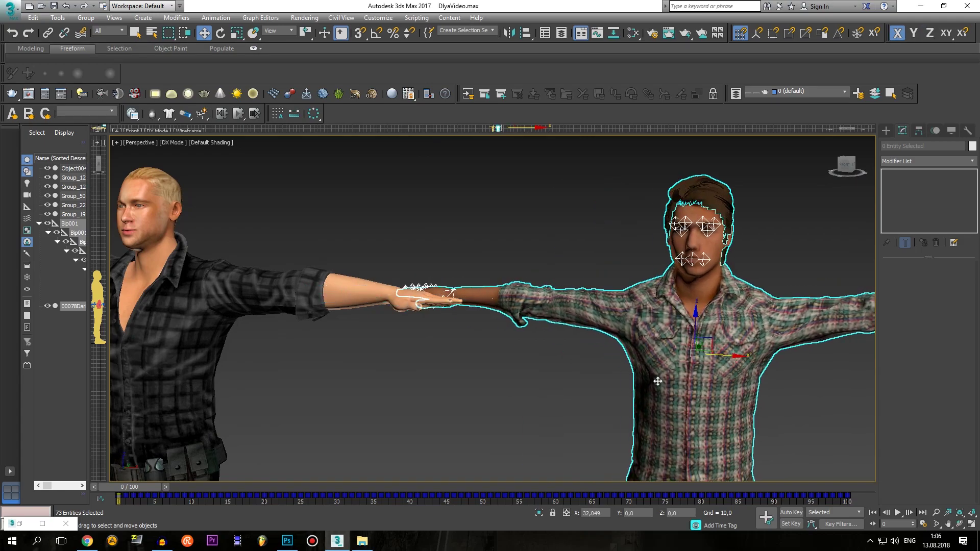
pyautogui.moveTo(552, 355)
pyautogui.keyDown('alt'); pyautogui.mouseDown(button='middle')
pyautogui.moveTo(561, 314)
pyautogui.moveTo(339, 322)
pyautogui.moveTo(333, 299)
pyautogui.mouseUp(button='middle'); pyautogui.keyUp('alt')
pyautogui.keyDown('alt'); pyautogui.moveTo(592, 284); pyautogui.dragTo(518, 293, button='middle'); pyautogui.keyUp('alt')
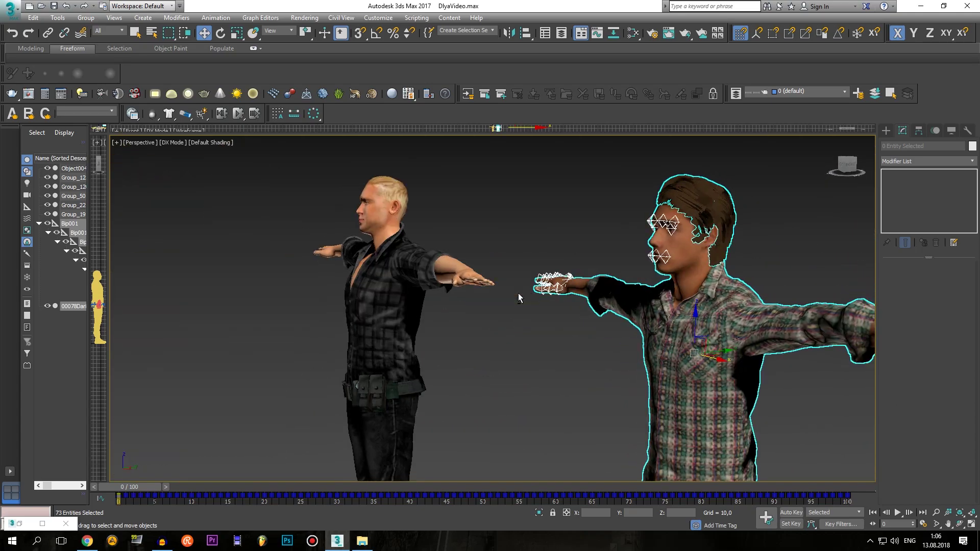
pyautogui.click(798, 225)
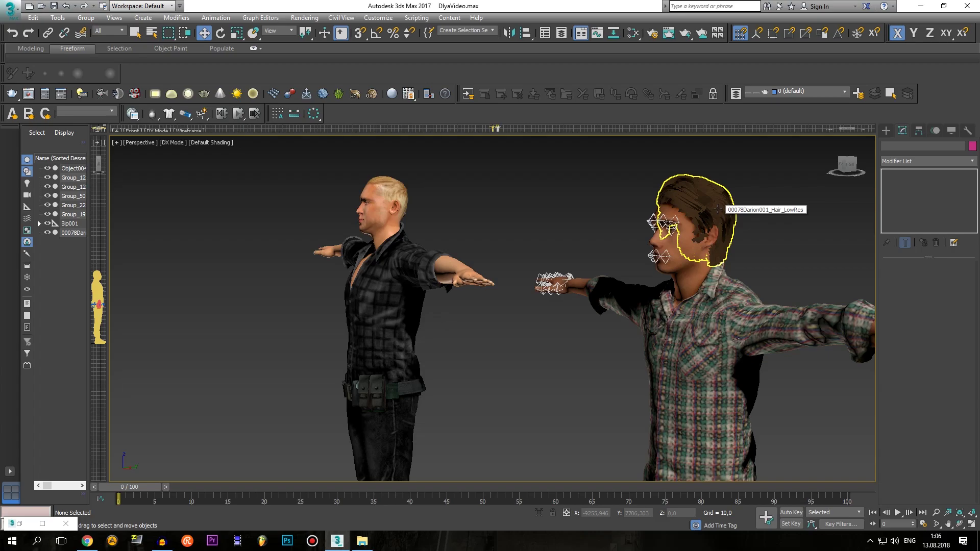
# Select Darion's hair and view its Skin modifier bones from the front
pyautogui.click(718, 209)
pyautogui.scroll(3, 684, 224)
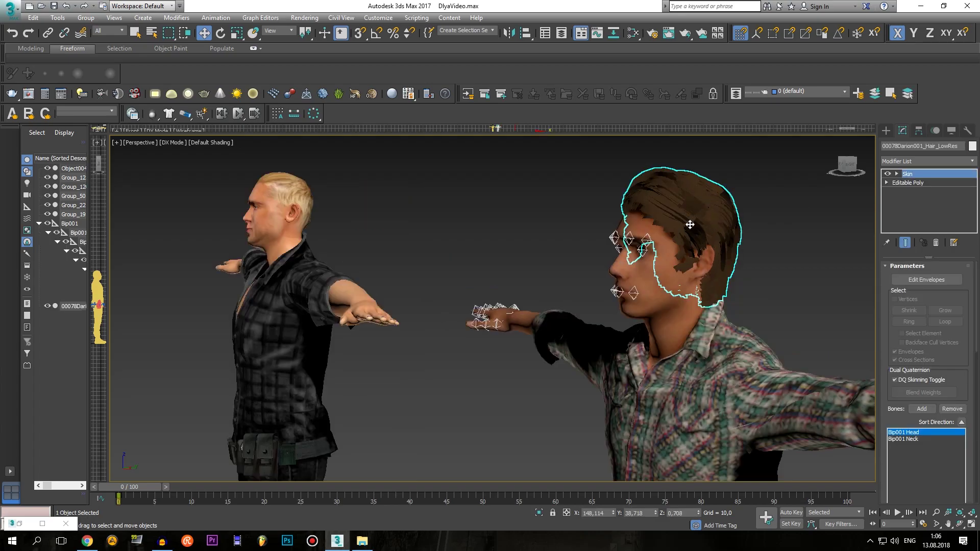
pyautogui.scroll(3, 675, 197)
pyautogui.moveTo(675, 197)
pyautogui.keyDown('alt'); pyautogui.mouseDown(button='middle')
pyautogui.moveTo(725, 191)
pyautogui.moveTo(269, 204)
pyautogui.moveTo(335, 210)
pyautogui.moveTo(422, 199)
pyautogui.moveTo(376, 199)
pyautogui.moveTo(511, 246)
pyautogui.moveTo(739, 298)
pyautogui.moveTo(729, 293)
pyautogui.mouseUp(button='middle'); pyautogui.keyUp('alt')
pyautogui.scroll(-5, 510, 246)
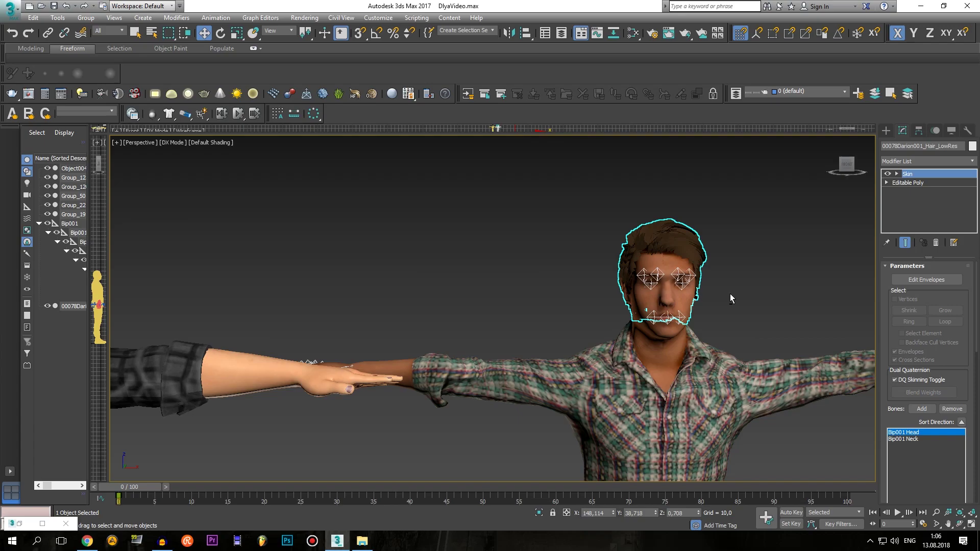
pyautogui.moveTo(750, 318)
pyautogui.keyDown('alt'); pyautogui.mouseDown(button='middle')
pyautogui.moveTo(750, 296)
pyautogui.moveTo(636, 383)
pyautogui.moveTo(657, 318)
pyautogui.mouseUp(button='middle'); pyautogui.keyUp('alt')
# Select Darion's body mesh and orbit around both characters to review its skinning
pyautogui.click(638, 380)
pyautogui.scroll(3, 774, 337)
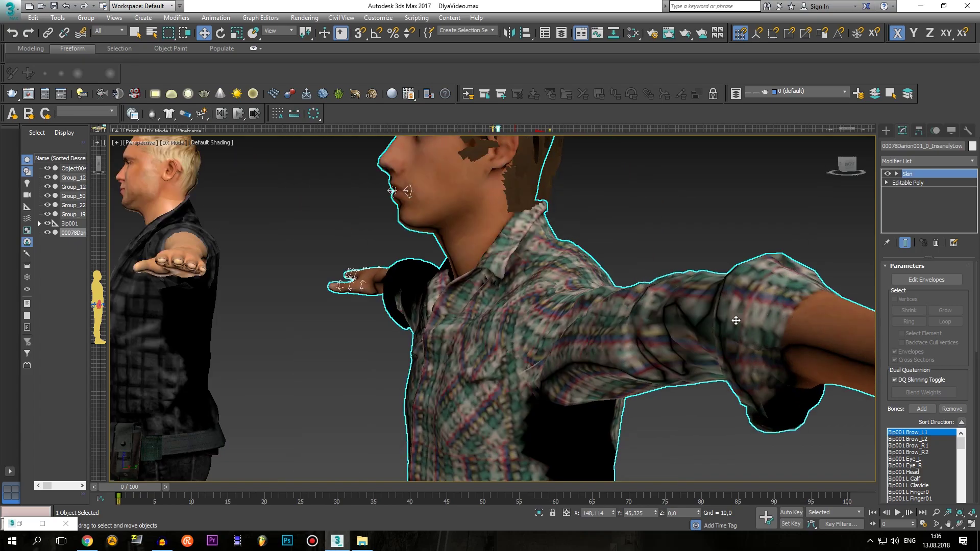
pyautogui.keyDown('alt'); pyautogui.moveTo(800, 313); pyautogui.dragTo(561, 322, button='middle'); pyautogui.keyUp('alt')
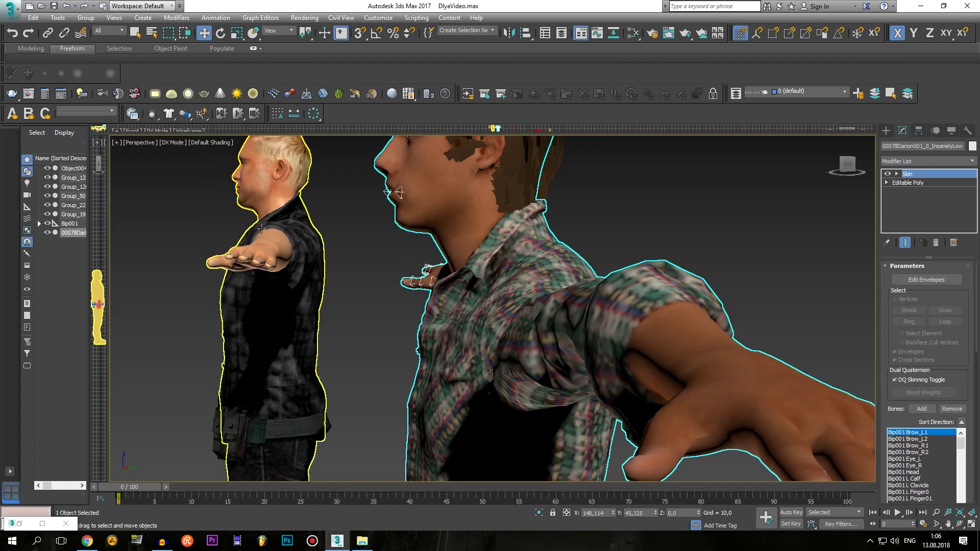
pyautogui.moveTo(324, 410)
pyautogui.mouseDown(button='middle')
pyautogui.moveTo(358, 273)
pyautogui.moveTo(492, 403)
pyautogui.moveTo(745, 297)
pyautogui.mouseUp(button='middle')
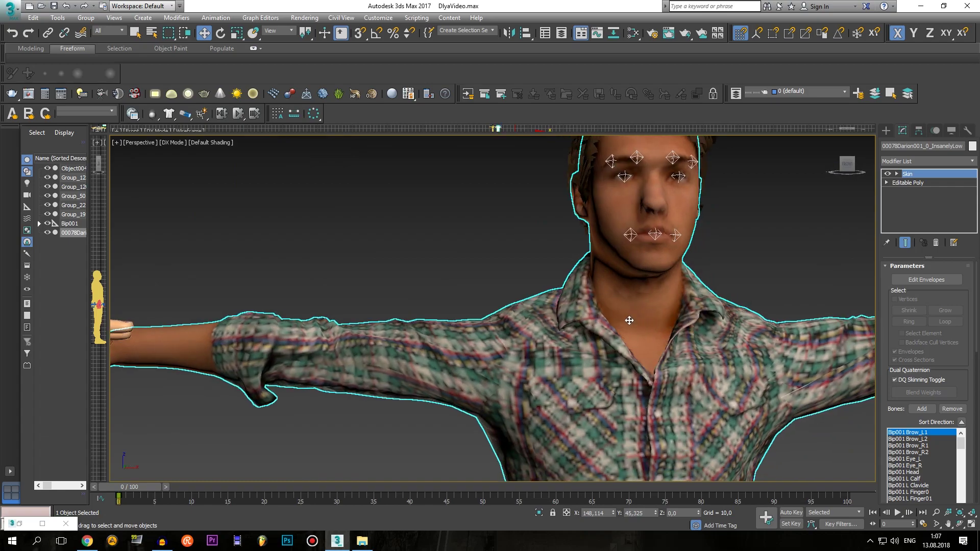
pyautogui.scroll(-3, 629, 319)
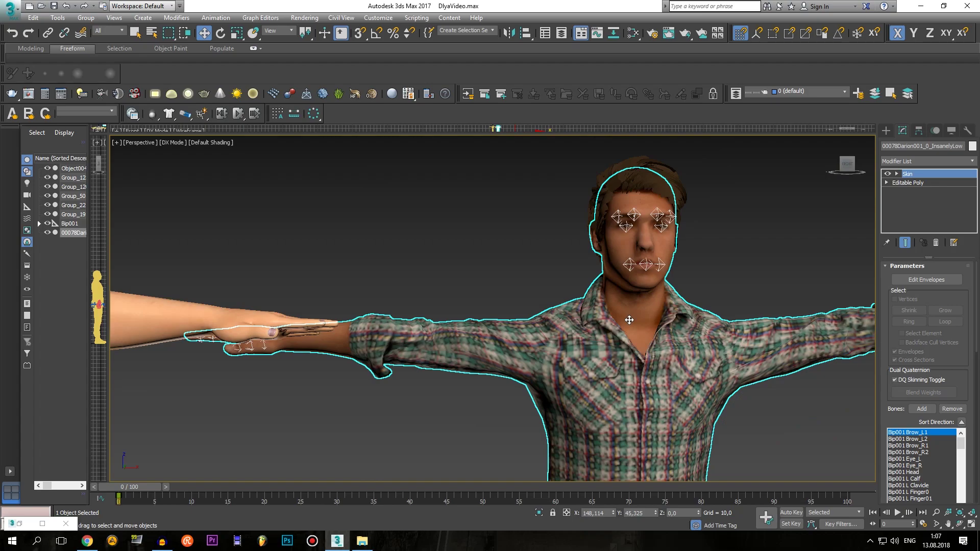
pyautogui.scroll(-3, 629, 320)
pyautogui.moveTo(795, 329); pyautogui.dragTo(731, 303, button='middle')
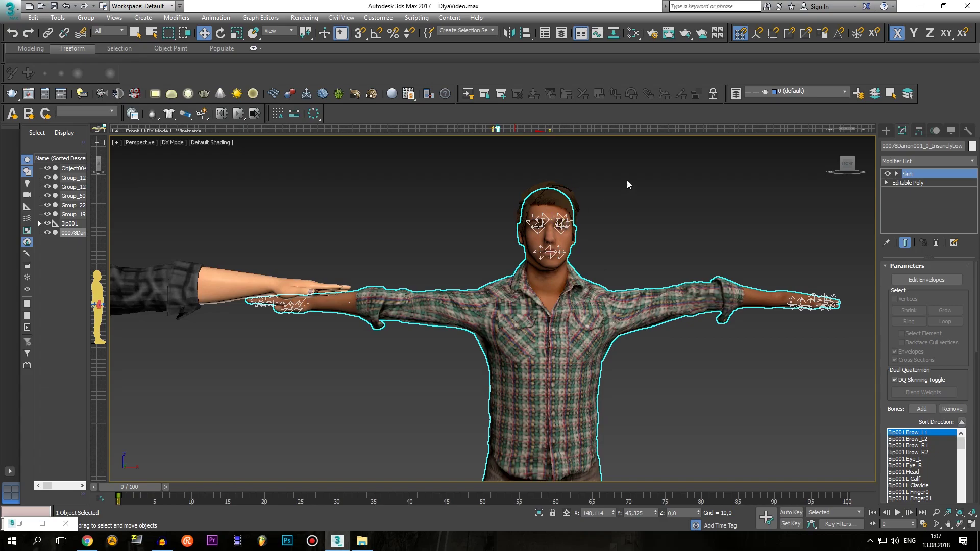
pyautogui.moveTo(448, 236); pyautogui.dragTo(581, 349, button='middle')
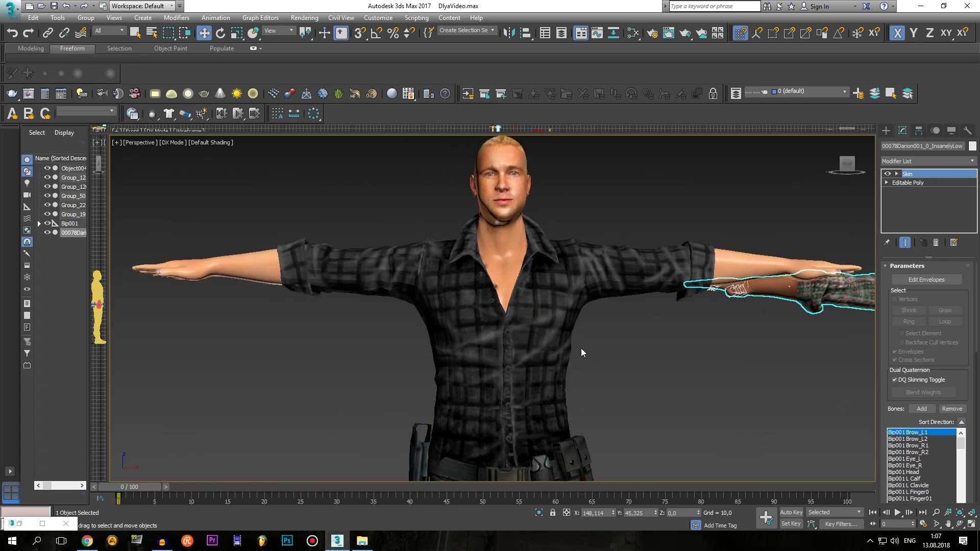
pyautogui.scroll(3, 581, 348)
pyautogui.keyDown('alt'); pyautogui.moveTo(237, 403); pyautogui.dragTo(592, 261, button='middle'); pyautogui.keyUp('alt')
# Reselect the hair, showing its Skin bound only to Bip001 Head and Neck
pyautogui.click(592, 260)
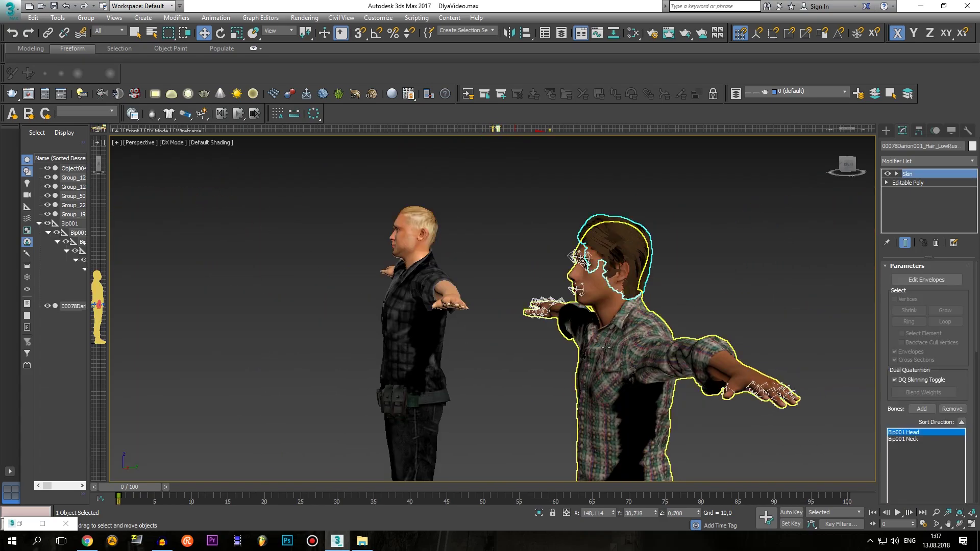
pyautogui.scroll(2, 644, 326)
pyautogui.scroll(-5, 644, 326)
pyautogui.scroll(2, 713, 424)
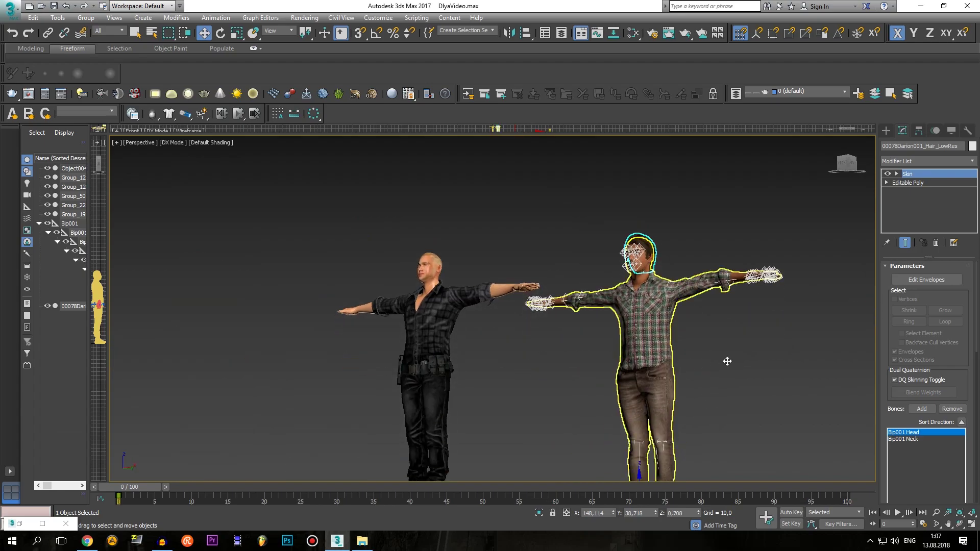
# Delete Darion's body mesh and select the leftover brown hair
pyautogui.press('Delete')
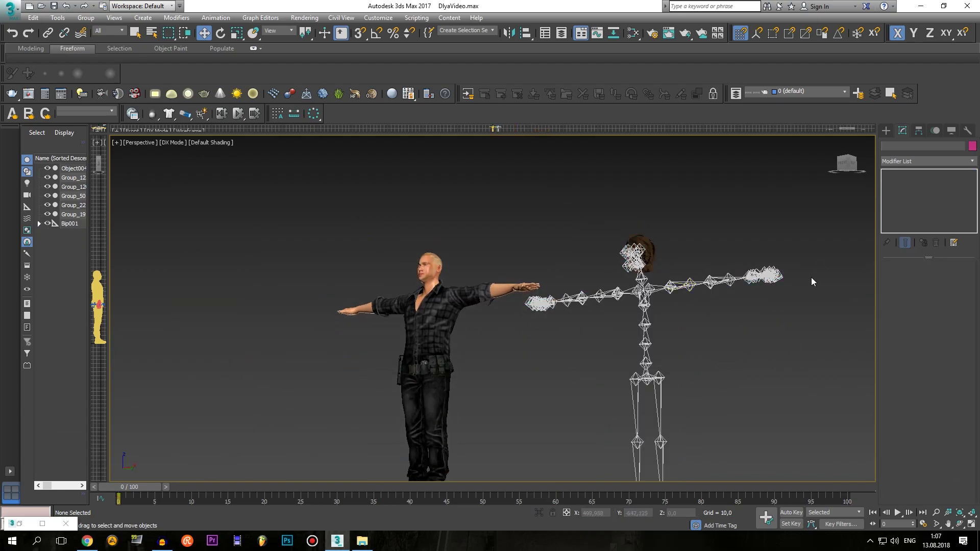
pyautogui.keyDown('alt'); pyautogui.moveTo(811, 278); pyautogui.dragTo(327, 260, button='middle'); pyautogui.keyUp('alt')
pyautogui.scroll(2, 327, 260)
pyautogui.scroll(2, 327, 259)
pyautogui.scroll(1, 318, 259)
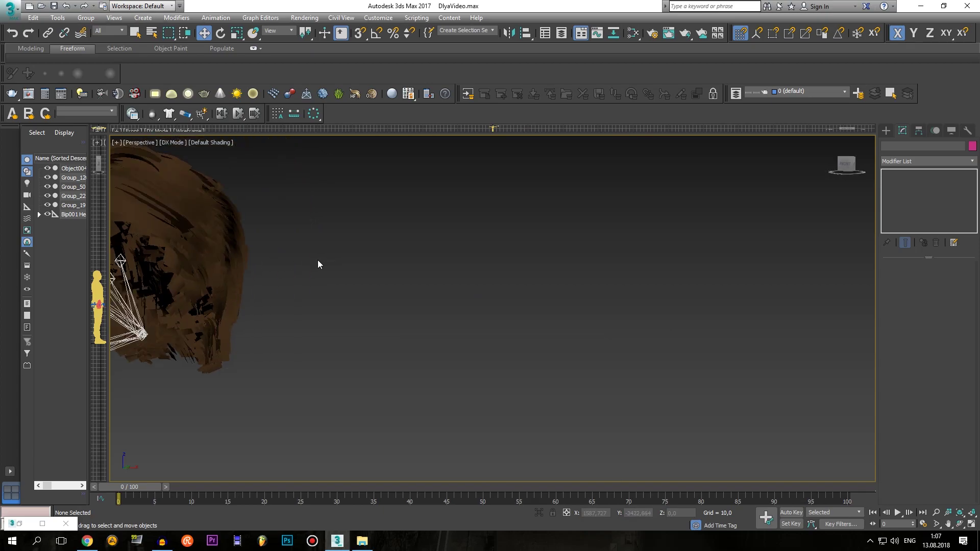
pyautogui.click(227, 255)
pyautogui.scroll(-2, 400, 255)
pyautogui.moveTo(397, 258)
pyautogui.keyDown('alt'); pyautogui.mouseDown(button='middle')
pyautogui.moveTo(363, 268)
pyautogui.moveTo(404, 346)
pyautogui.moveTo(412, 399)
pyautogui.moveTo(555, 323)
pyautogui.mouseUp(button='middle'); pyautogui.keyUp('alt')
pyautogui.scroll(-2, 287, 261)
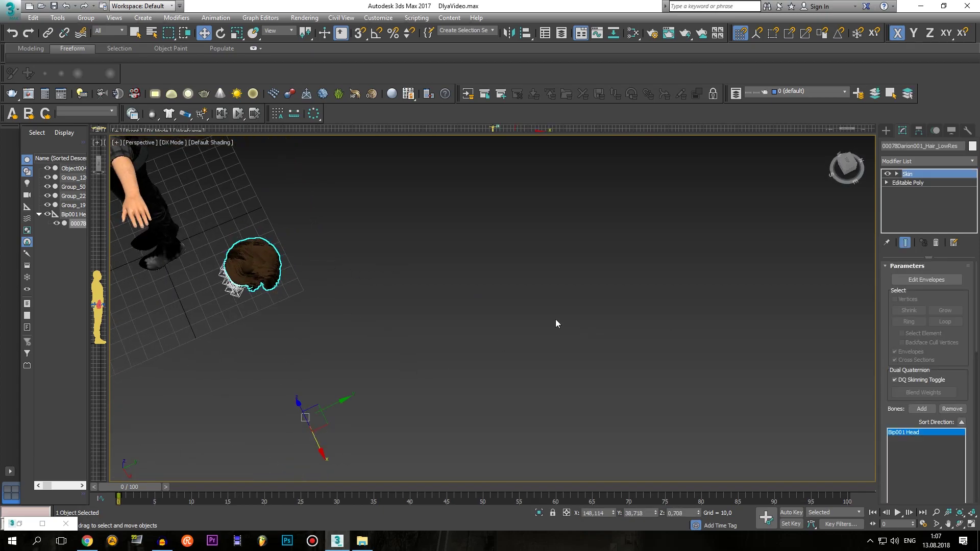
# Center the hair's pivot to the object, move it up along Y, and delete the skeleton
pyautogui.click(917, 131)
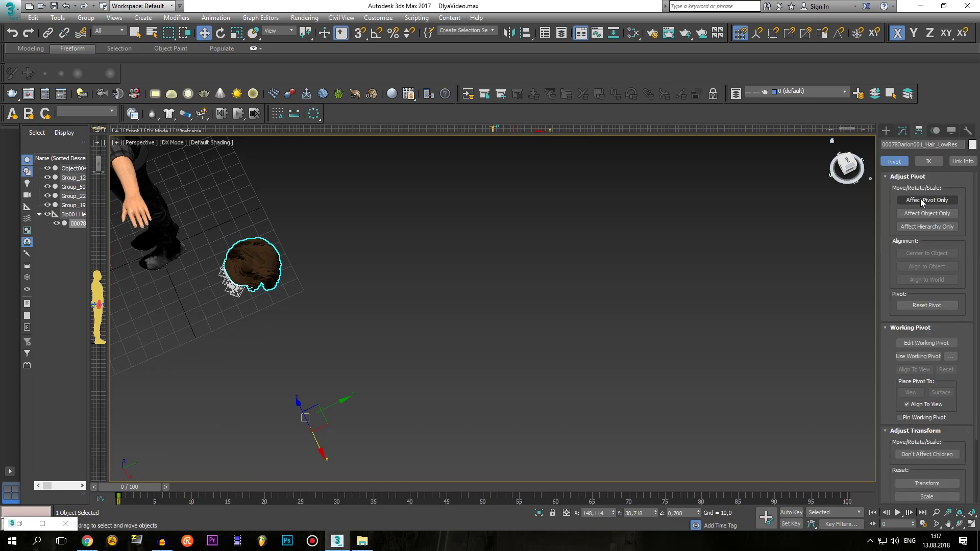
pyautogui.click(926, 254)
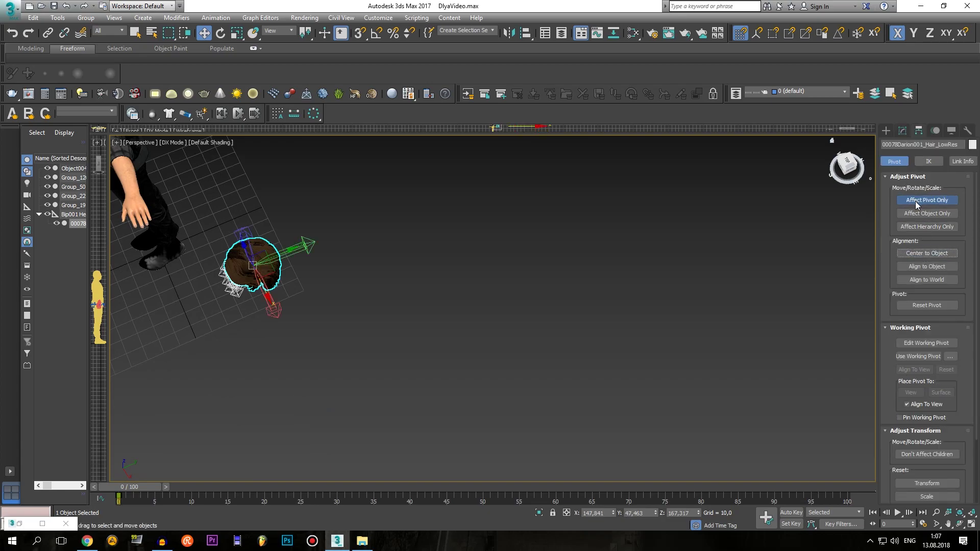
pyautogui.click(915, 201)
pyautogui.moveTo(283, 256); pyautogui.dragTo(348, 228)
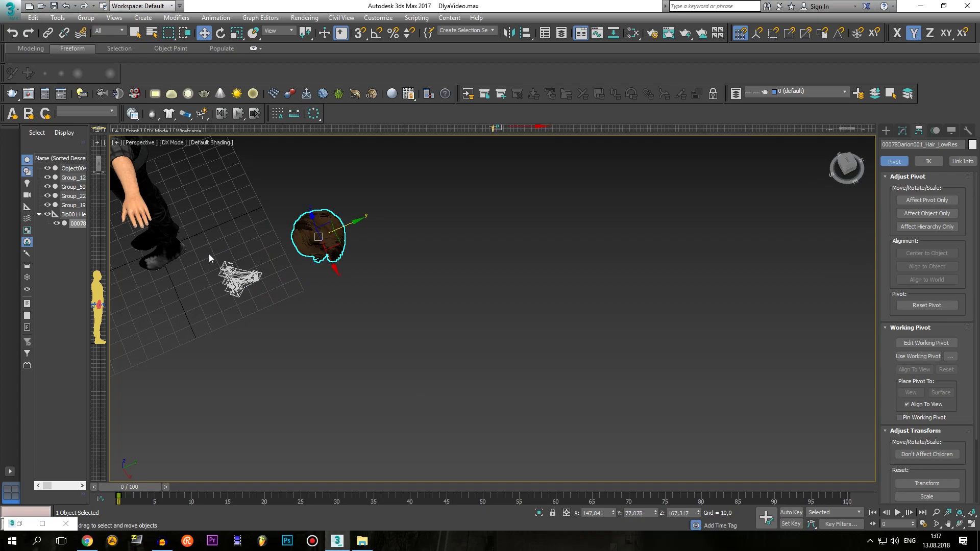
pyautogui.moveTo(282, 300); pyautogui.dragTo(290, 289)
pyautogui.press('Delete')
# Move the hair back along Y and across along X onto the blond man's head
pyautogui.click(334, 245)
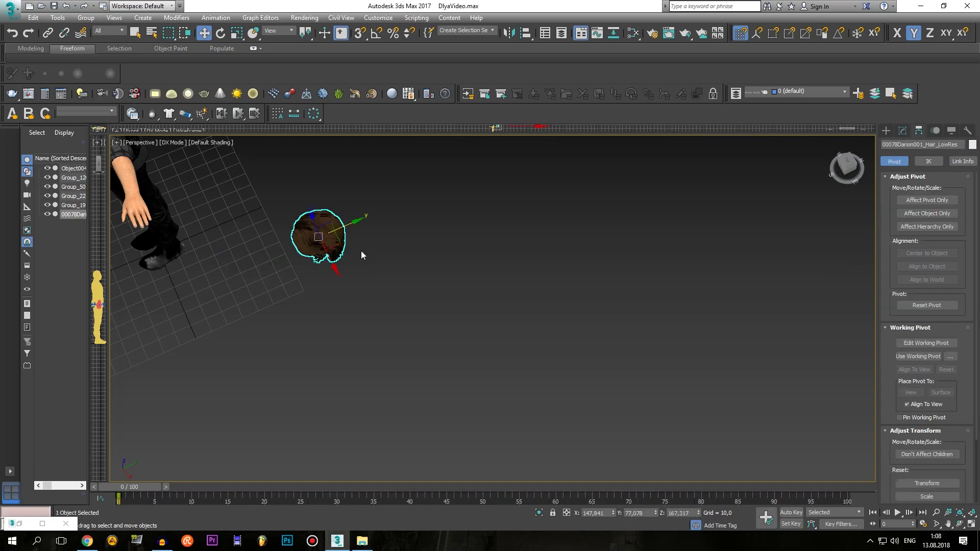
pyautogui.moveTo(358, 234); pyautogui.dragTo(228, 204)
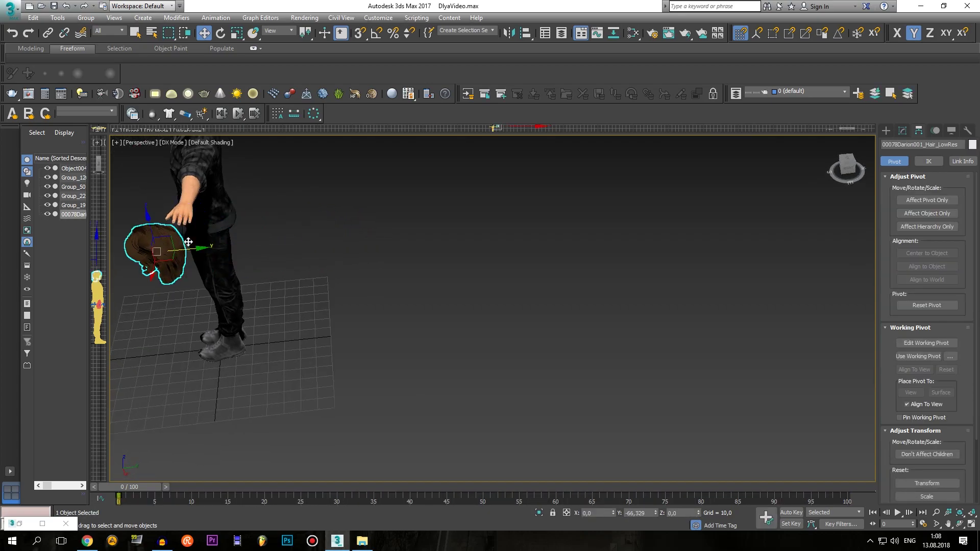
pyautogui.keyDown('alt'); pyautogui.moveTo(236, 223); pyautogui.dragTo(491, 237, button='middle'); pyautogui.keyUp('alt')
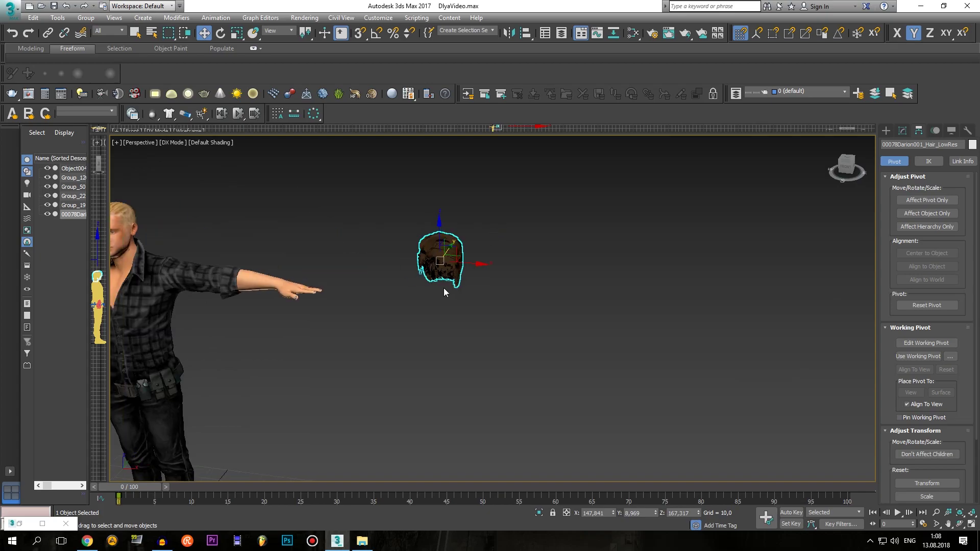
pyautogui.keyDown('alt'); pyautogui.moveTo(444, 292); pyautogui.dragTo(461, 280, button='middle'); pyautogui.keyUp('alt')
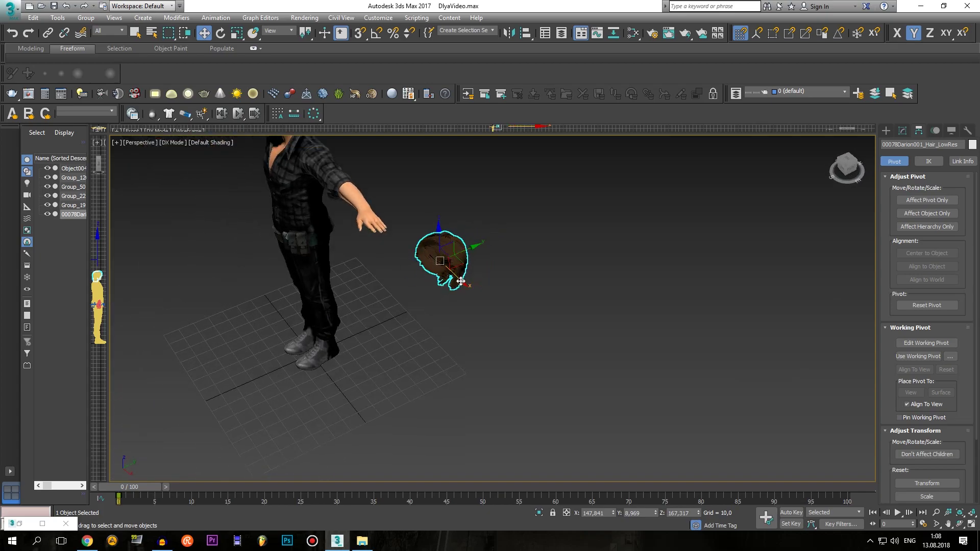
pyautogui.moveTo(460, 281); pyautogui.dragTo(319, 162)
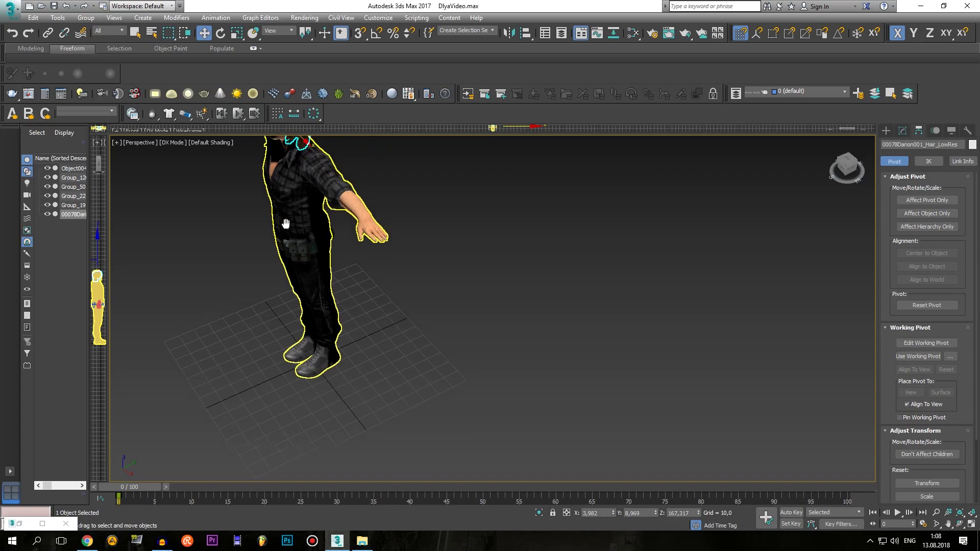
pyautogui.keyDown('alt'); pyautogui.moveTo(285, 223); pyautogui.dragTo(418, 318, button='middle'); pyautogui.keyUp('alt')
pyautogui.scroll(5, 352, 270)
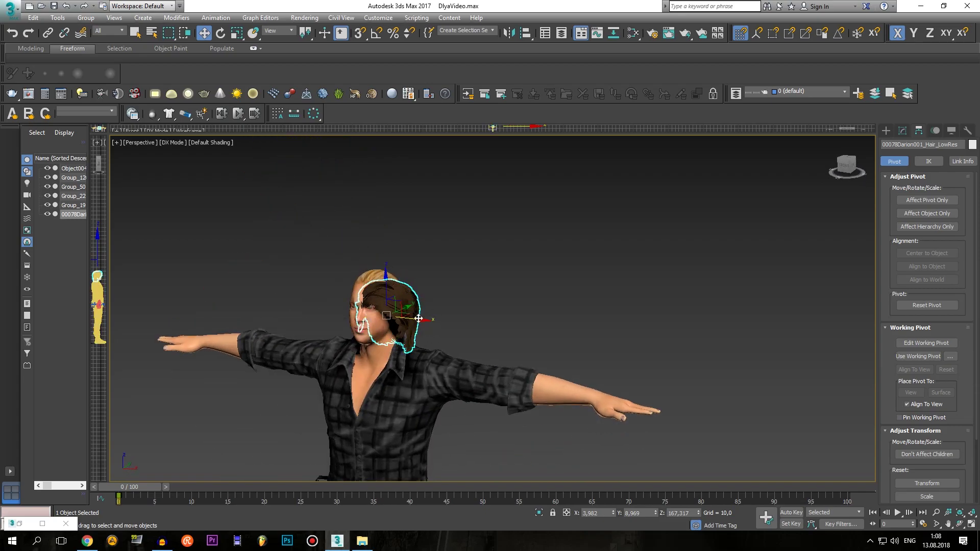
# Fine-tune the hair's fit by raising it and nudging it along X and Y
pyautogui.moveTo(419, 320); pyautogui.dragTo(404, 321)
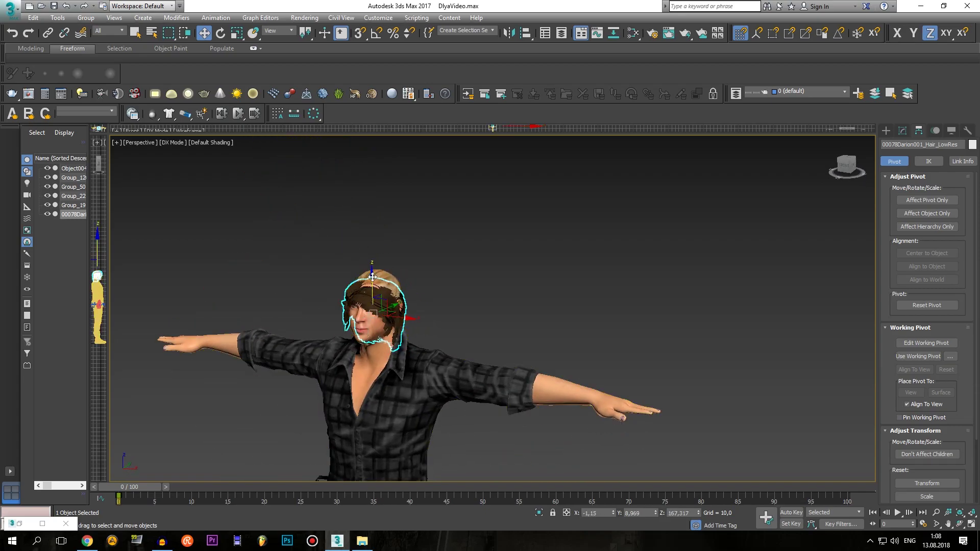
pyautogui.moveTo(380, 279); pyautogui.dragTo(381, 261)
pyautogui.keyDown('alt'); pyautogui.moveTo(381, 261); pyautogui.dragTo(403, 291, button='middle'); pyautogui.keyUp('alt')
pyautogui.scroll(3, 409, 299)
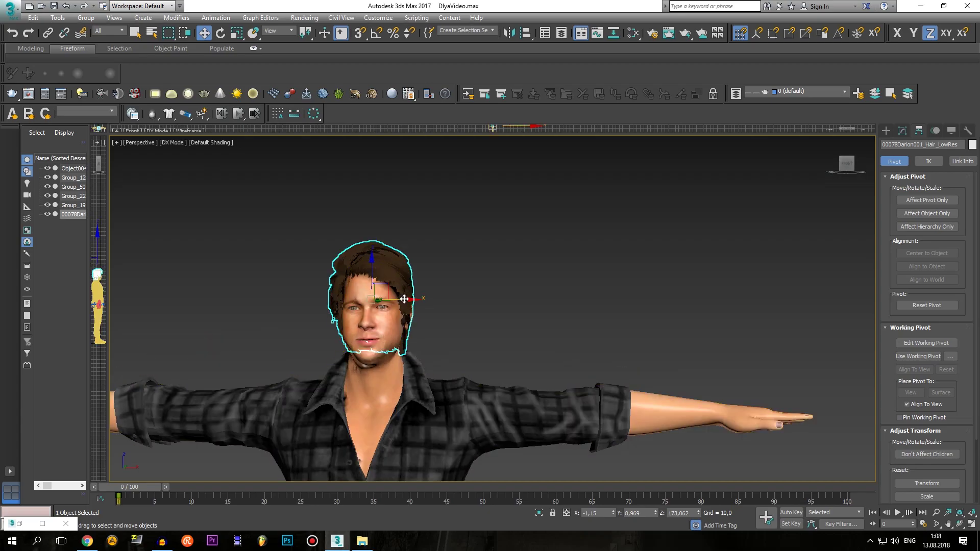
pyautogui.moveTo(409, 299); pyautogui.dragTo(410, 300)
pyautogui.keyDown('alt'); pyautogui.moveTo(424, 289); pyautogui.dragTo(411, 303, button='middle'); pyautogui.keyUp('alt')
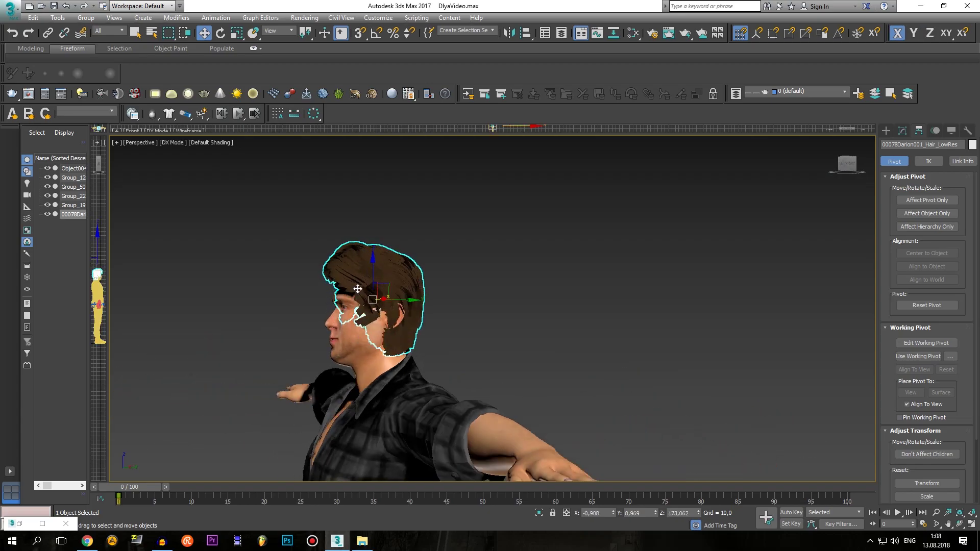
pyautogui.moveTo(411, 303); pyautogui.dragTo(408, 305)
pyautogui.moveTo(408, 305)
pyautogui.keyDown('alt'); pyautogui.mouseDown(button='middle')
pyautogui.moveTo(458, 278)
pyautogui.moveTo(398, 312)
pyautogui.mouseUp(button='middle'); pyautogui.keyUp('alt')
pyautogui.moveTo(411, 301); pyautogui.dragTo(417, 301)
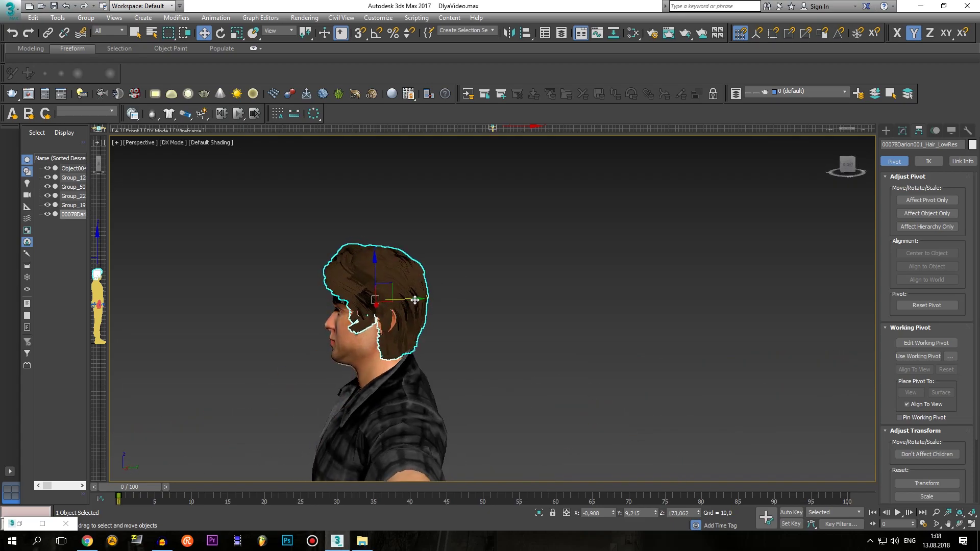
pyautogui.keyDown('alt'); pyautogui.moveTo(417, 301); pyautogui.dragTo(358, 184, button='middle'); pyautogui.keyUp('alt')
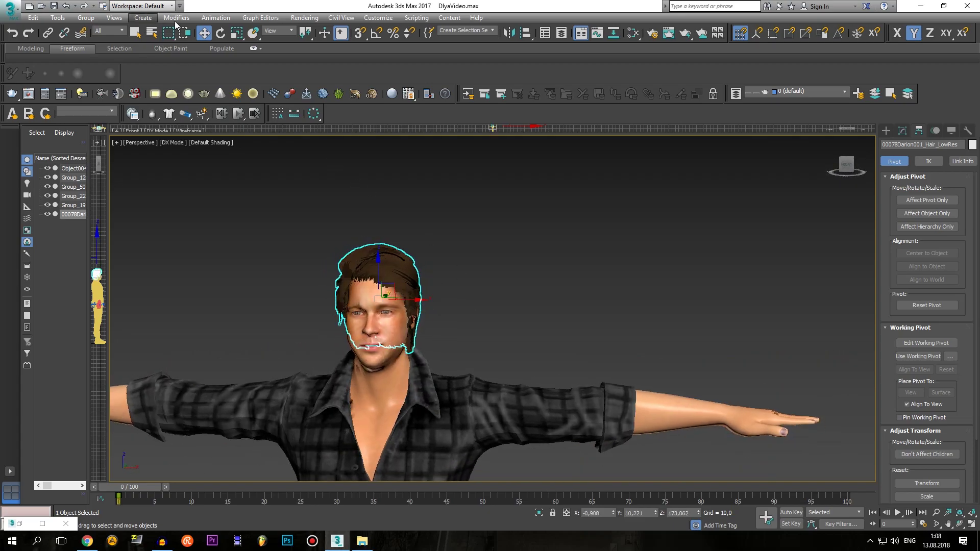
# Scale the hair down uniformly to fit the head
pyautogui.press('r')
pyautogui.keyDown('alt'); pyautogui.moveTo(434, 255); pyautogui.dragTo(485, 260, button='middle'); pyautogui.keyUp('alt')
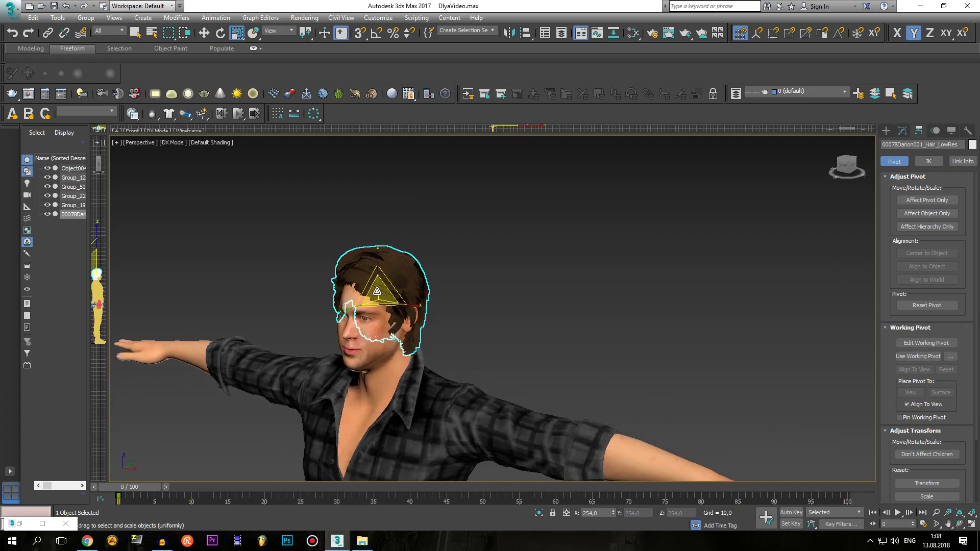
pyautogui.moveTo(376, 291); pyautogui.dragTo(378, 302)
pyautogui.moveTo(378, 303)
pyautogui.keyDown('alt'); pyautogui.mouseDown(button='middle')
pyautogui.moveTo(443, 281)
pyautogui.moveTo(597, 276)
pyautogui.moveTo(509, 279)
pyautogui.moveTo(457, 307)
pyautogui.mouseUp(button='middle'); pyautogui.keyUp('alt')
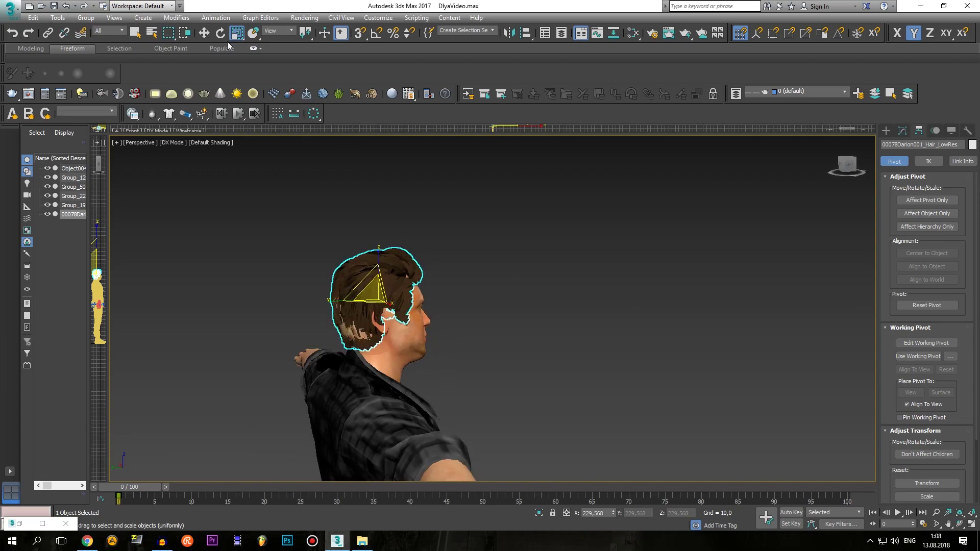
pyautogui.click(205, 34)
pyautogui.keyDown('alt'); pyautogui.moveTo(531, 273); pyautogui.dragTo(360, 312, button='middle'); pyautogui.keyUp('alt')
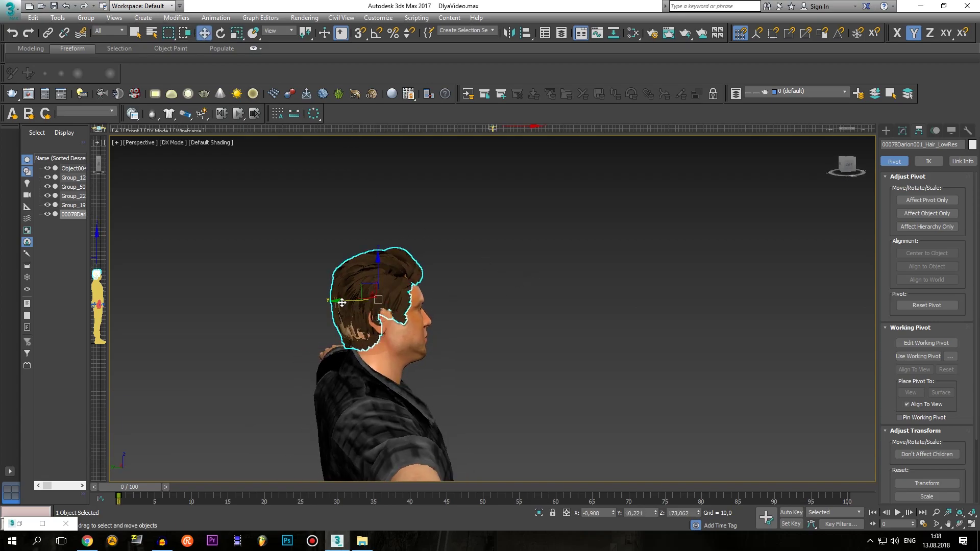
# Widen the hair slightly along Y and check it from behind the head
pyautogui.click(239, 37)
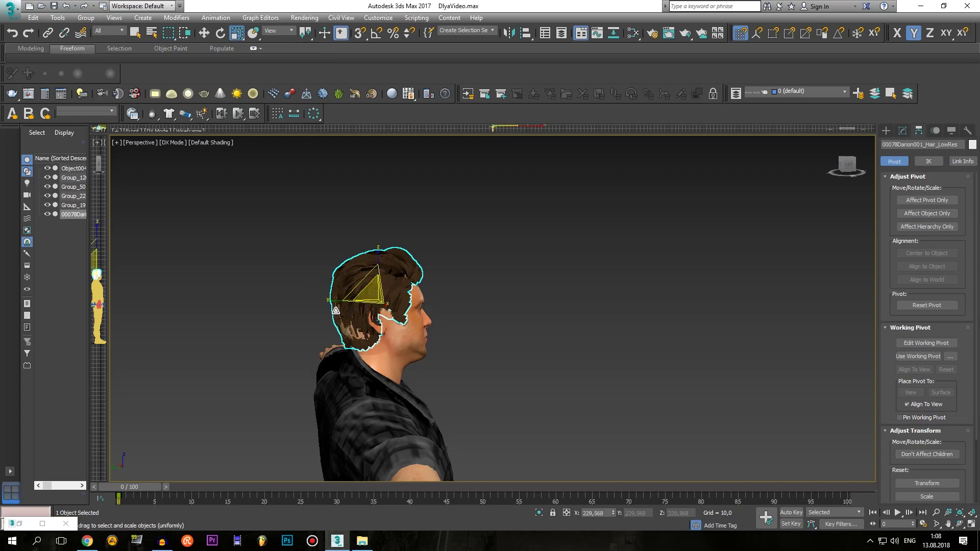
pyautogui.moveTo(336, 310); pyautogui.dragTo(405, 306)
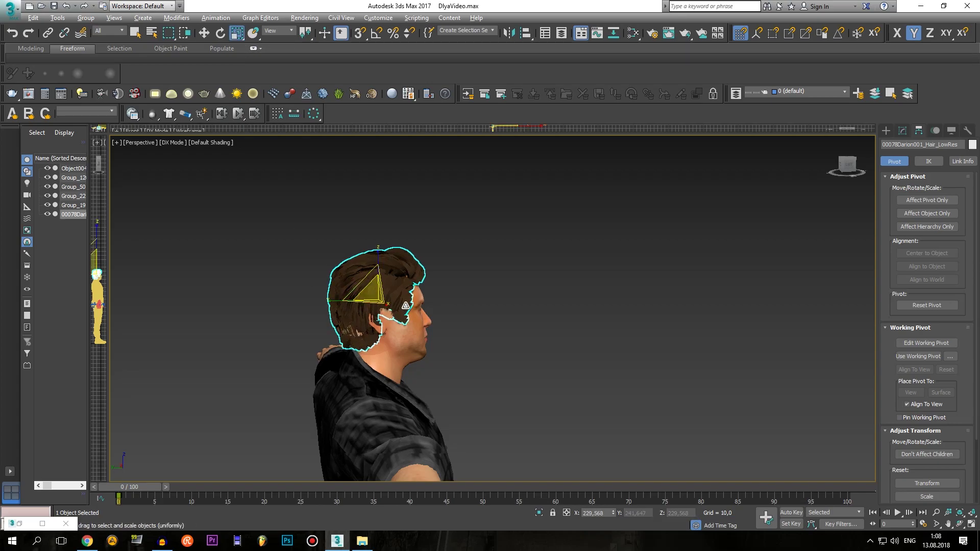
pyautogui.moveTo(405, 306)
pyautogui.keyDown('alt'); pyautogui.mouseDown(button='middle')
pyautogui.moveTo(461, 324)
pyautogui.moveTo(345, 228)
pyautogui.mouseUp(button='middle'); pyautogui.keyUp('alt')
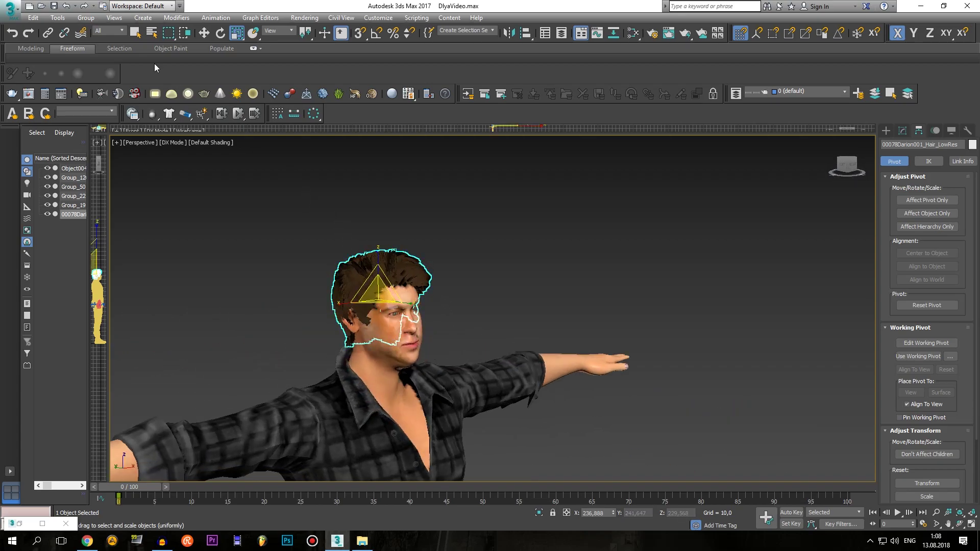
pyautogui.click(210, 33)
pyautogui.keyDown('alt'); pyautogui.moveTo(316, 228); pyautogui.dragTo(341, 294, button='middle'); pyautogui.keyUp('alt')
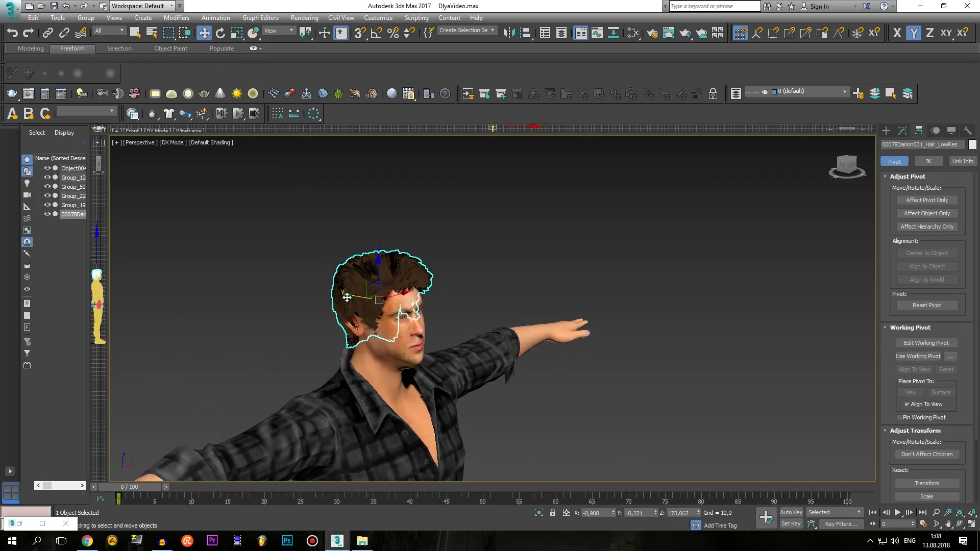
pyautogui.click(560, 287)
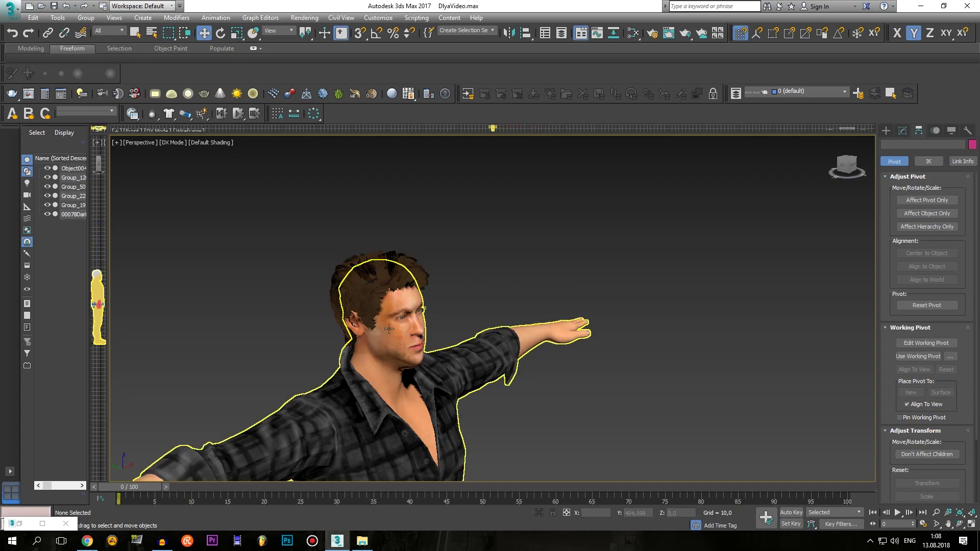
pyautogui.scroll(2, 327, 282)
# Move the hair back along Y and narrow it along Y
pyautogui.click(327, 282)
pyautogui.keyDown('alt'); pyautogui.moveTo(327, 282); pyautogui.dragTo(372, 257, button='middle'); pyautogui.keyUp('alt')
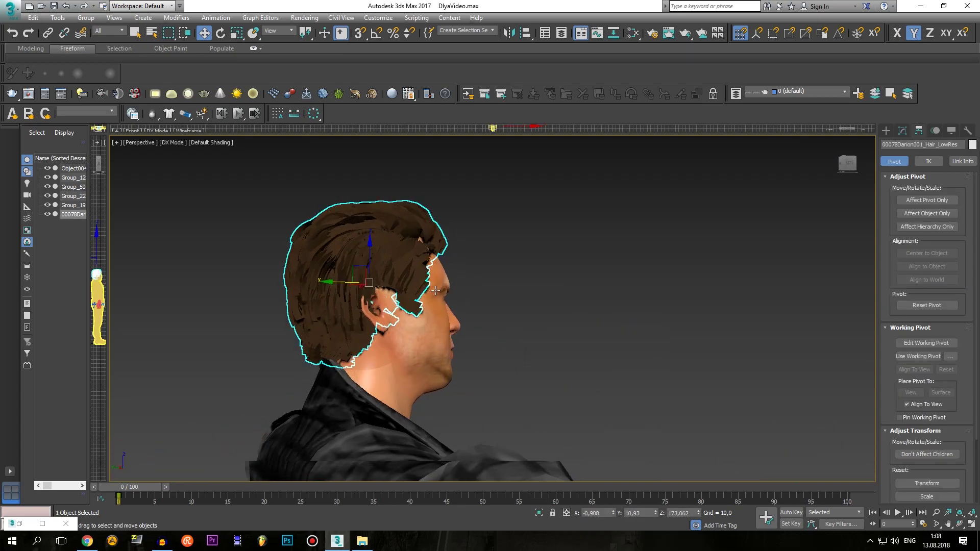
pyautogui.moveTo(337, 282); pyautogui.dragTo(329, 286)
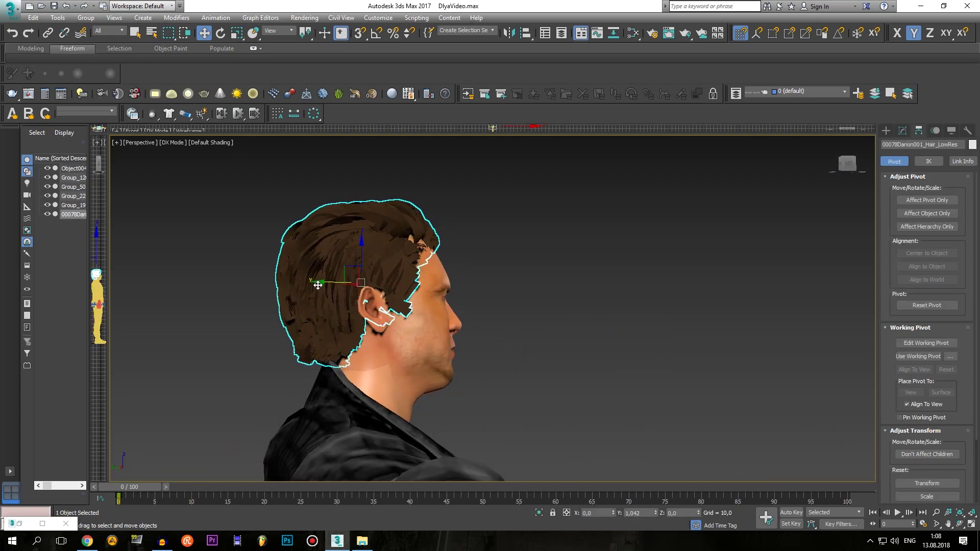
pyautogui.keyDown('alt'); pyautogui.moveTo(329, 285); pyautogui.dragTo(389, 247, button='middle'); pyautogui.keyUp('alt')
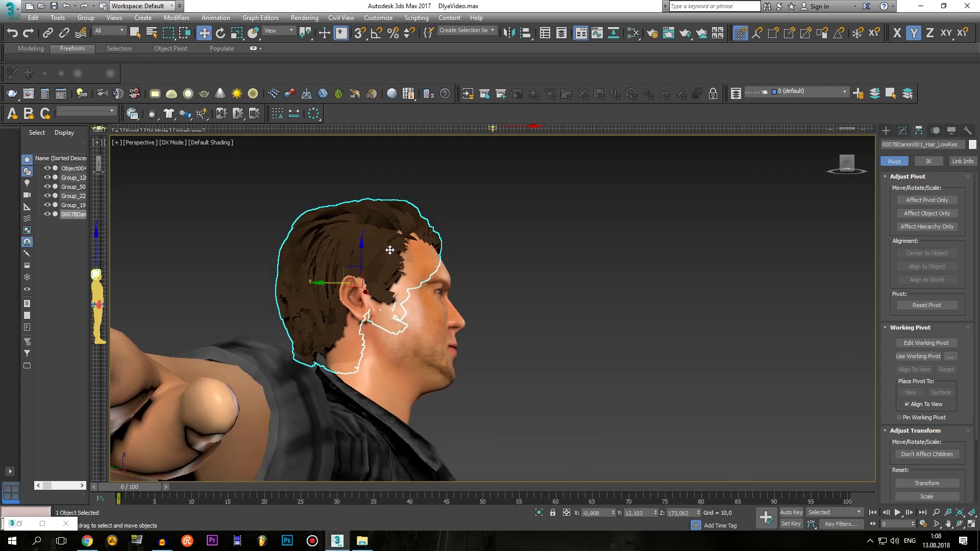
pyautogui.click(237, 34)
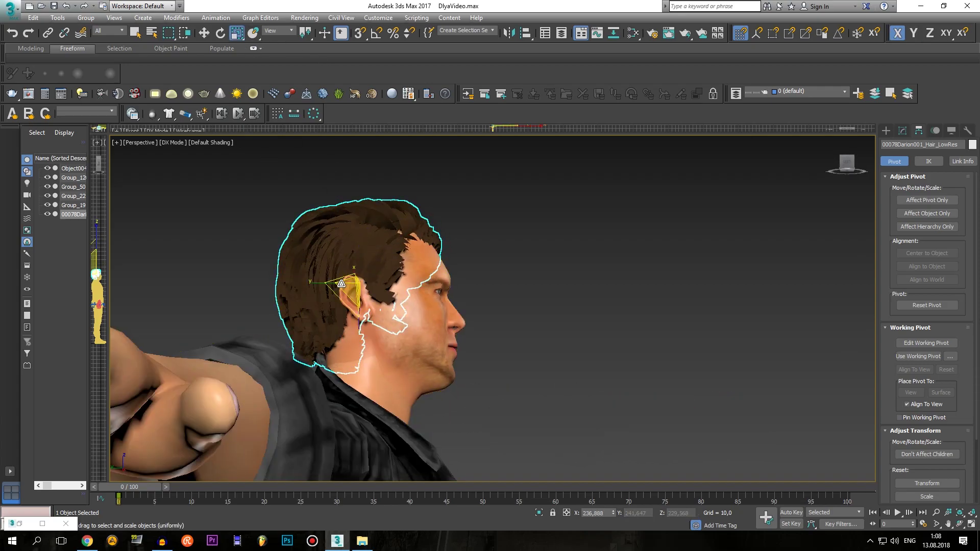
pyautogui.moveTo(318, 280); pyautogui.dragTo(318, 293)
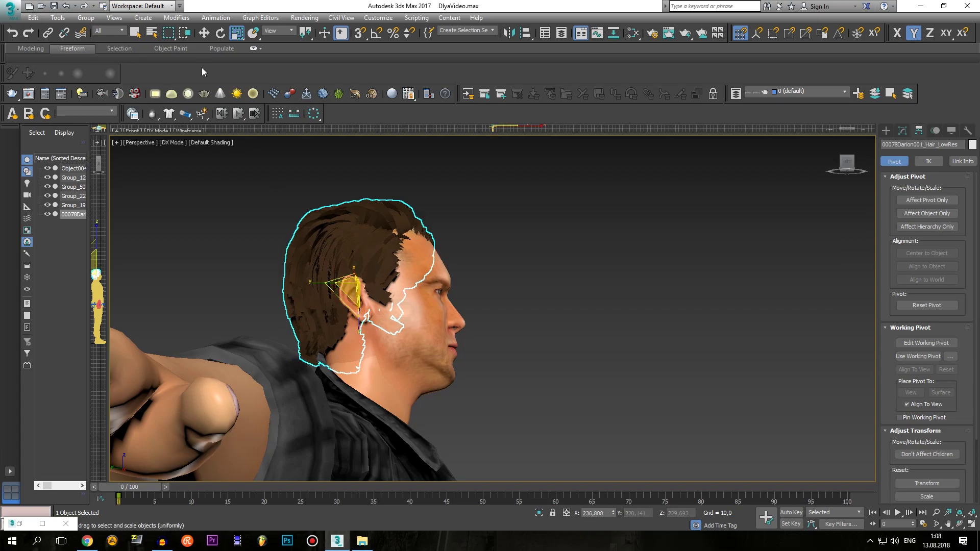
# Tilt the hair slightly to match the head and check it from a three-quarter view
pyautogui.hotkey('shift', 'z')
pyautogui.click(221, 33)
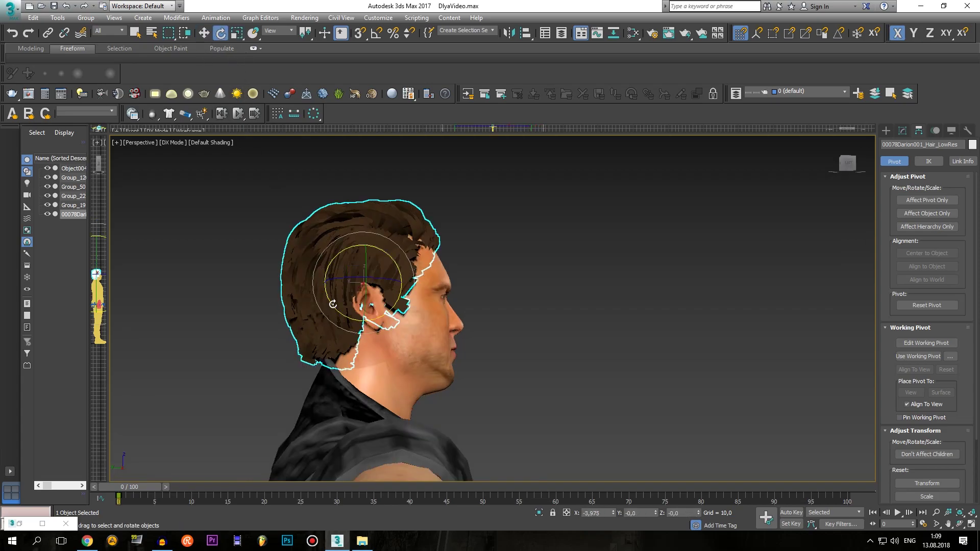
pyautogui.moveTo(333, 305)
pyautogui.mouseDown()
pyautogui.moveTo(337, 312)
pyautogui.moveTo(325, 285)
pyautogui.mouseUp()
pyautogui.click(204, 34)
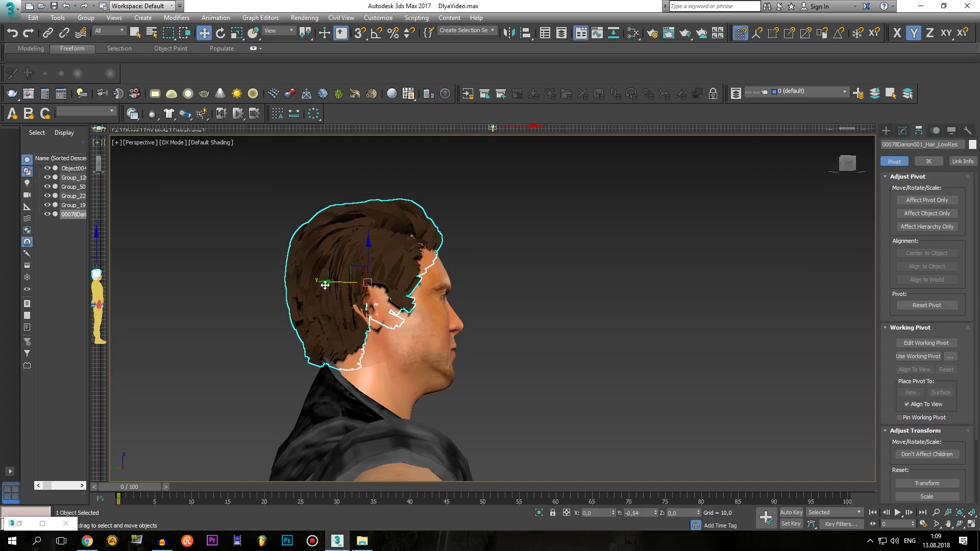
pyautogui.keyDown('alt'); pyautogui.moveTo(325, 286); pyautogui.dragTo(488, 264, button='middle'); pyautogui.keyUp('alt')
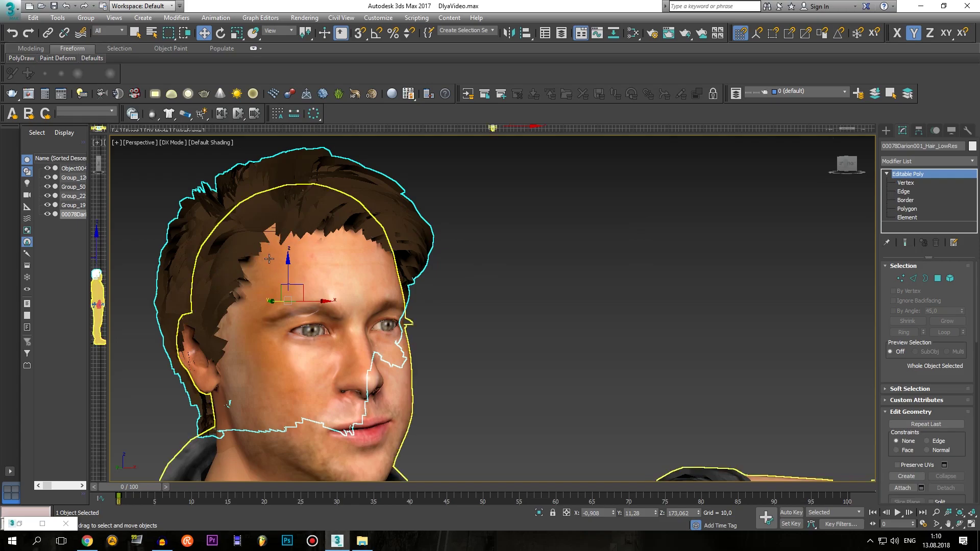
pyautogui.scroll(2, 275, 252)
pyautogui.scroll(-2, 261, 271)
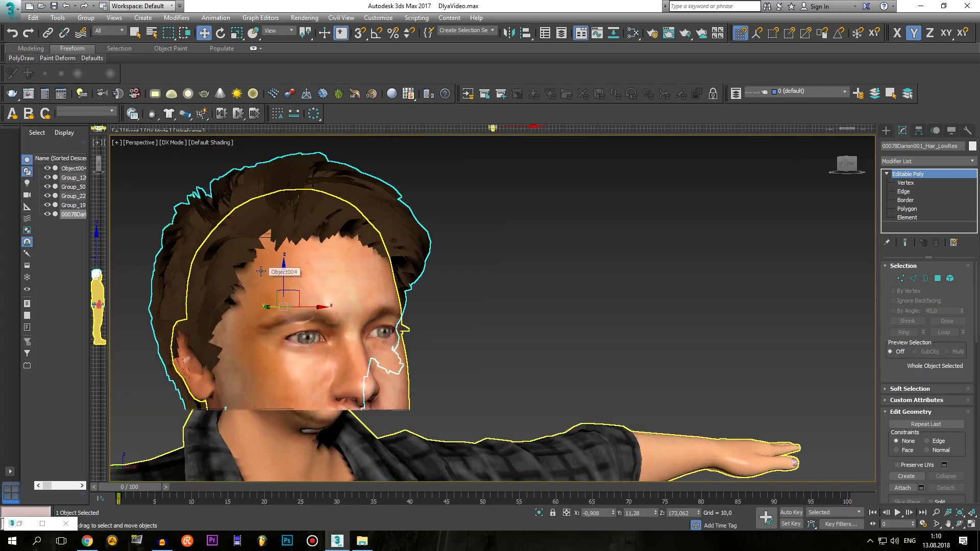
pyautogui.click(549, 260)
pyautogui.click(276, 225)
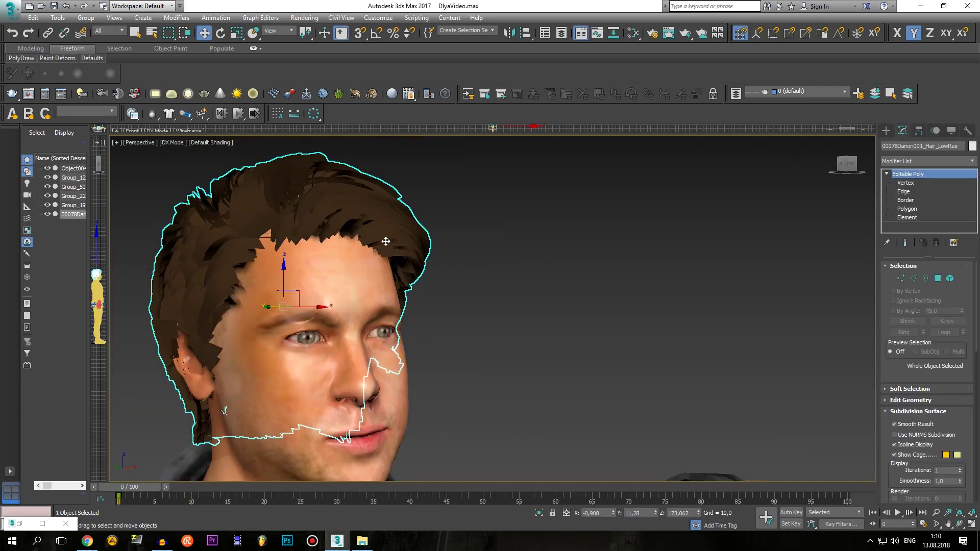
# Pick out 00078Darion001_Alpha_Hair.png in the chvak folder and return to the 3ds Max viewport
pyautogui.click(44, 524)
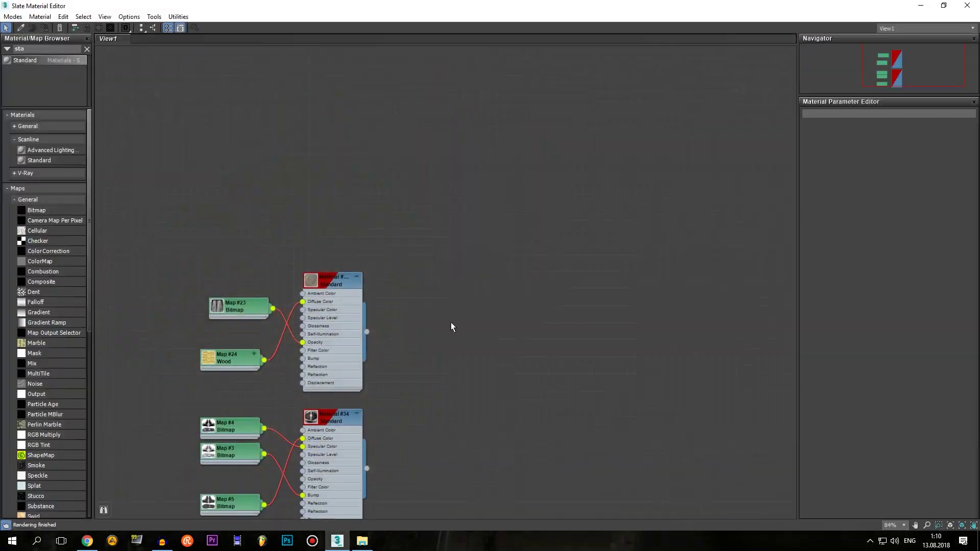
pyautogui.click(362, 540)
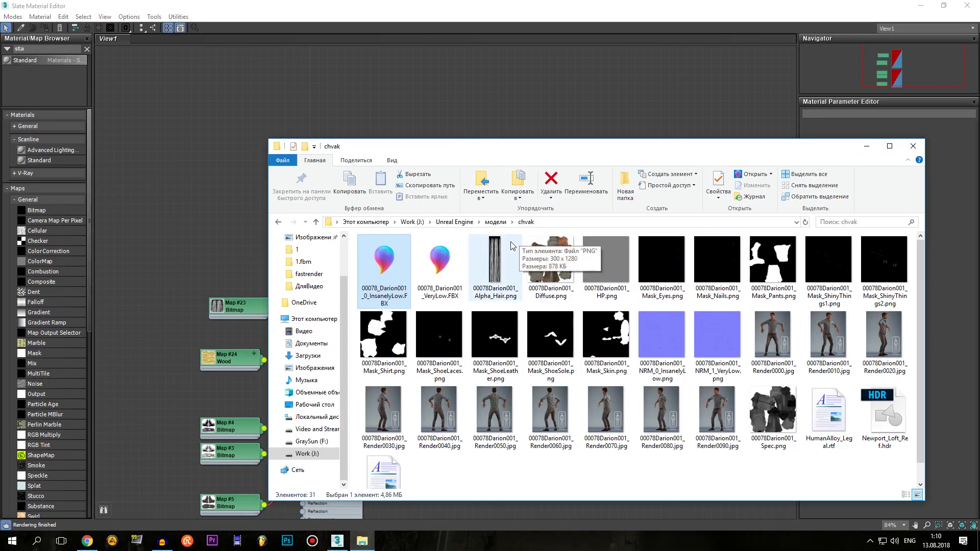
pyautogui.click(494, 295)
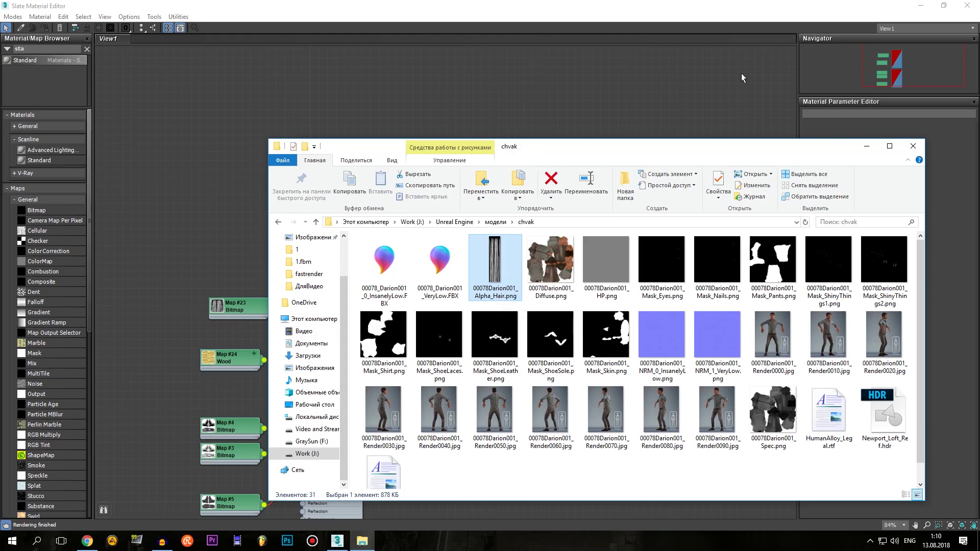
pyautogui.click(920, 6)
# Zoom in and orbit around the hair mesh to inspect it from above and other angles
pyautogui.scroll(2, 233, 262)
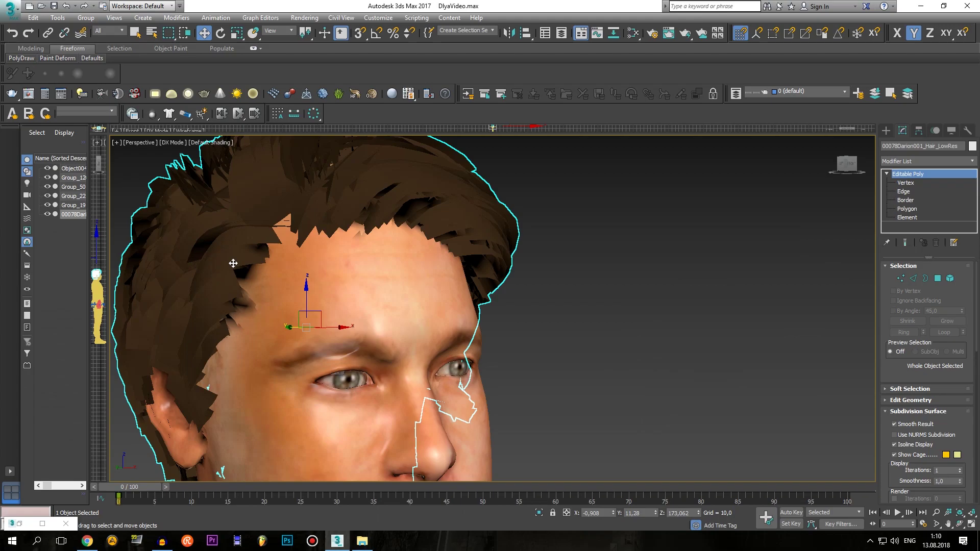
pyautogui.scroll(3, 234, 263)
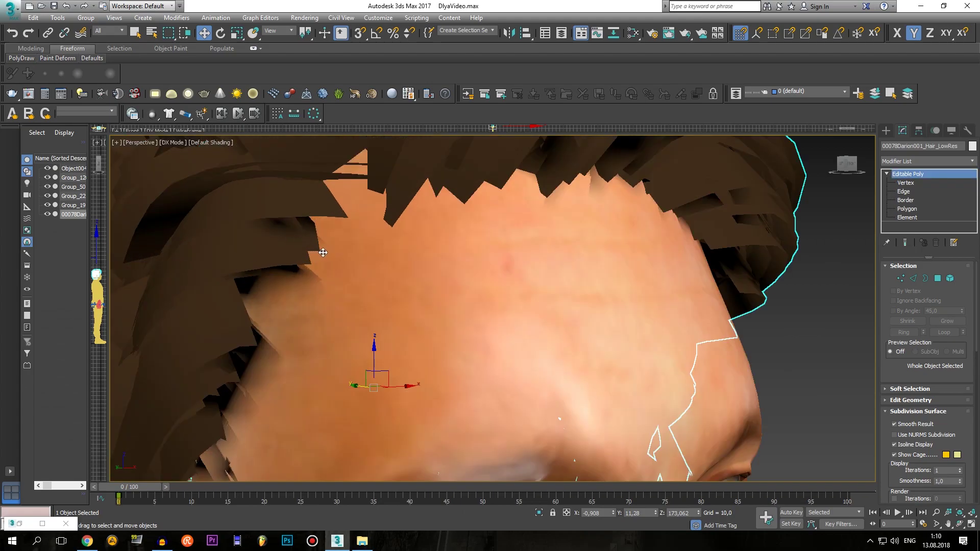
pyautogui.moveTo(318, 247)
pyautogui.keyDown('alt'); pyautogui.mouseDown(button='middle')
pyautogui.moveTo(341, 264)
pyautogui.moveTo(291, 284)
pyautogui.moveTo(372, 284)
pyautogui.moveTo(476, 252)
pyautogui.moveTo(613, 255)
pyautogui.moveTo(648, 267)
pyautogui.moveTo(623, 252)
pyautogui.mouseUp(button='middle'); pyautogui.keyUp('alt')
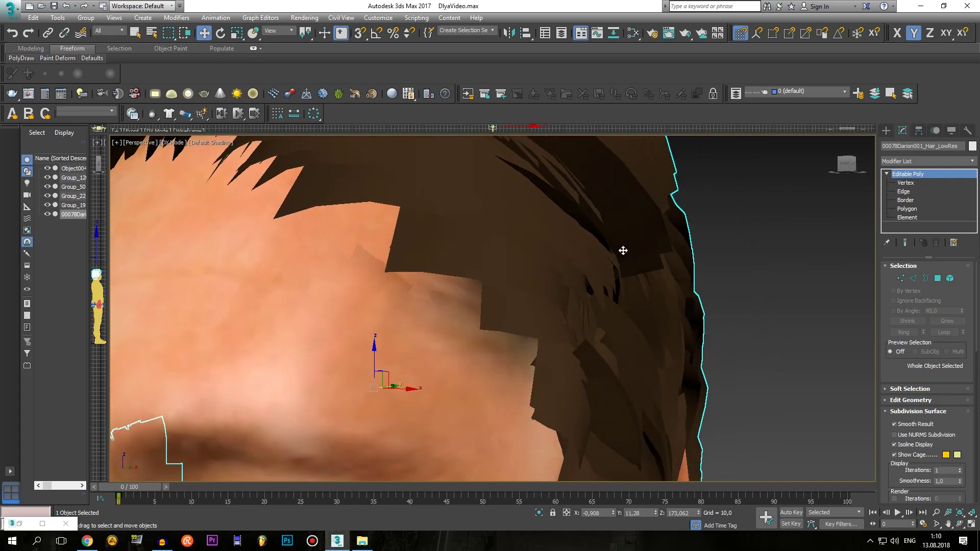
pyautogui.moveTo(487, 223)
pyautogui.keyDown('alt'); pyautogui.mouseDown(button='middle')
pyautogui.moveTo(498, 255)
pyautogui.moveTo(383, 323)
pyautogui.mouseUp(button='middle'); pyautogui.keyUp('alt')
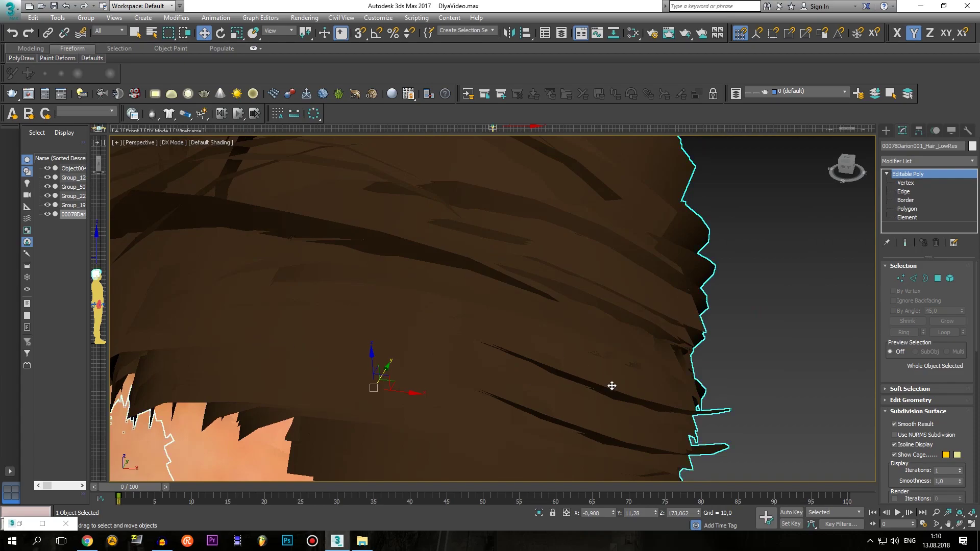
pyautogui.keyDown('alt'); pyautogui.moveTo(627, 300); pyautogui.dragTo(571, 276, button='middle'); pyautogui.keyUp('alt')
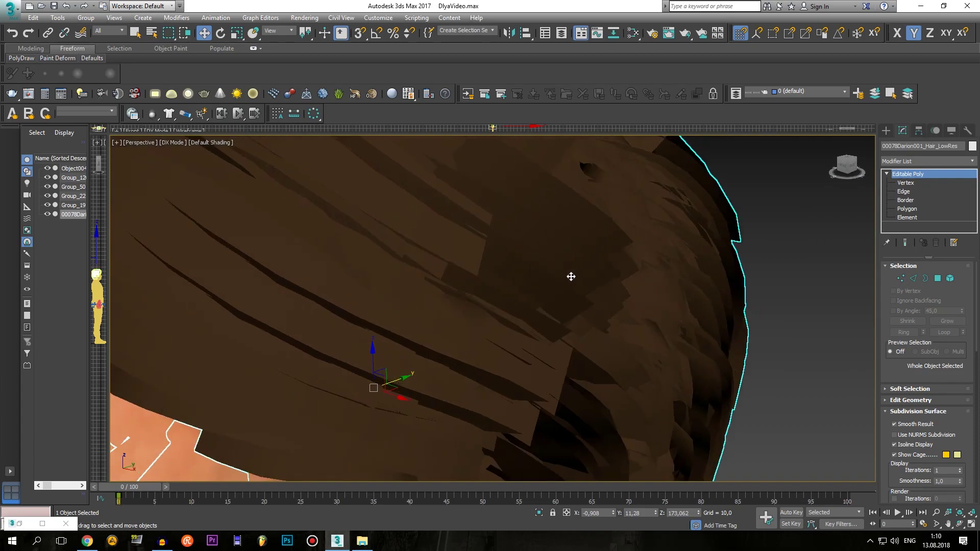
pyautogui.moveTo(647, 297)
pyautogui.keyDown('alt'); pyautogui.mouseDown(button='middle')
pyautogui.moveTo(557, 284)
pyautogui.moveTo(403, 298)
pyautogui.moveTo(520, 291)
pyautogui.moveTo(463, 259)
pyautogui.moveTo(448, 323)
pyautogui.mouseUp(button='middle'); pyautogui.keyUp('alt')
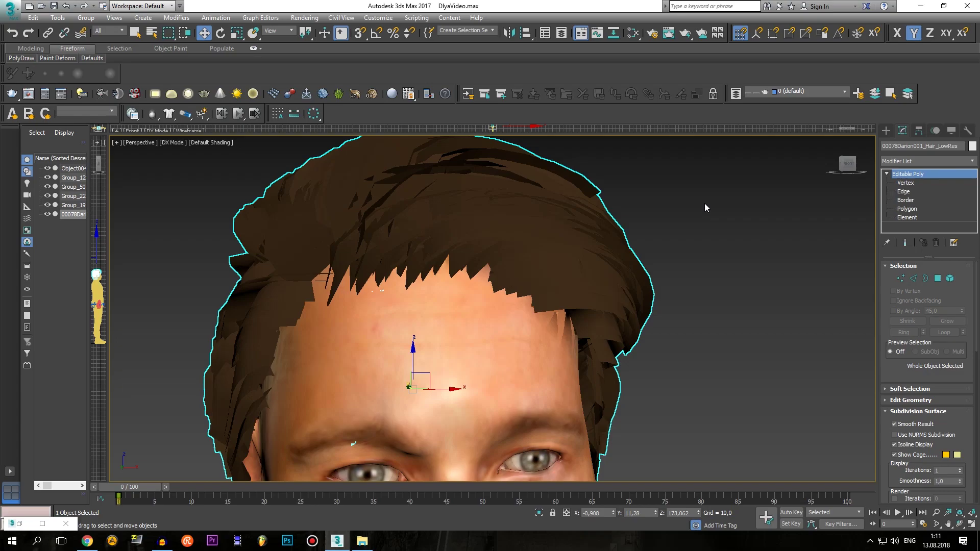
pyautogui.scroll(-3, 455, 292)
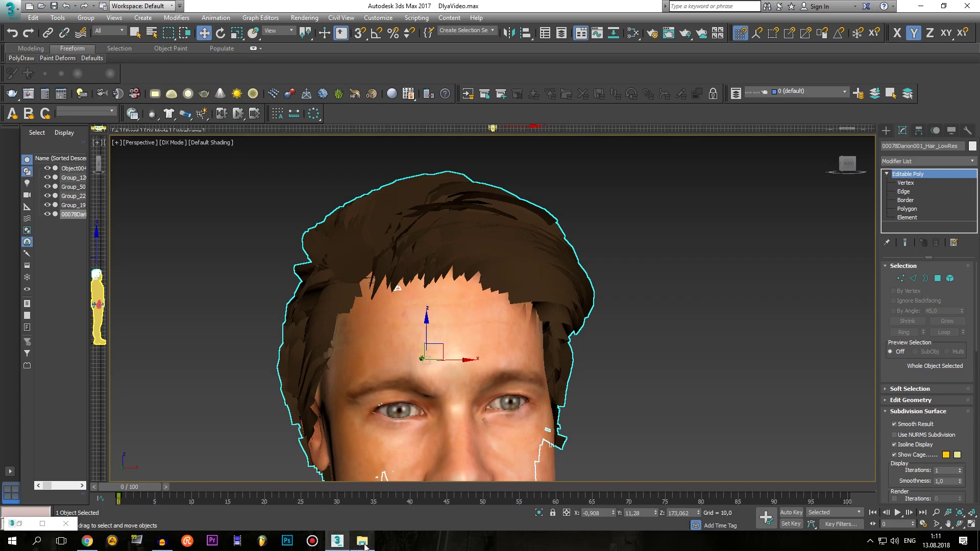
# Open the Slate Material Editor with the chvak texture folder beside it
pyautogui.moveTo(509, 368); pyautogui.dragTo(543, 333, button='middle')
pyautogui.press('m')
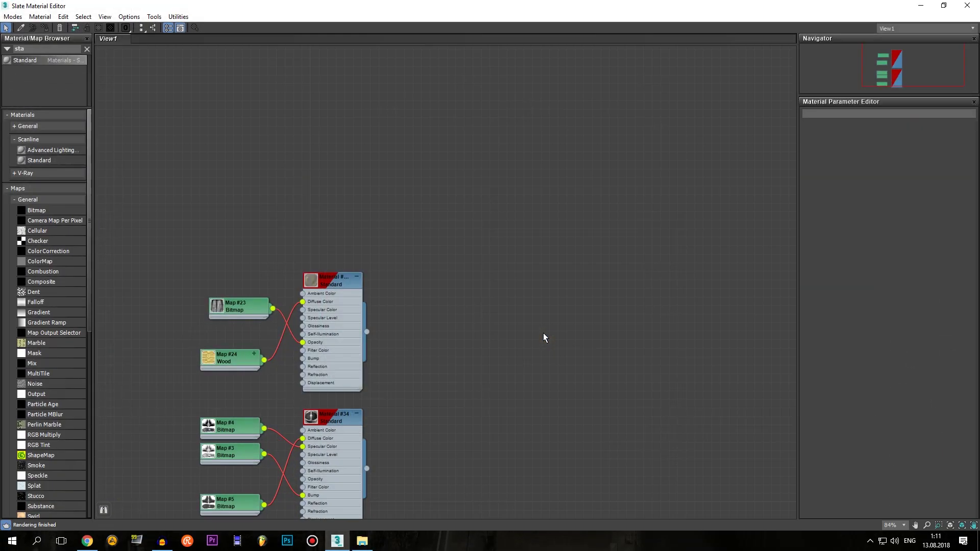
pyautogui.scroll(2, 498, 255)
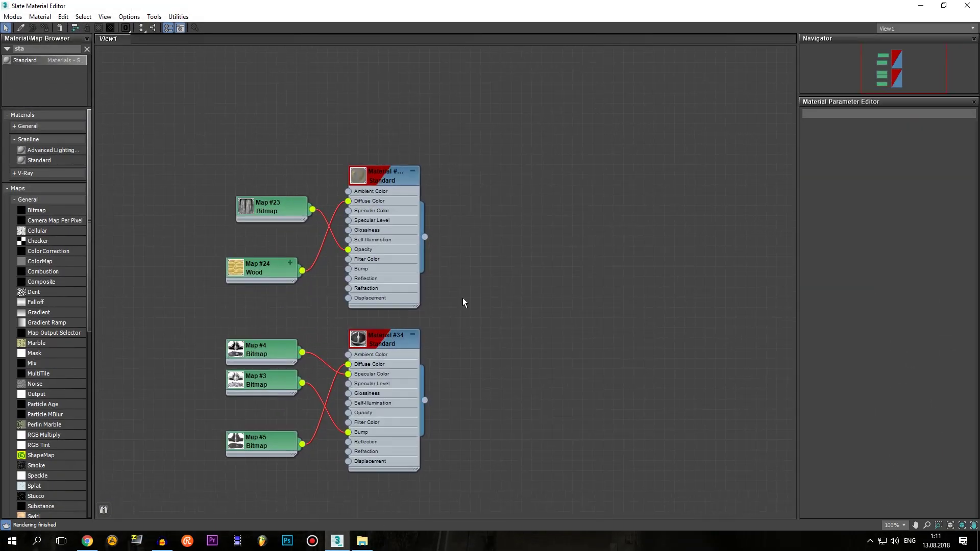
pyautogui.scroll(2, 461, 301)
pyautogui.click(362, 540)
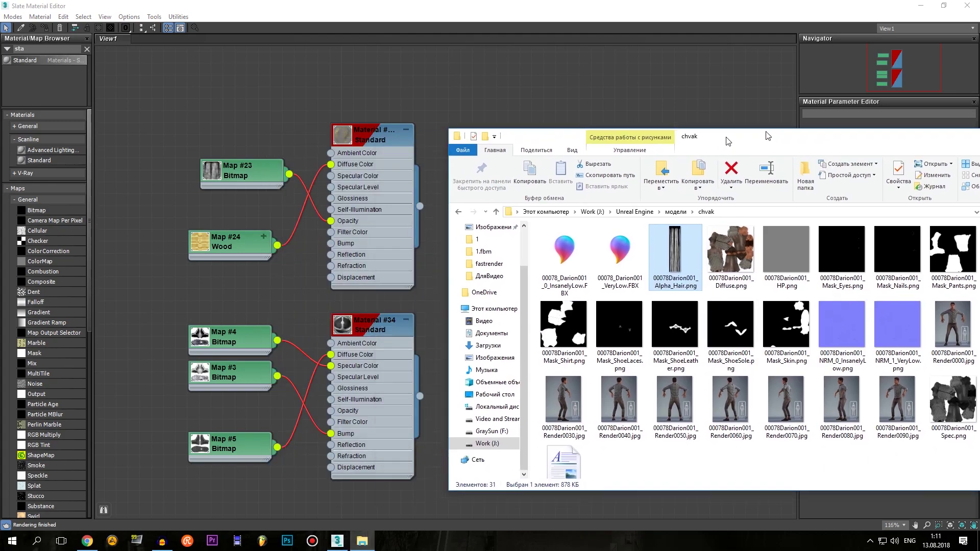
pyautogui.moveTo(518, 156); pyautogui.dragTo(786, 139)
# Add Alpha_Hair.png as a bitmap wired into a new Standard material's Opacity
pyautogui.moveTo(764, 250); pyautogui.dragTo(481, 157)
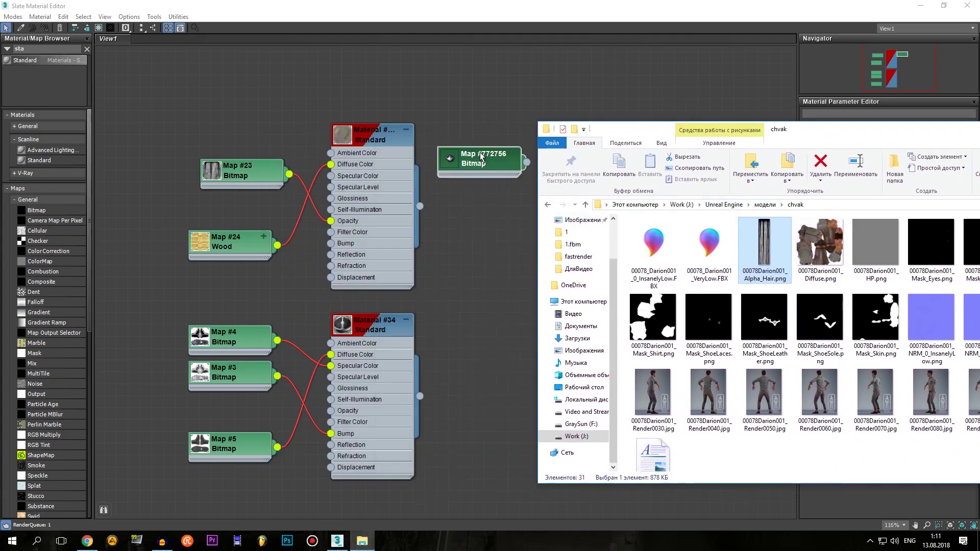
pyautogui.click(505, 116)
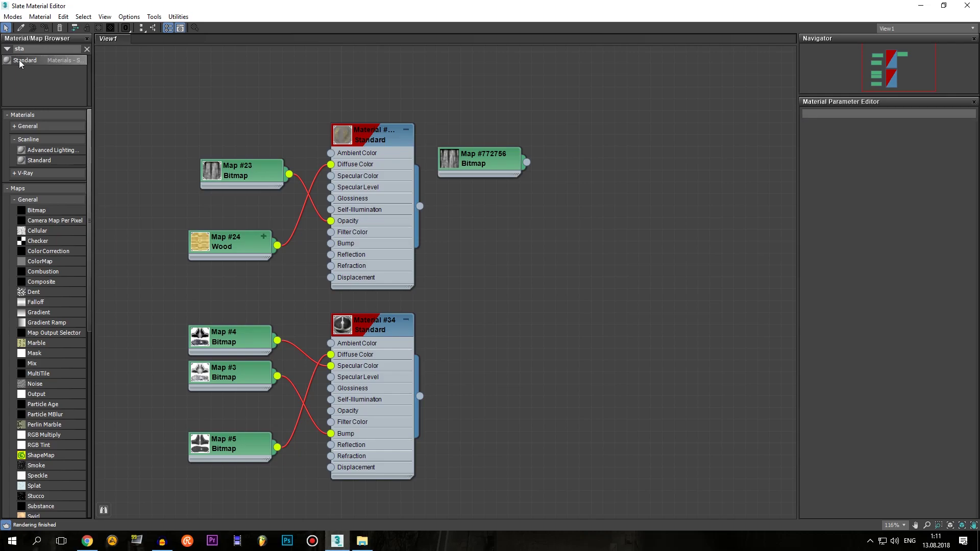
pyautogui.click(604, 172)
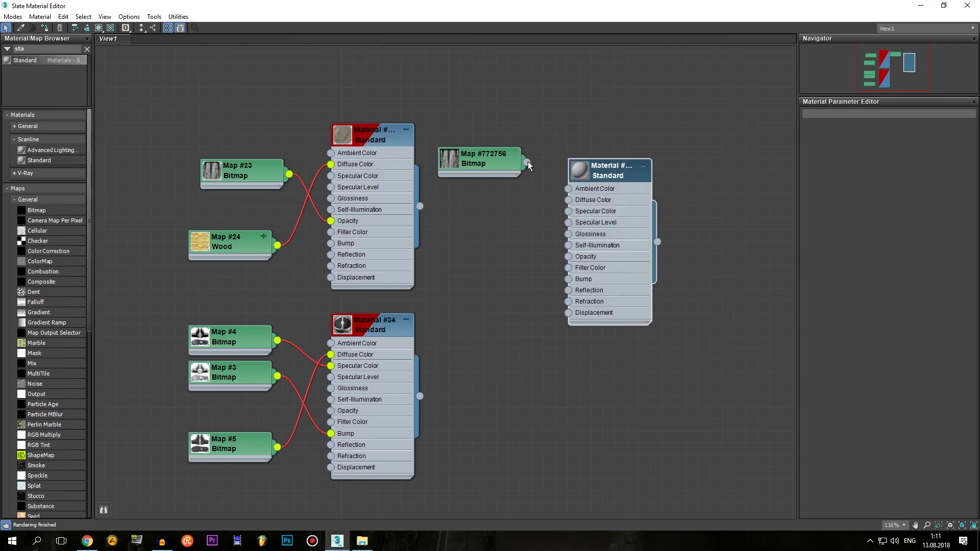
pyautogui.moveTo(532, 172); pyautogui.dragTo(568, 257)
# Assign the opacity-mapped material to the hair and show it shaded in the viewport
pyautogui.moveTo(511, 10); pyautogui.dragTo(215, 61)
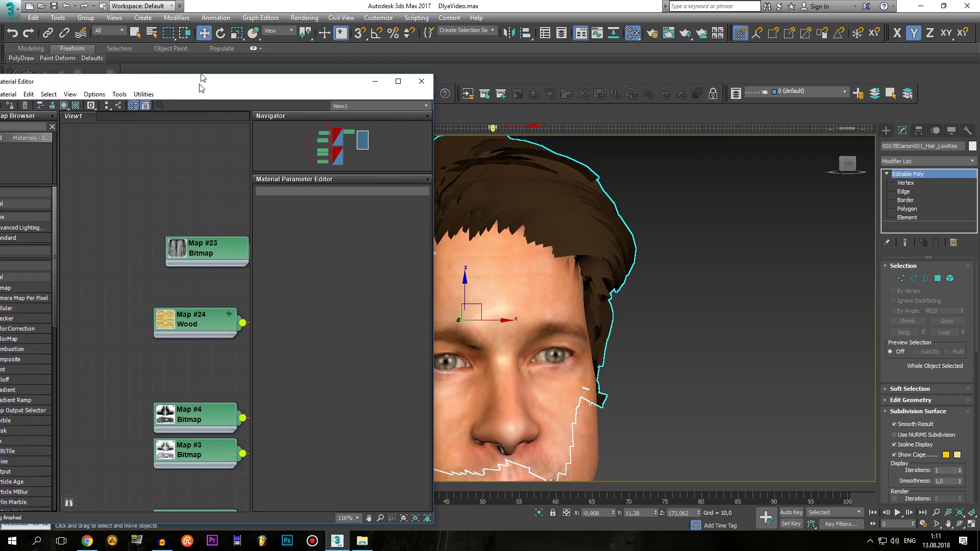
pyautogui.moveTo(215, 192); pyautogui.dragTo(132, 216, button='middle')
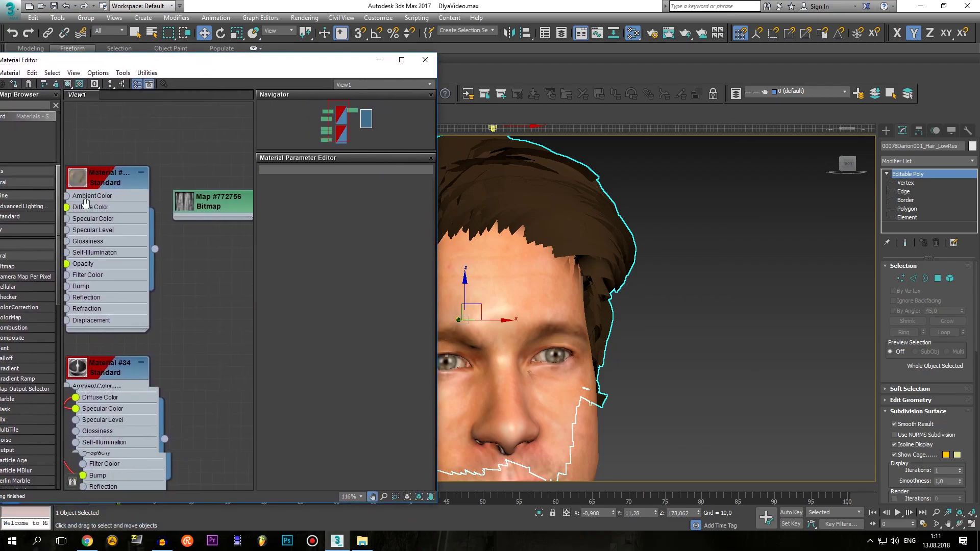
pyautogui.moveTo(187, 217); pyautogui.dragTo(128, 214, button='middle')
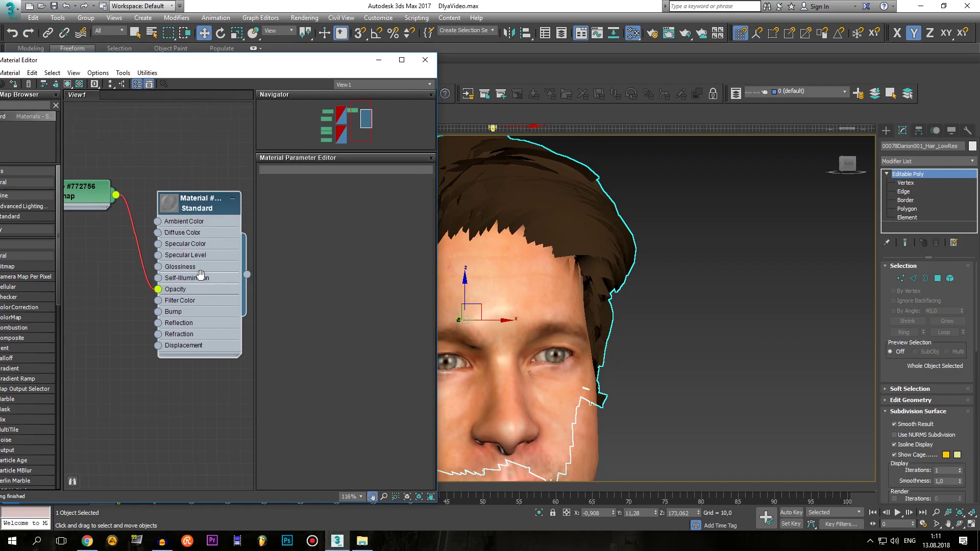
pyautogui.moveTo(243, 281); pyautogui.dragTo(228, 282, button='middle')
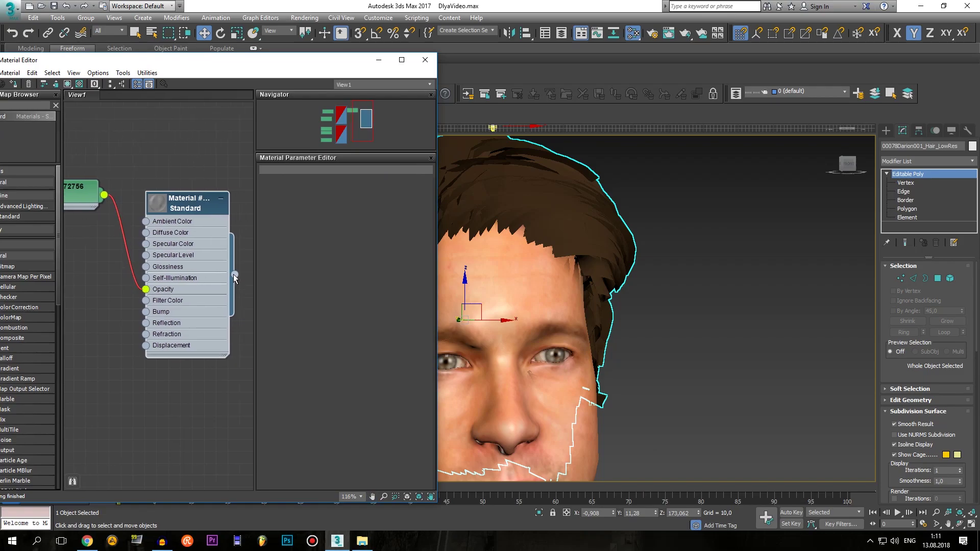
pyautogui.moveTo(235, 276); pyautogui.dragTo(524, 197)
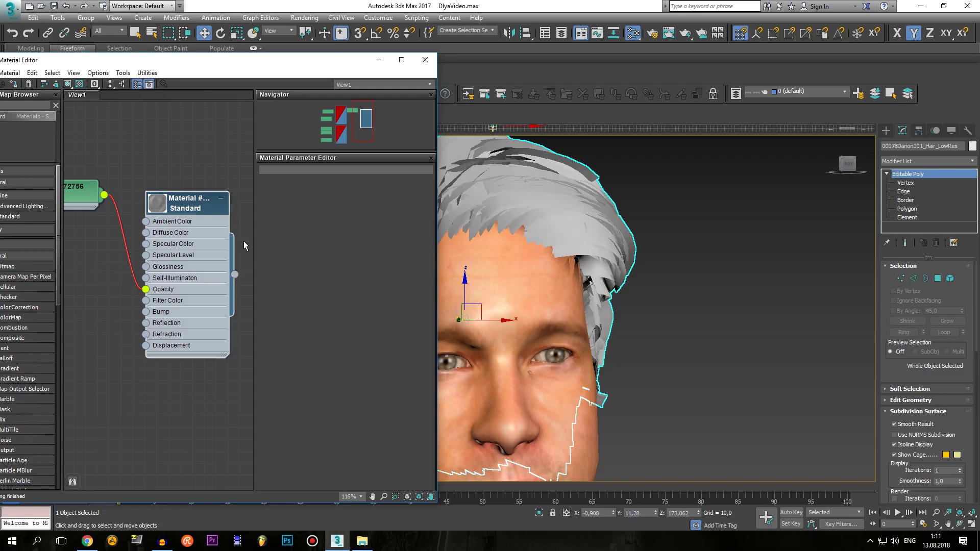
pyautogui.rightClick(189, 206)
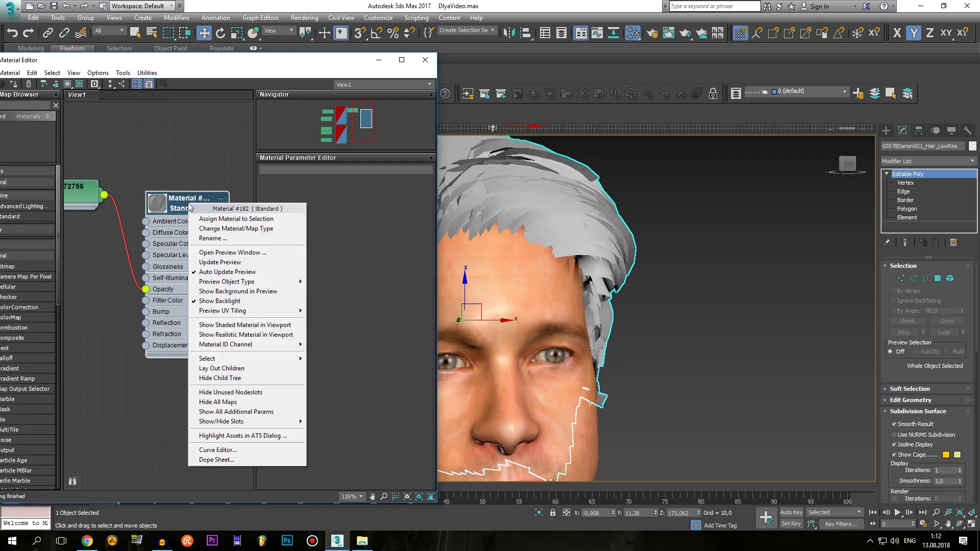
pyautogui.click(269, 325)
# Recentre the view on the head and clear the selection to see the hair plainly
pyautogui.moveTo(520, 233); pyautogui.dragTo(549, 259, button='middle')
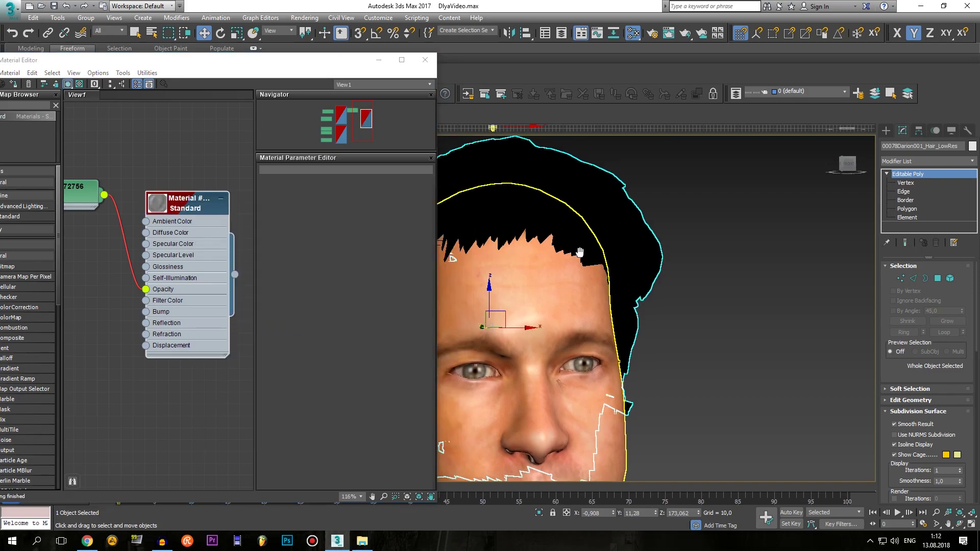
pyautogui.scroll(4, 568, 252)
pyautogui.scroll(-6, 572, 234)
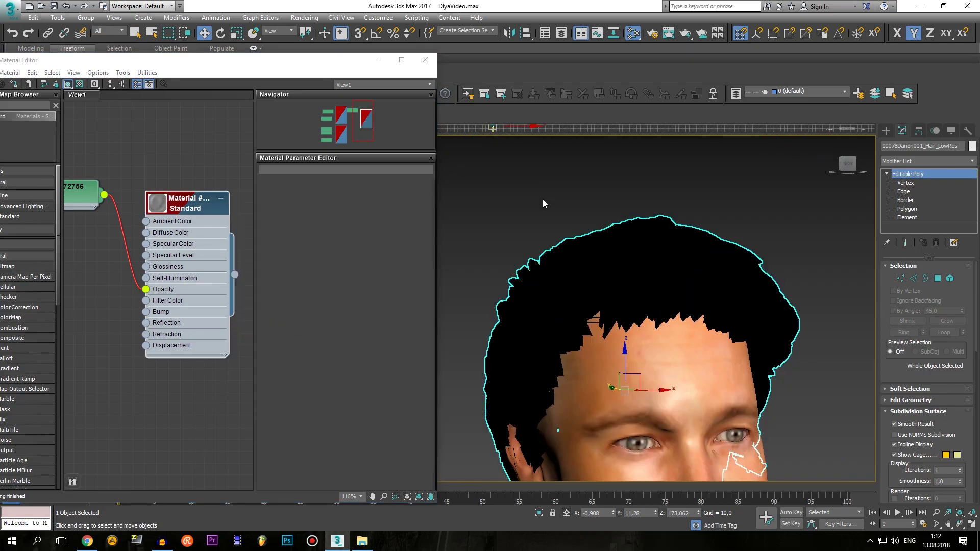
pyautogui.hotkey('ctrl', 'd')
# Set the viewport to High Quality shading so the hair shows as grey strands
pyautogui.click(379, 60)
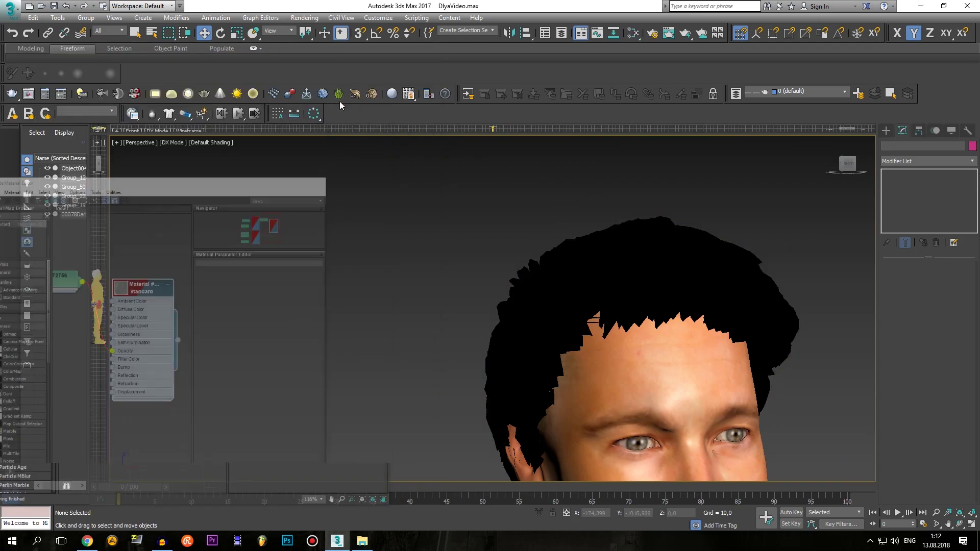
pyautogui.click(179, 143)
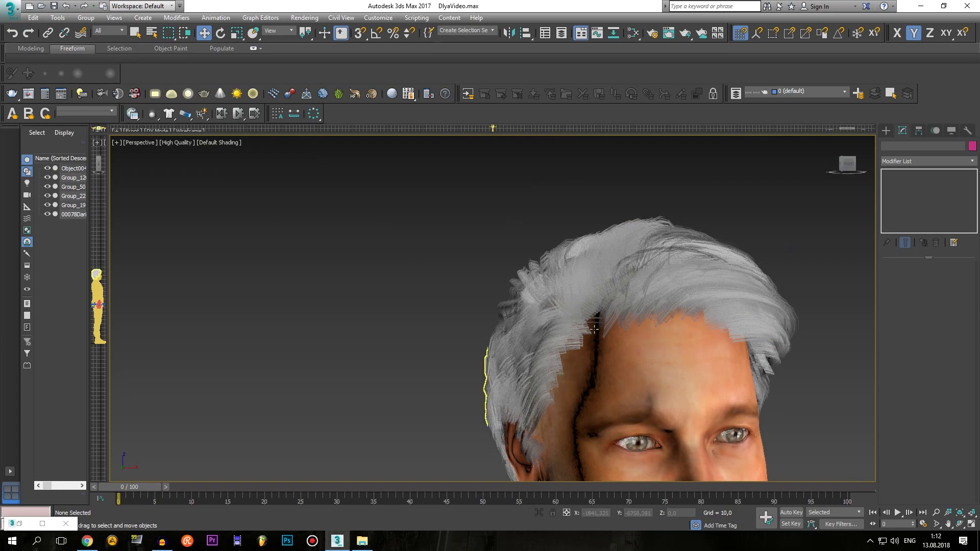
pyautogui.scroll(4, 566, 326)
pyautogui.scroll(2, 566, 327)
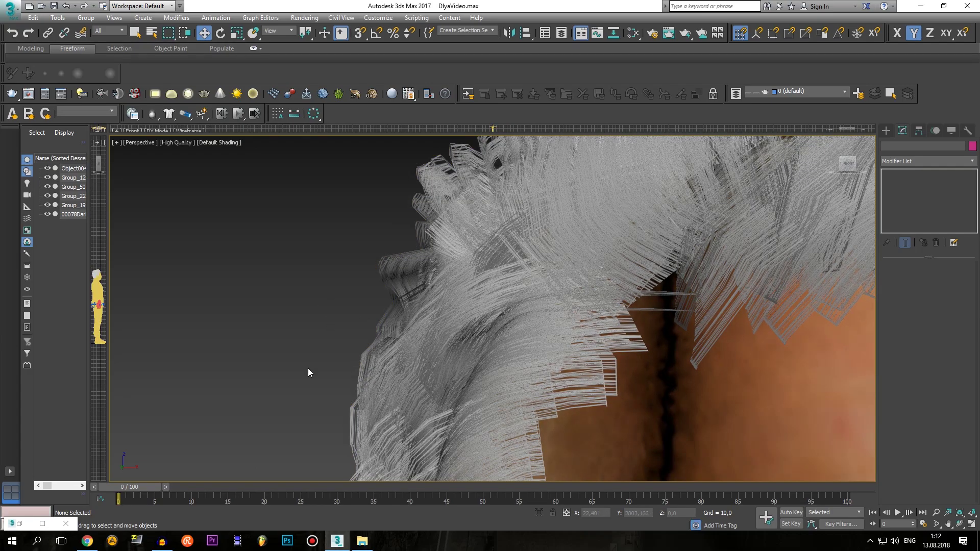
pyautogui.scroll(-10, 414, 311)
pyautogui.scroll(3, 372, 311)
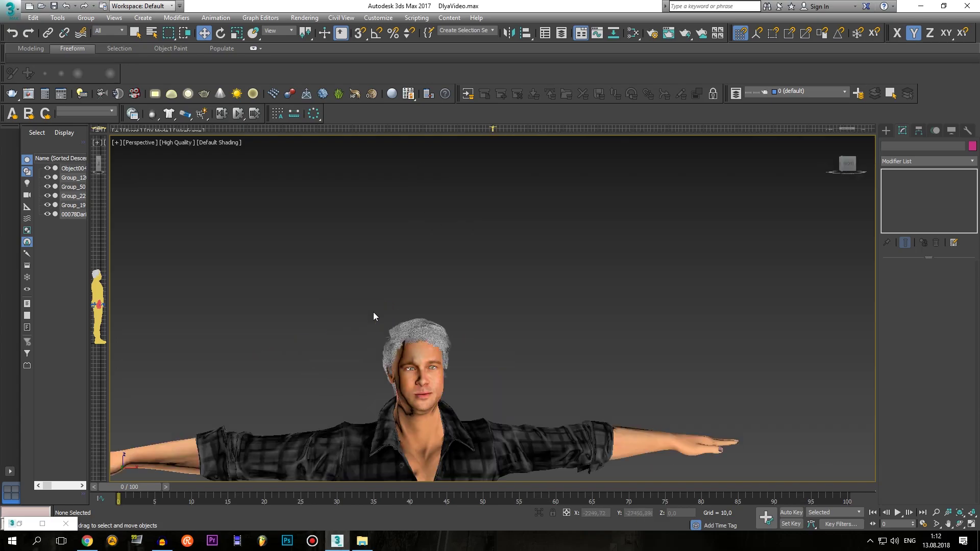
pyautogui.scroll(3, 460, 357)
pyautogui.scroll(-3, 460, 358)
# Reselect the hair mesh and switch to the chvak texture folder window
pyautogui.click(592, 454)
pyautogui.moveTo(591, 454); pyautogui.dragTo(545, 321, button='middle')
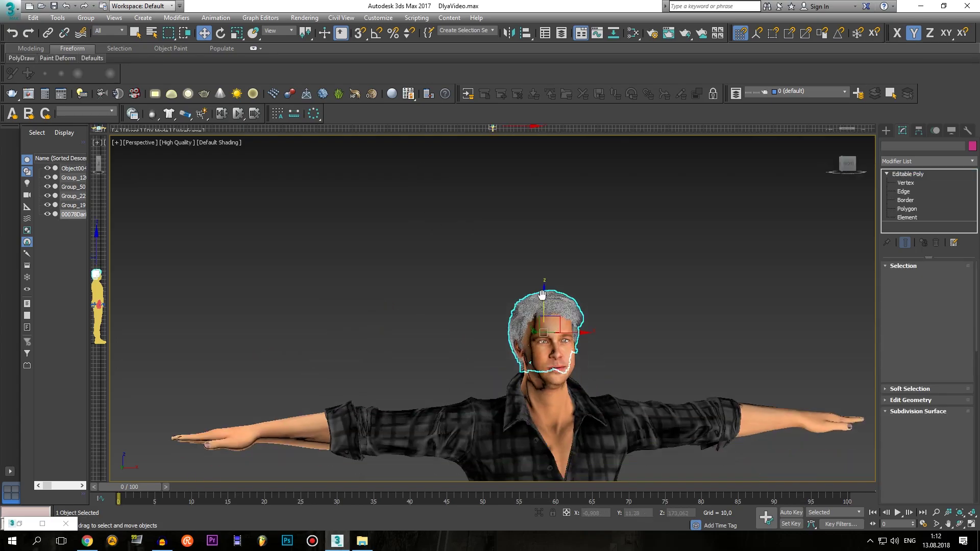
pyautogui.hotkey('alt', 'Tab')
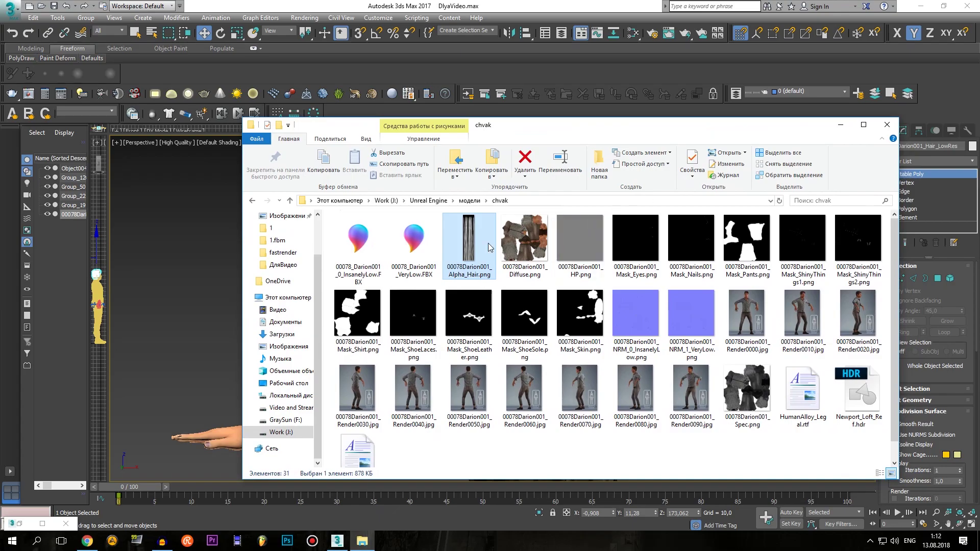
# View 00078Darion001_Alpha_Hair.png in Windows Photo Viewer, then minimize the viewer
pyautogui.doubleClick(489, 247)
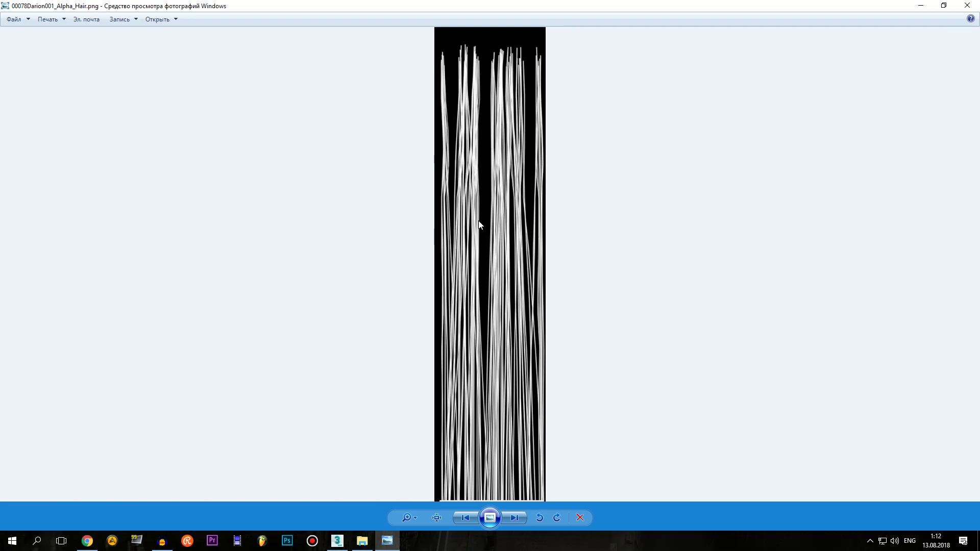
pyautogui.click(922, 7)
# Restore the Slate Material Editor and resize it beside the scene to show the node graph
pyautogui.click(337, 541)
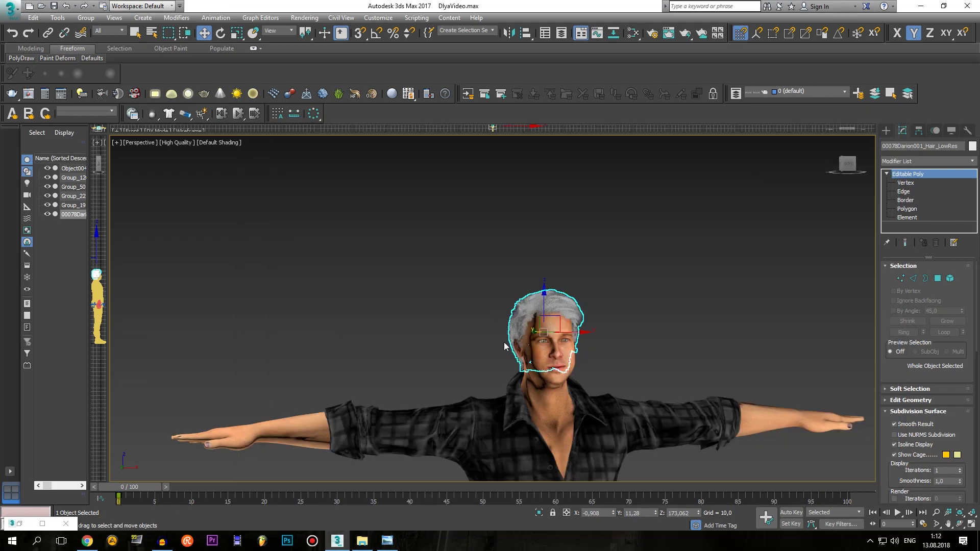
pyautogui.scroll(5, 531, 319)
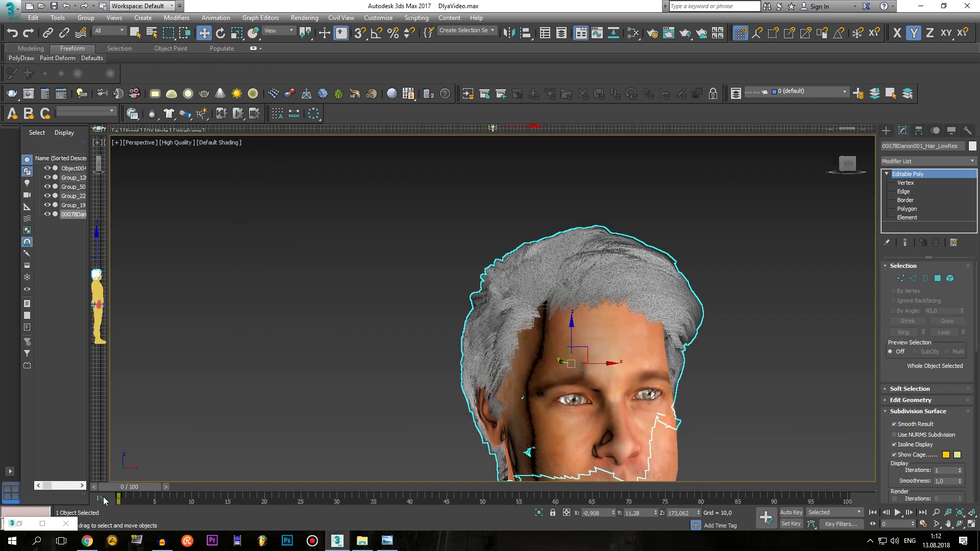
pyautogui.click(44, 525)
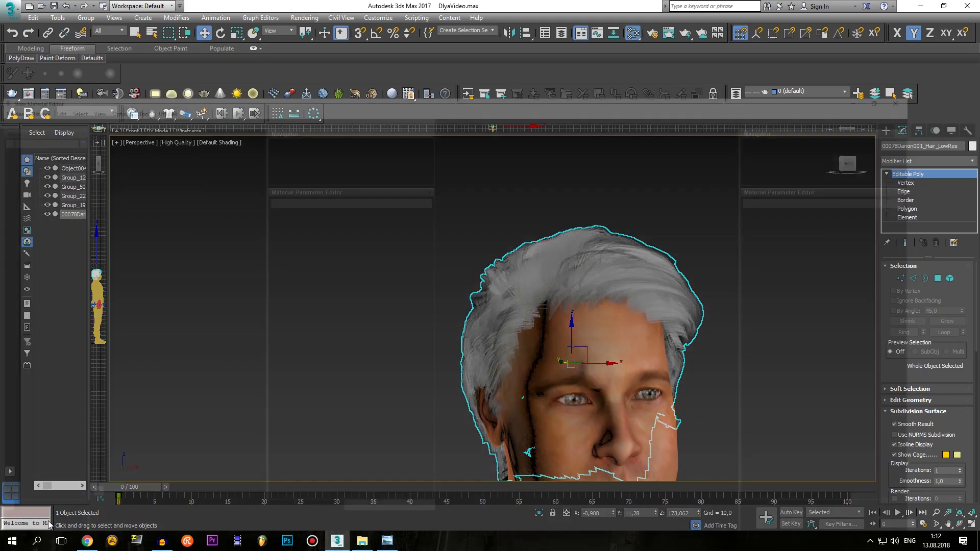
pyautogui.moveTo(174, 238)
pyautogui.mouseDown(button='middle')
pyautogui.moveTo(311, 215)
pyautogui.moveTo(457, 301)
pyautogui.mouseUp(button='middle')
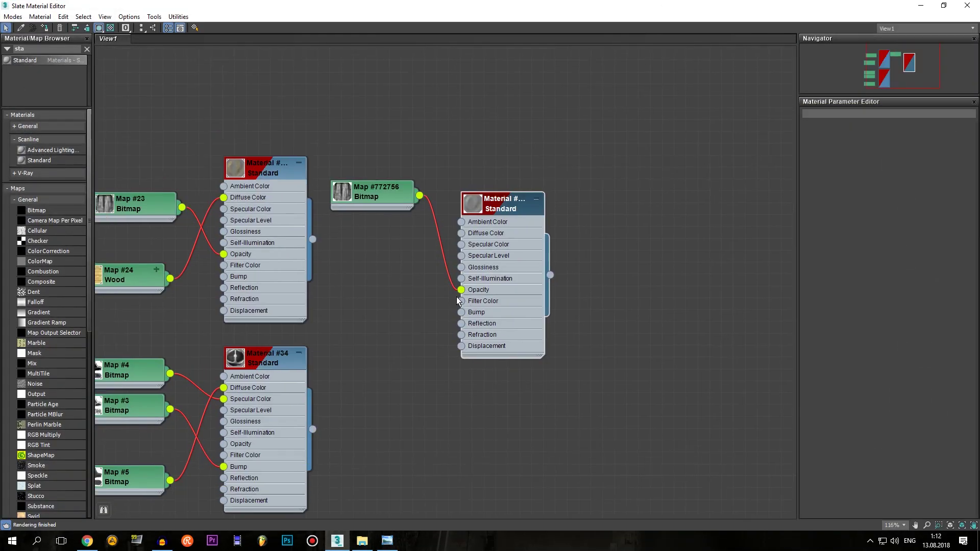
pyautogui.scroll(2, 458, 301)
pyautogui.scroll(2, 458, 302)
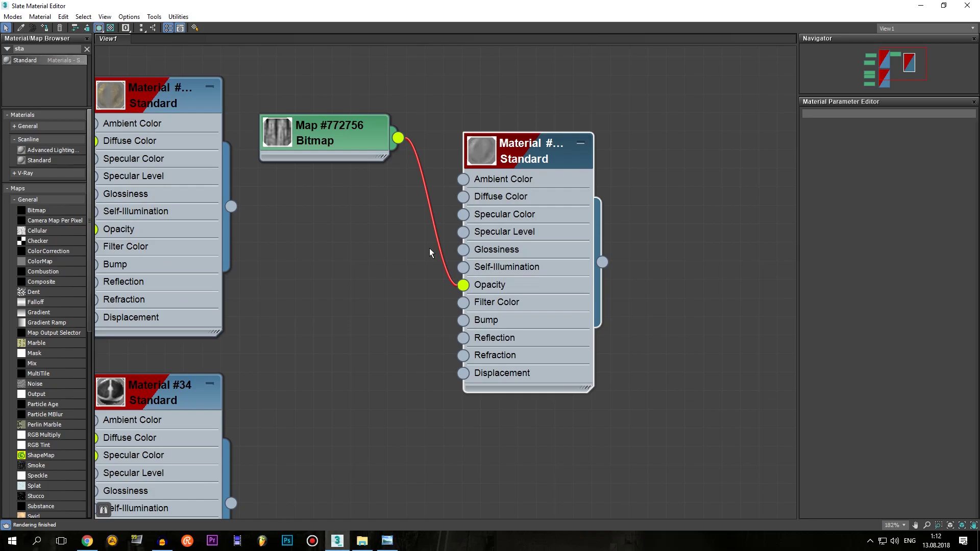
pyautogui.scroll(-1, 430, 248)
pyautogui.scroll(-2, 430, 248)
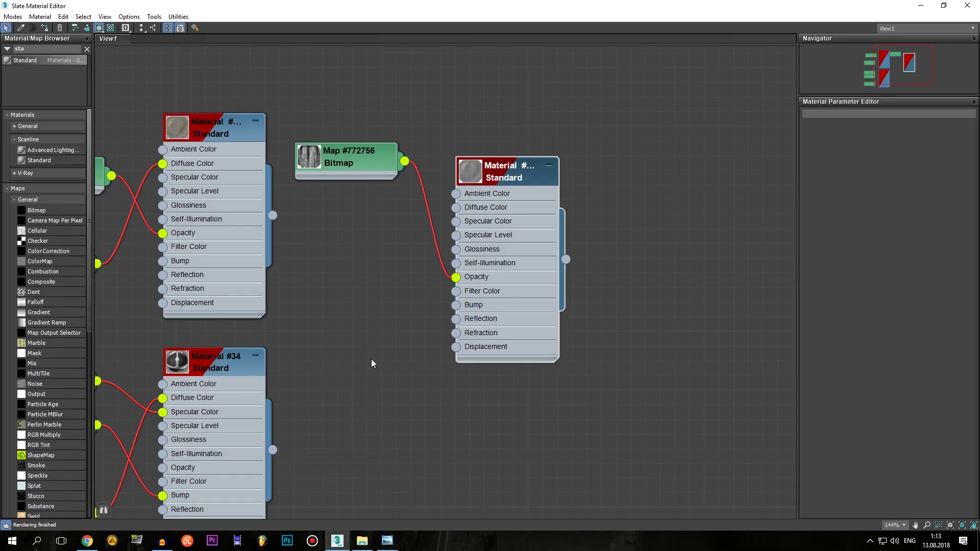
pyautogui.doubleClick(393, 5)
pyautogui.write('w')
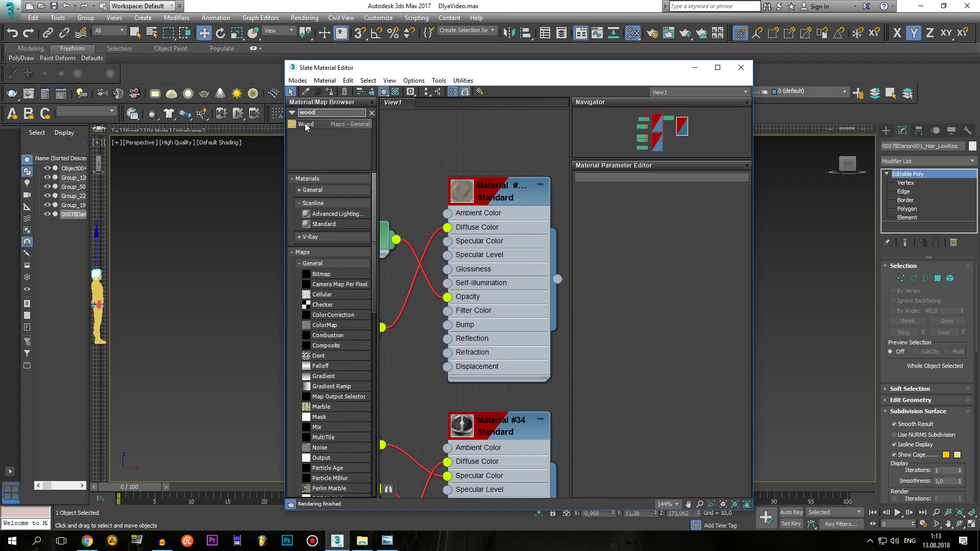
# Add a Wood map feeding the hair material's Diffuse Color
pyautogui.write('ood')
pyautogui.moveTo(547, 207)
pyautogui.mouseDown(button='middle')
pyautogui.moveTo(389, 236)
pyautogui.moveTo(773, 247)
pyautogui.mouseUp(button='middle')
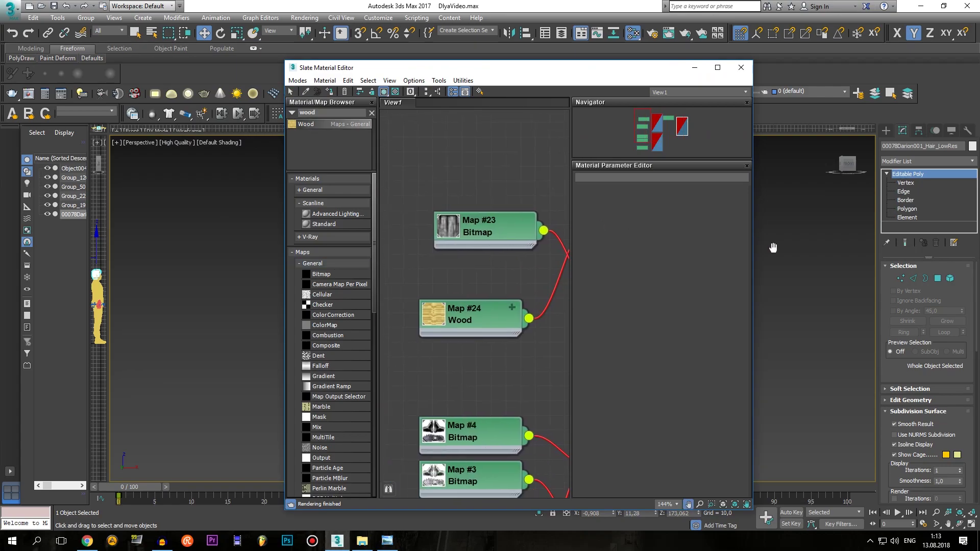
pyautogui.scroll(-3, 487, 323)
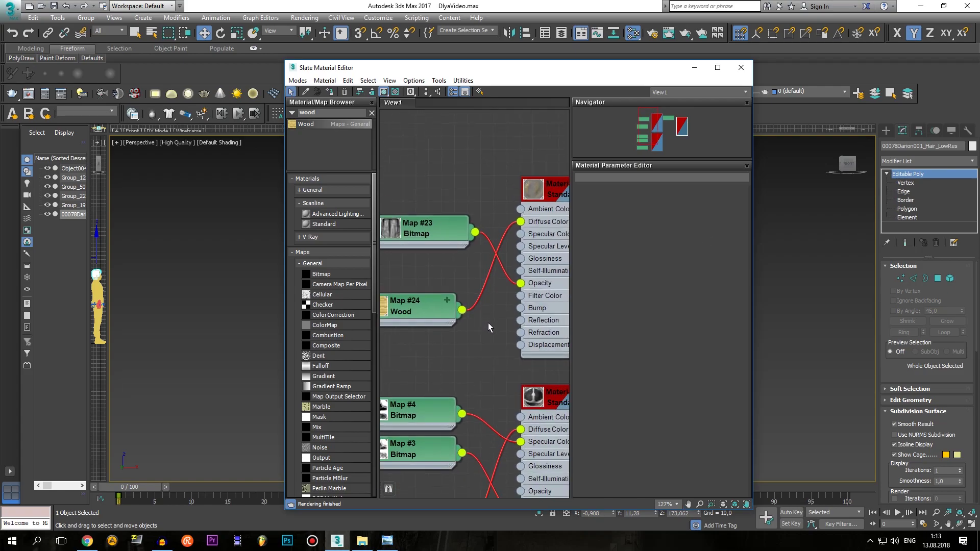
pyautogui.scroll(-3, 513, 343)
pyautogui.moveTo(427, 215); pyautogui.dragTo(522, 321)
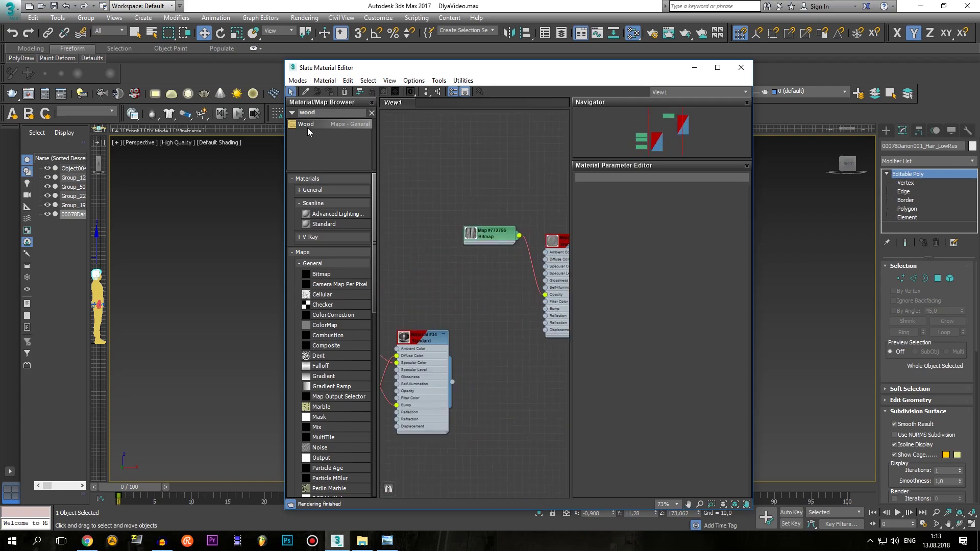
pyautogui.moveTo(307, 128)
pyautogui.mouseDown()
pyautogui.moveTo(475, 255)
pyautogui.moveTo(508, 227)
pyautogui.mouseUp()
pyautogui.scroll(2, 505, 291)
pyautogui.scroll(1, 496, 279)
pyautogui.scroll(1, 497, 279)
pyautogui.scroll(1, 496, 279)
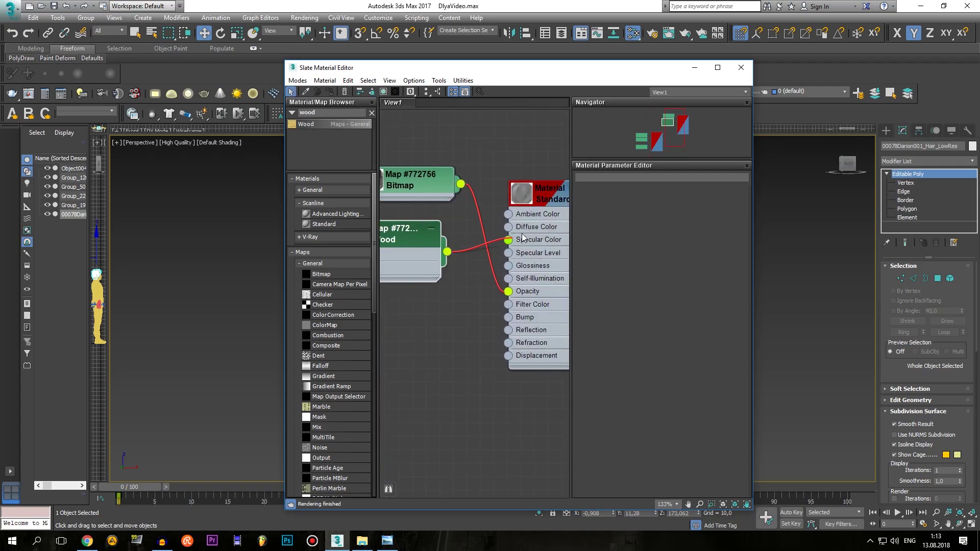
pyautogui.click(696, 72)
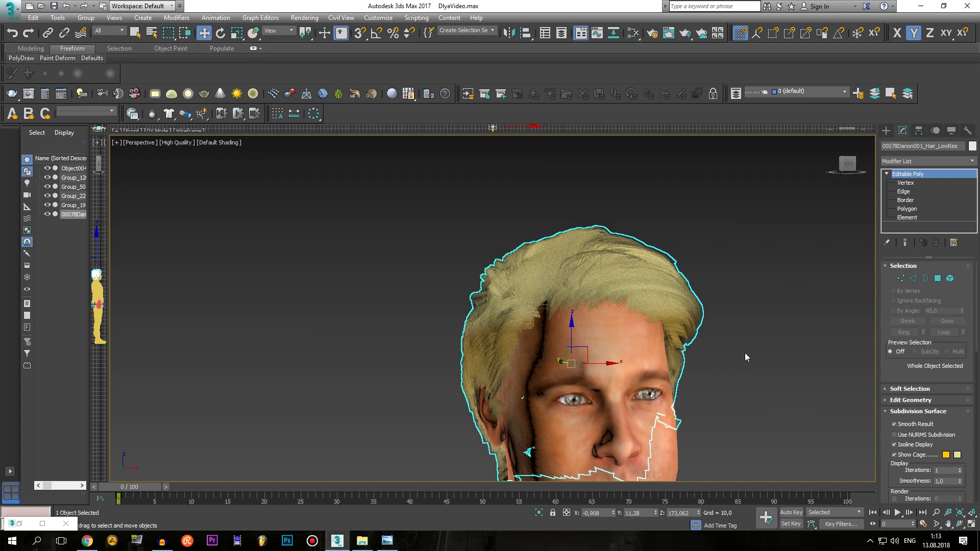
# In Element mode, pick the hair strip above the ear and shift it slightly down
pyautogui.keyDown('alt'); pyautogui.moveTo(707, 314); pyautogui.dragTo(739, 291, button='middle'); pyautogui.keyUp('alt')
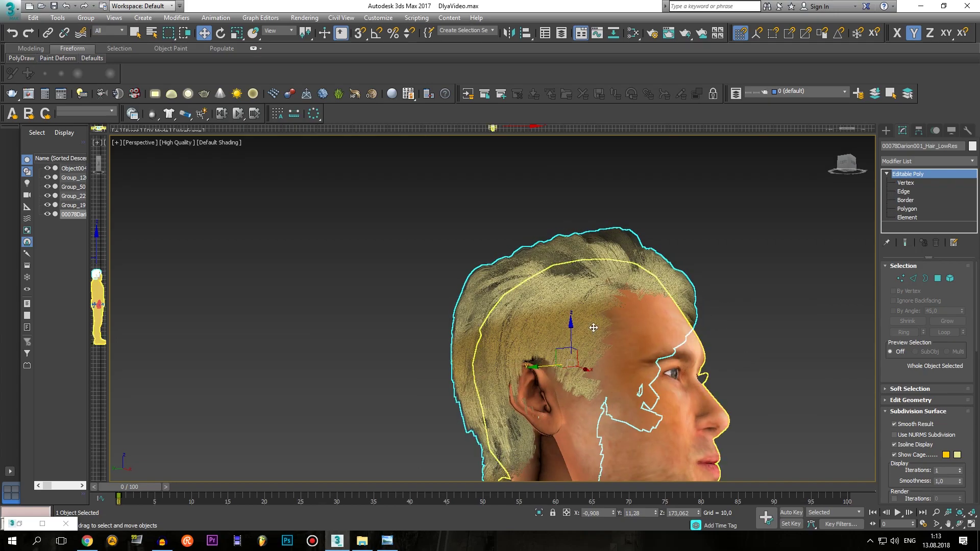
pyautogui.keyDown('alt'); pyautogui.moveTo(629, 280); pyautogui.dragTo(635, 286, button='middle'); pyautogui.keyUp('alt')
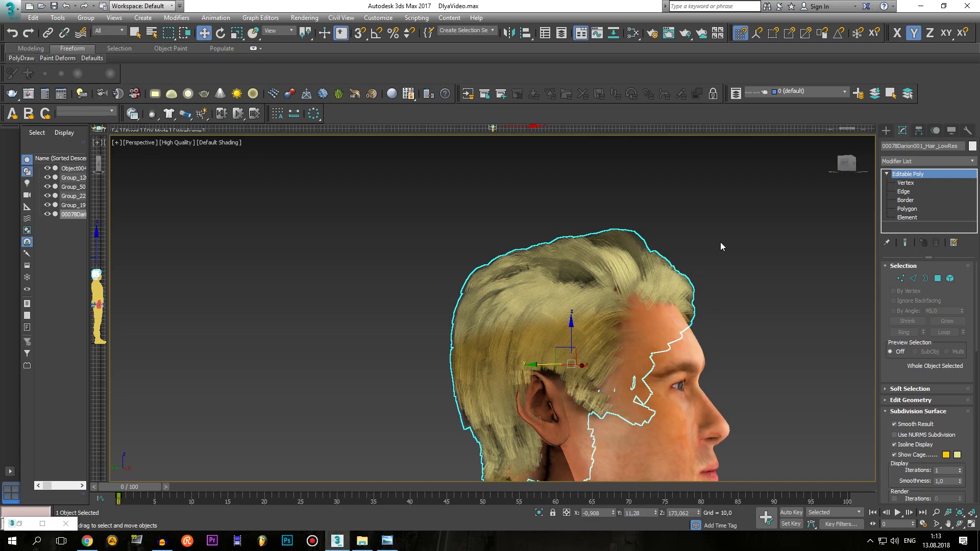
pyautogui.scroll(4, 606, 413)
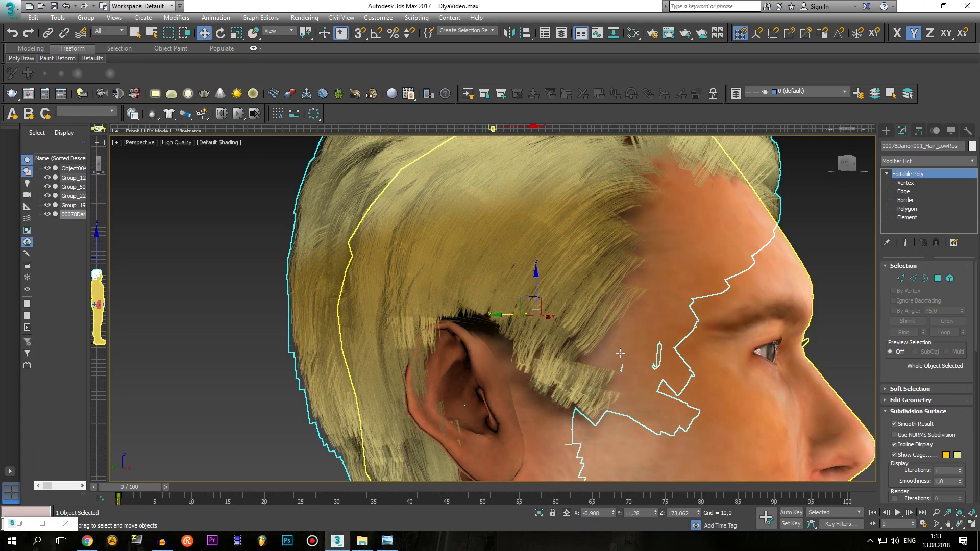
pyautogui.click(904, 218)
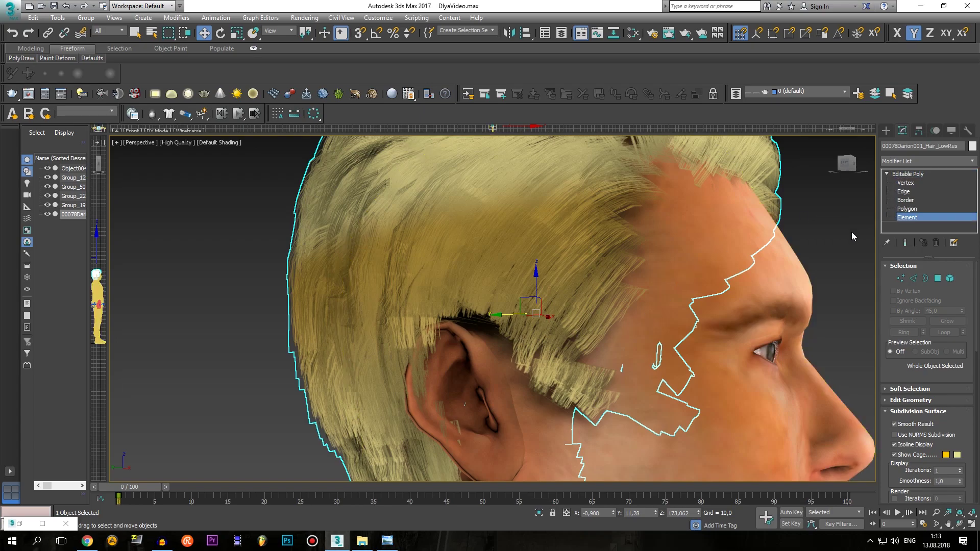
pyautogui.click(591, 324)
pyautogui.moveTo(602, 293); pyautogui.dragTo(609, 322)
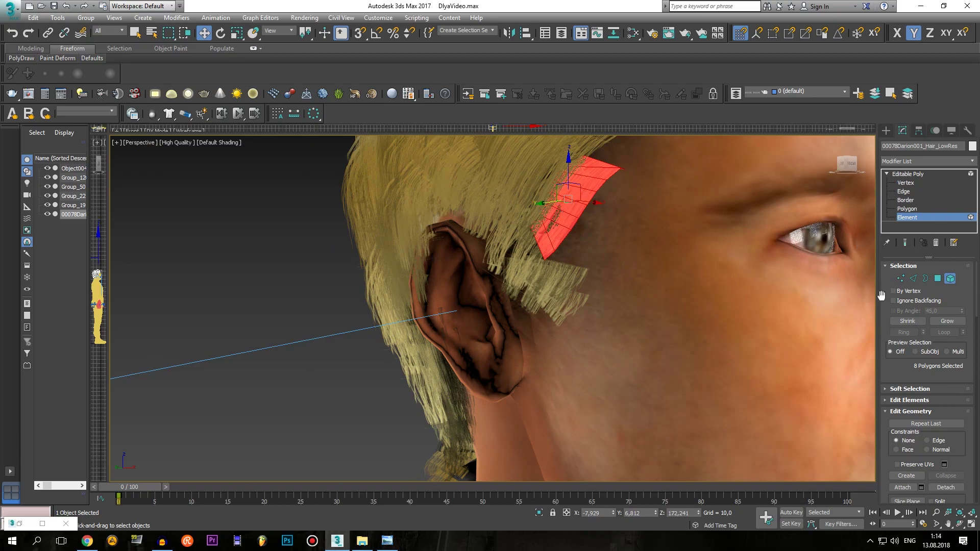
# Detach the strip as Object005, leave Element mode and select the new object
pyautogui.click(944, 488)
pyautogui.click(529, 279)
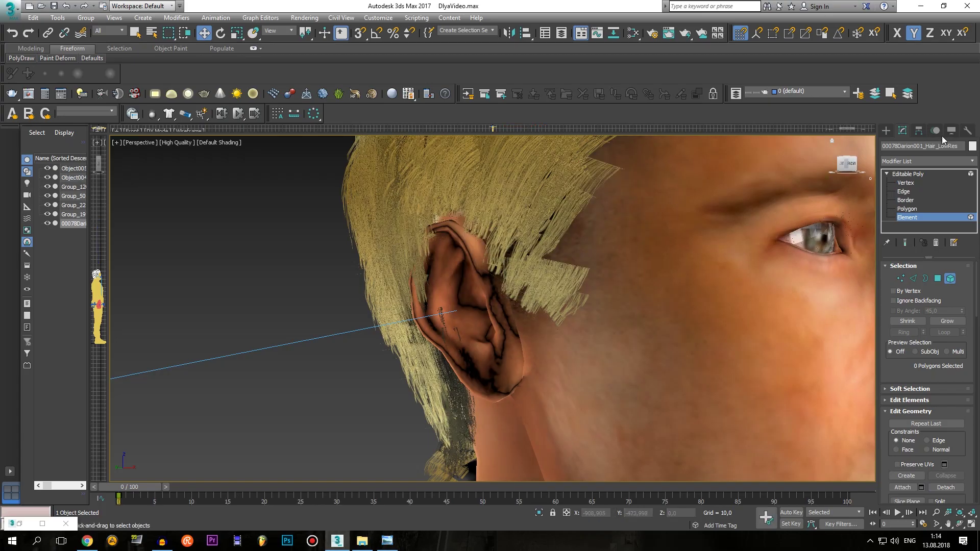
pyautogui.click(917, 176)
pyautogui.click(577, 205)
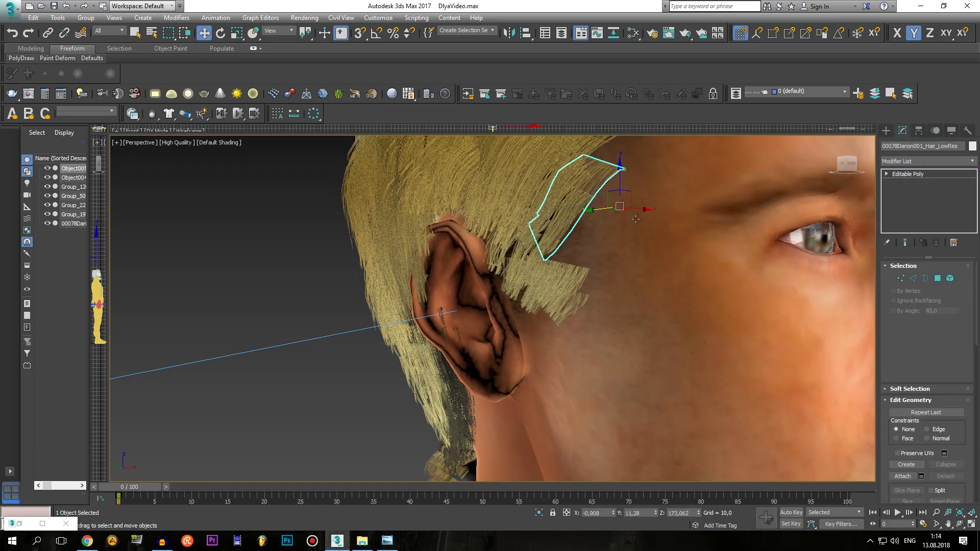
pyautogui.moveTo(577, 204)
pyautogui.keyDown('alt'); pyautogui.mouseDown(button='middle')
pyautogui.moveTo(688, 222)
pyautogui.moveTo(674, 266)
pyautogui.mouseUp(button='middle'); pyautogui.keyUp('alt')
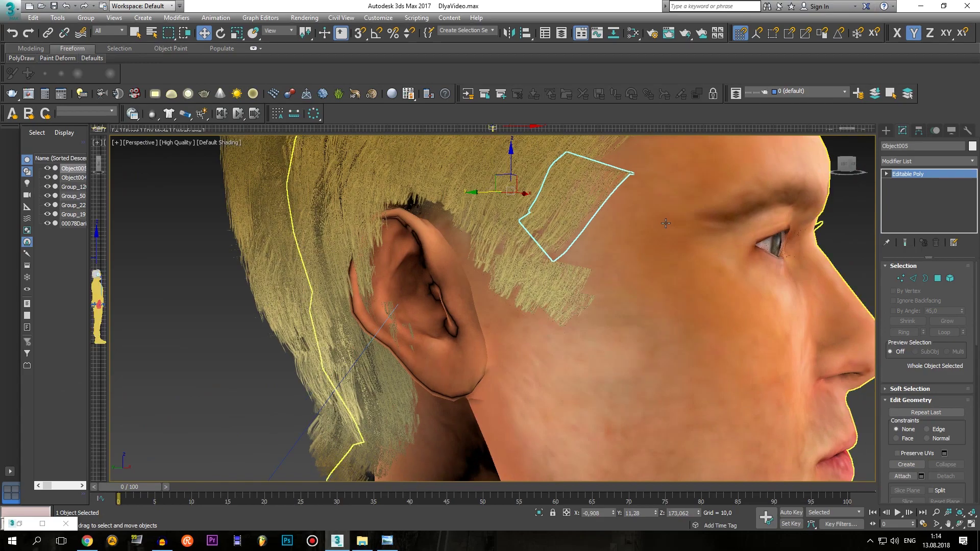
# Duplicate the current object and slide temple hair patch Object005 along its Y axis
pyautogui.hotkey('ctrl', 'v')
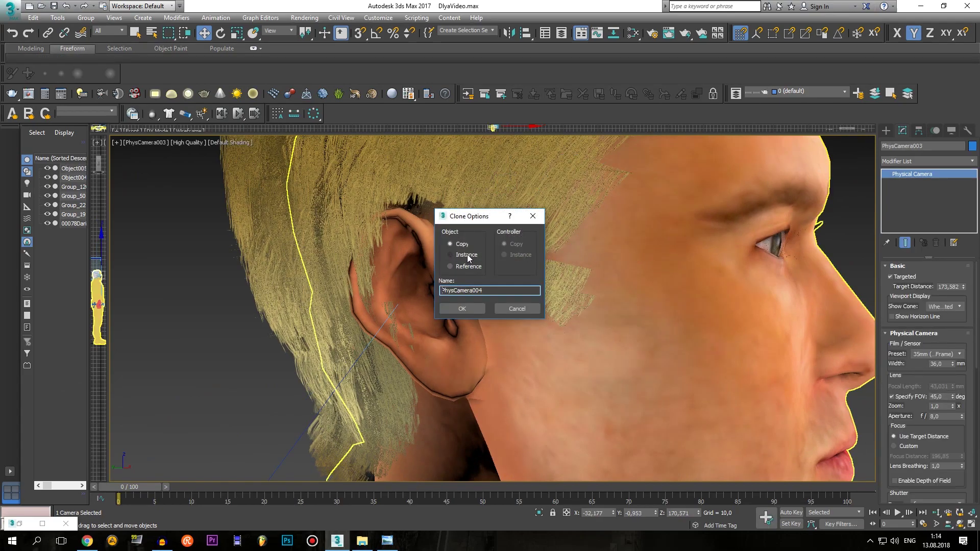
pyautogui.click(462, 308)
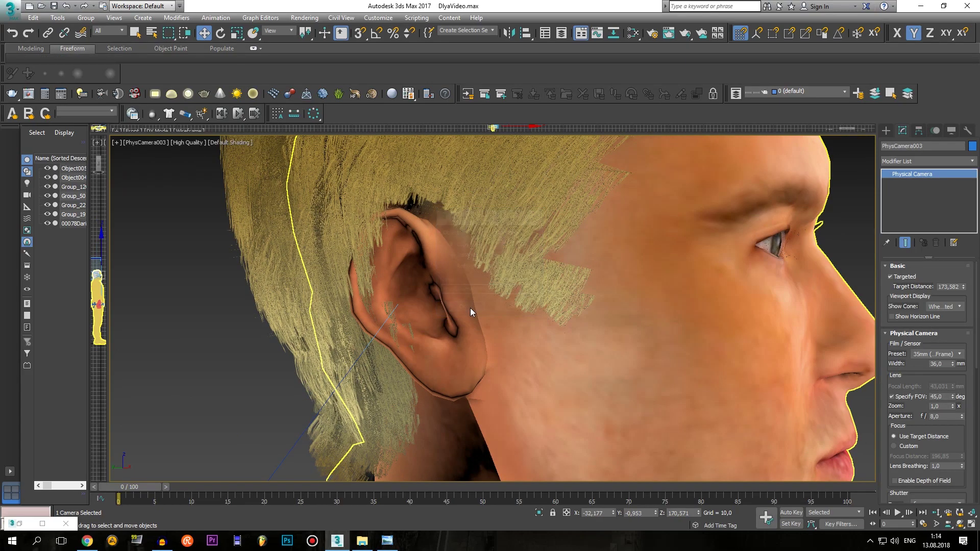
pyautogui.click(578, 204)
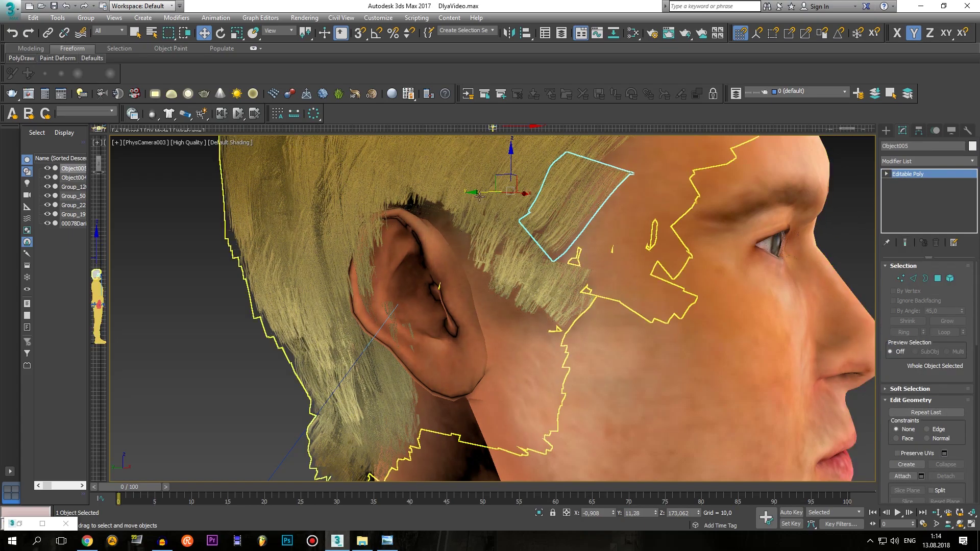
pyautogui.moveTo(485, 192)
pyautogui.mouseDown()
pyautogui.moveTo(503, 213)
pyautogui.moveTo(551, 227)
pyautogui.mouseUp()
pyautogui.press('F7')
pyautogui.press('F6')
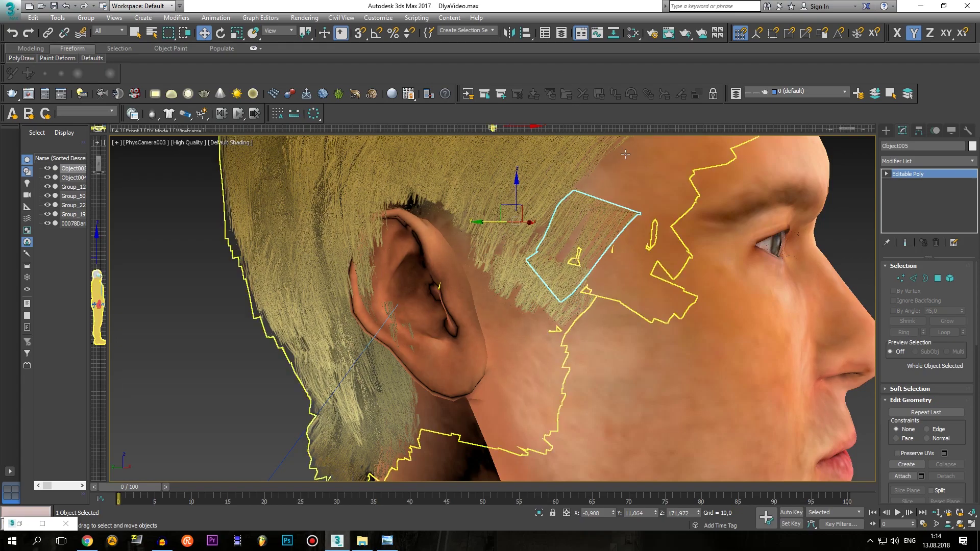
# Clone the patch as Object006 and raise it just above the original at the temple
pyautogui.hotkey('ctrl', 'v')
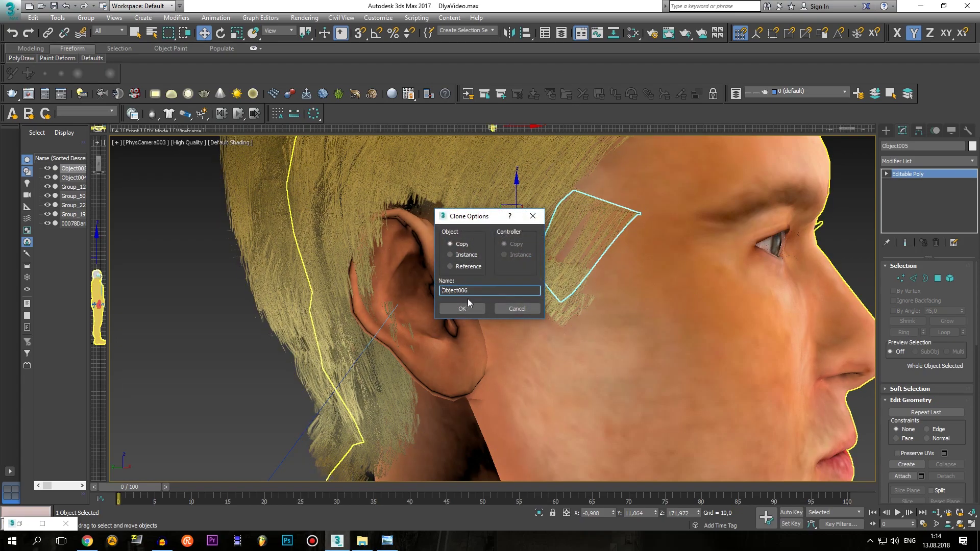
pyautogui.click(463, 307)
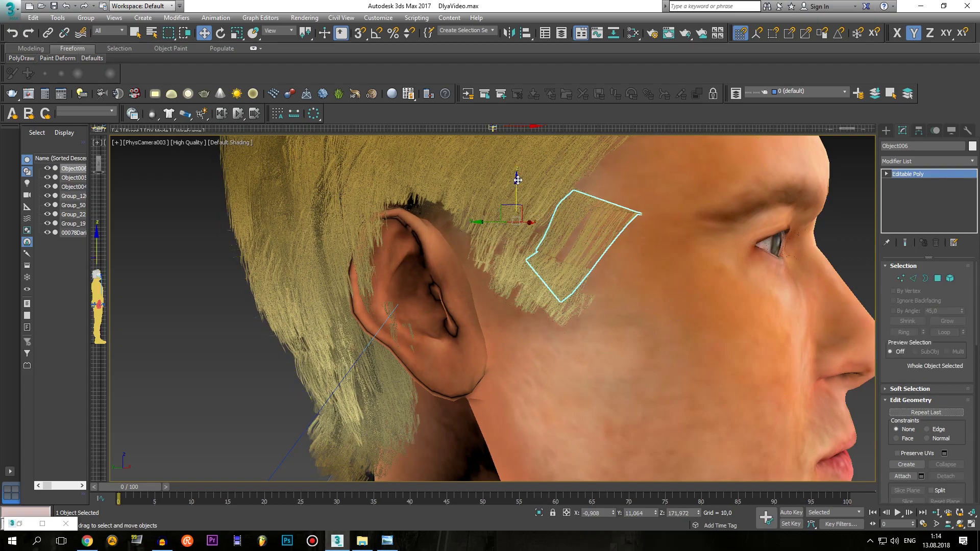
pyautogui.moveTo(518, 180); pyautogui.dragTo(518, 151)
pyautogui.moveTo(485, 193); pyautogui.dragTo(498, 195)
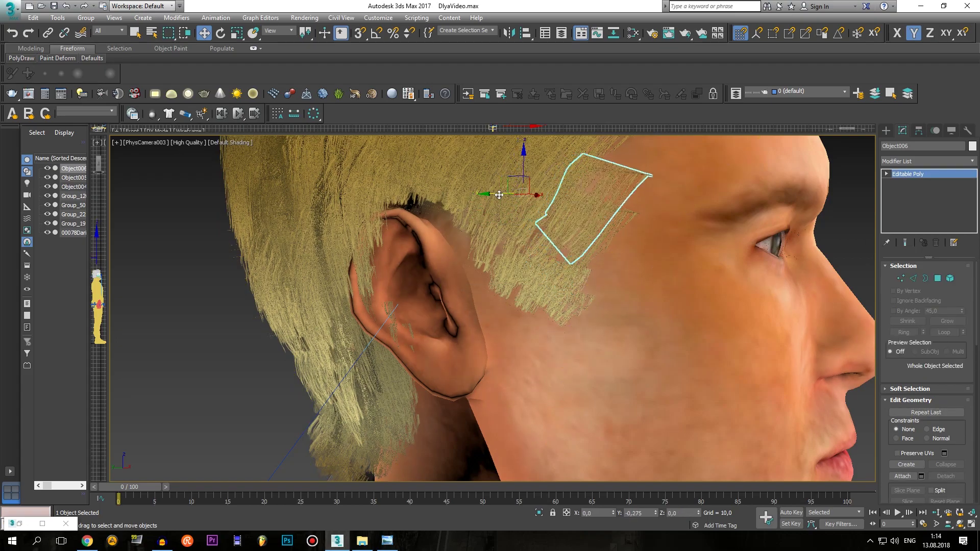
pyautogui.moveTo(623, 208)
pyautogui.mouseDown(button='middle')
pyautogui.moveTo(551, 271)
pyautogui.moveTo(510, 279)
pyautogui.mouseUp(button='middle')
pyautogui.click(155, 143)
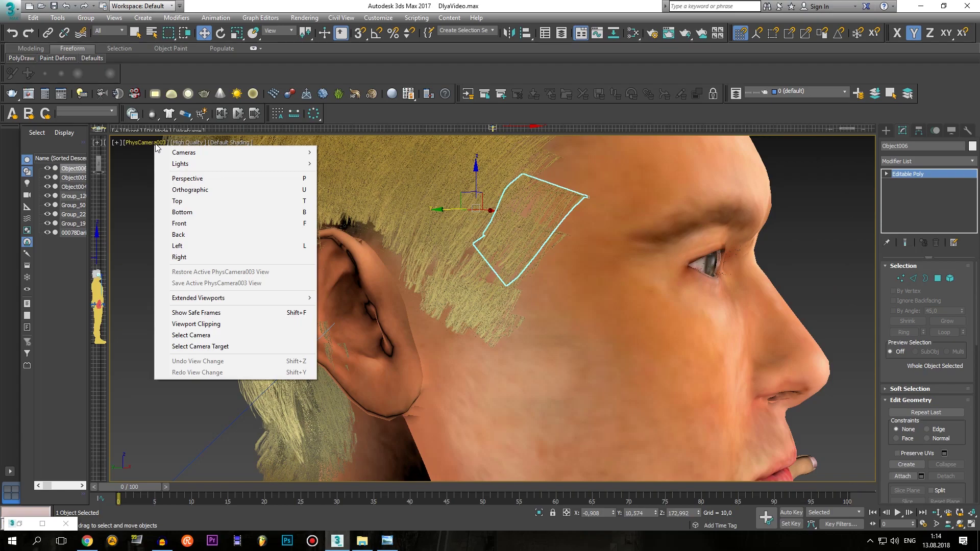
# Restore the Perspective view, delete the four cameras beside the head, and frame the head
pyautogui.click(196, 185)
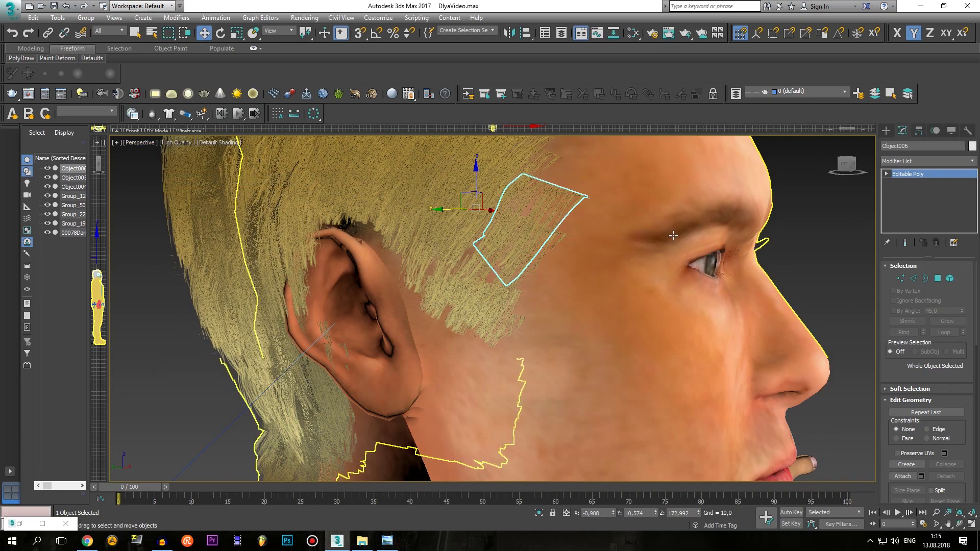
pyautogui.scroll(2, 597, 244)
pyautogui.scroll(3, 597, 243)
pyautogui.scroll(3, 597, 244)
pyautogui.scroll(1, 597, 243)
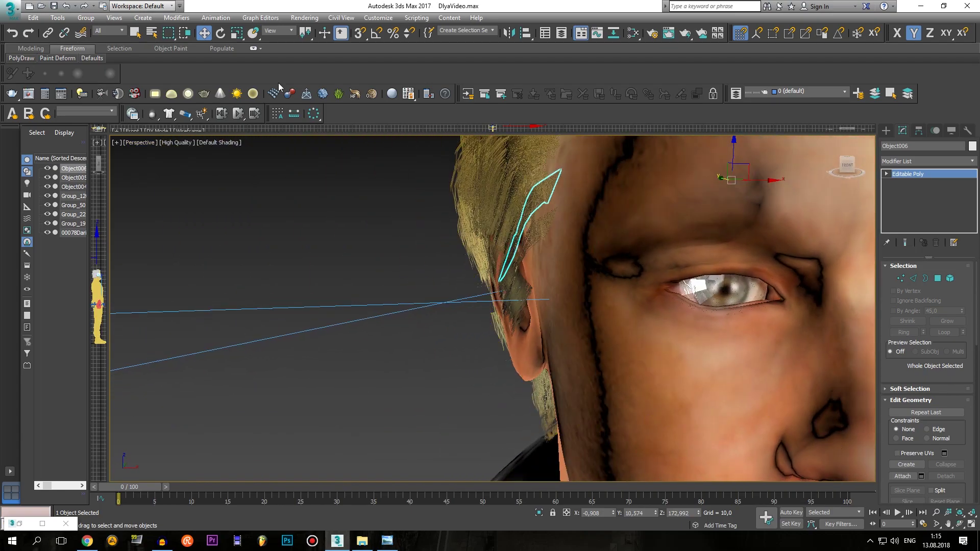
pyautogui.click(220, 33)
pyautogui.scroll(-5, 238, 293)
pyautogui.scroll(-1, 238, 292)
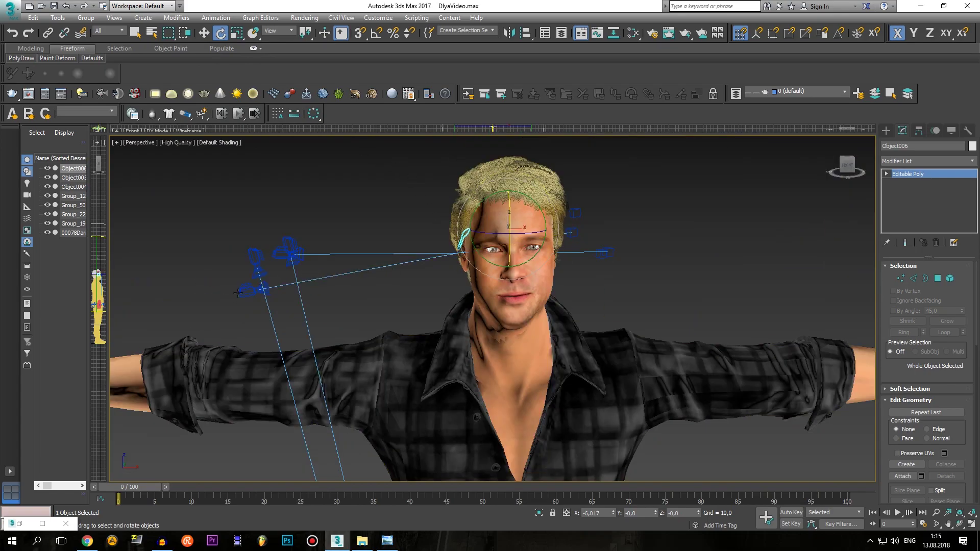
pyautogui.moveTo(320, 302); pyautogui.dragTo(323, 304)
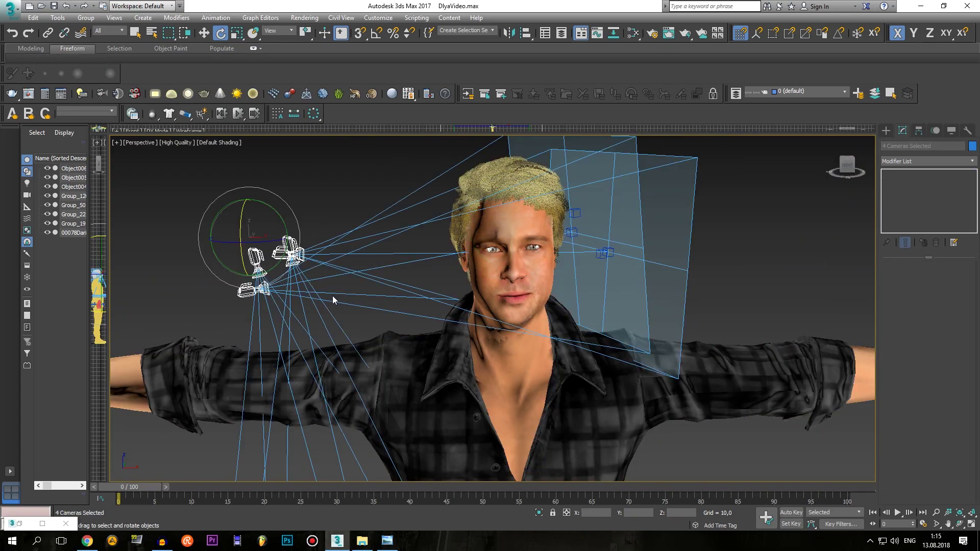
pyautogui.press('Delete')
pyautogui.click(467, 278)
pyautogui.press('z')
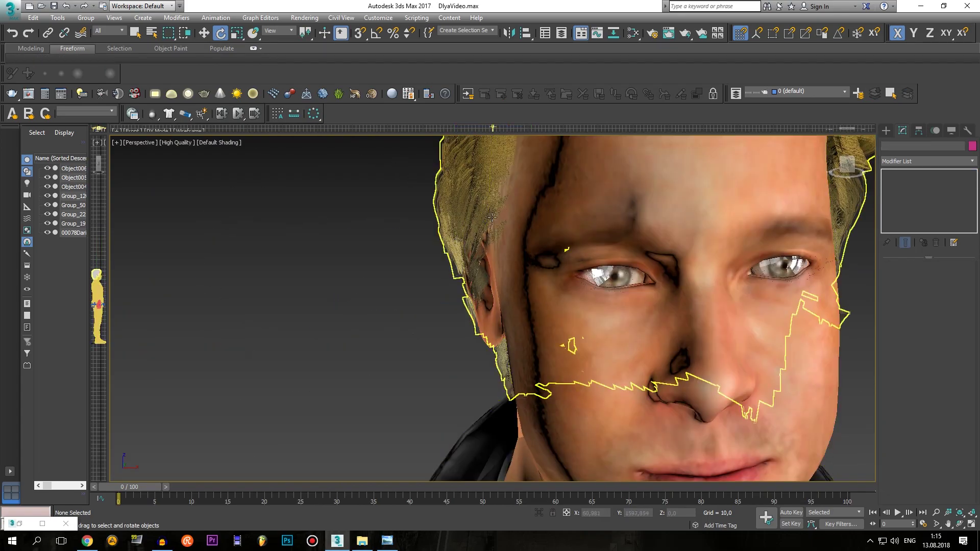
# Center the temple hair strand's pivot on the object using Affect Pivot Only
pyautogui.click(491, 217)
pyautogui.keyDown('alt'); pyautogui.moveTo(491, 217); pyautogui.dragTo(561, 219, button='middle'); pyautogui.keyUp('alt')
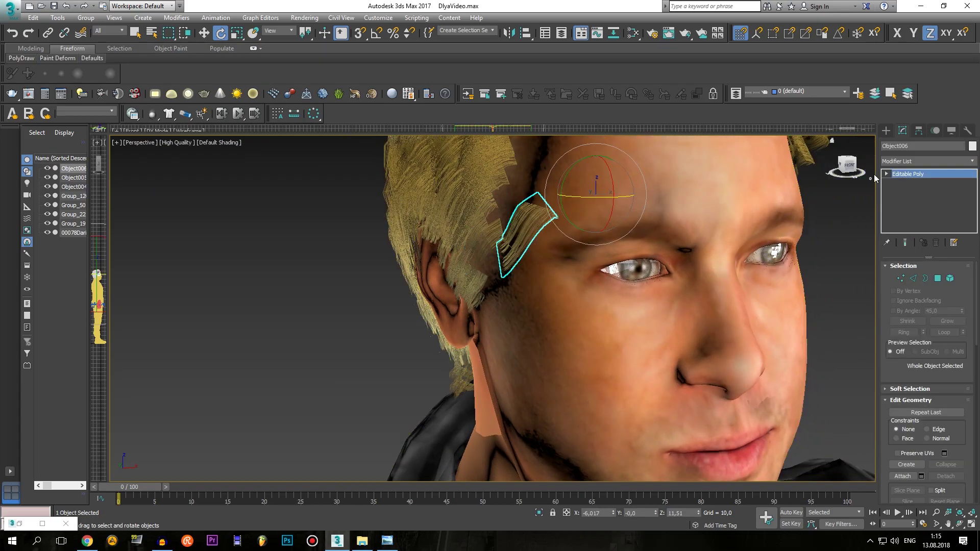
pyautogui.click(919, 133)
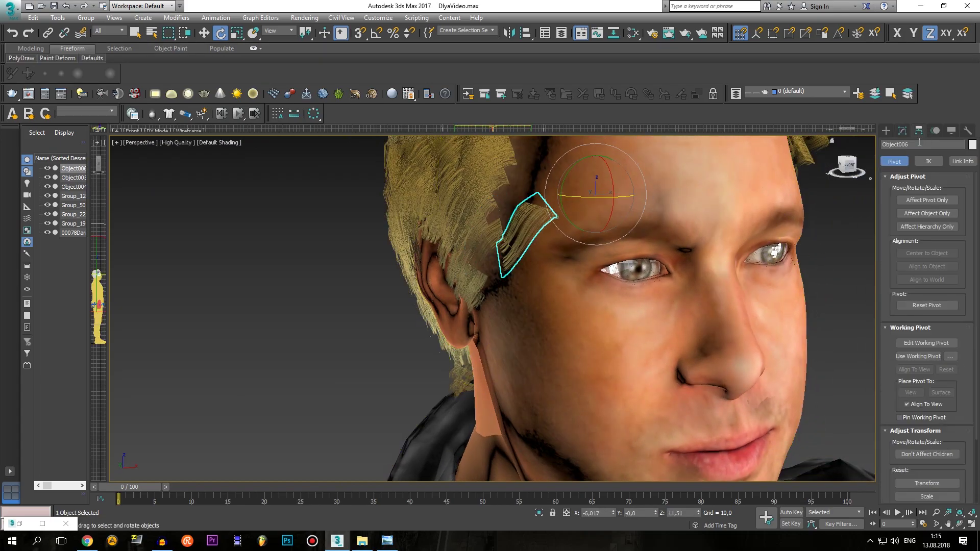
pyautogui.click(919, 200)
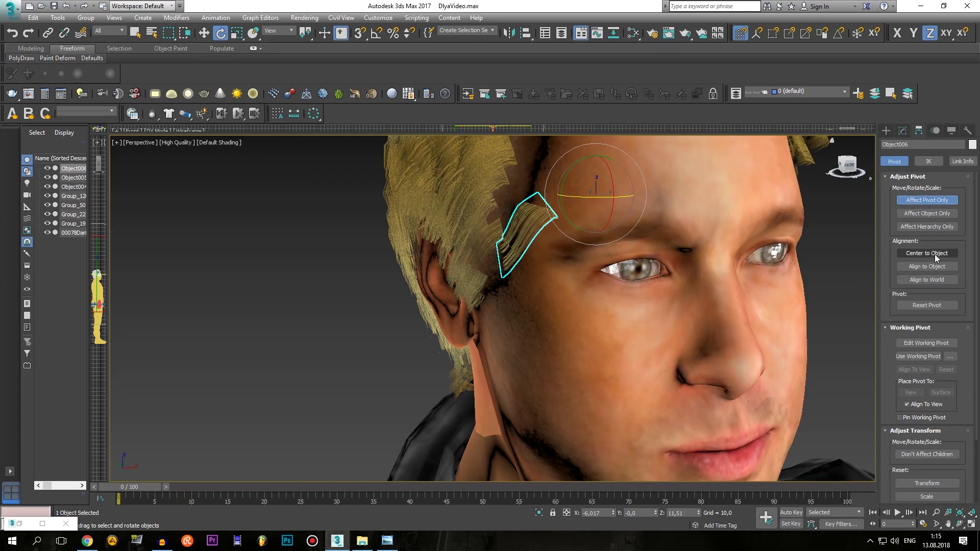
pyautogui.click(935, 254)
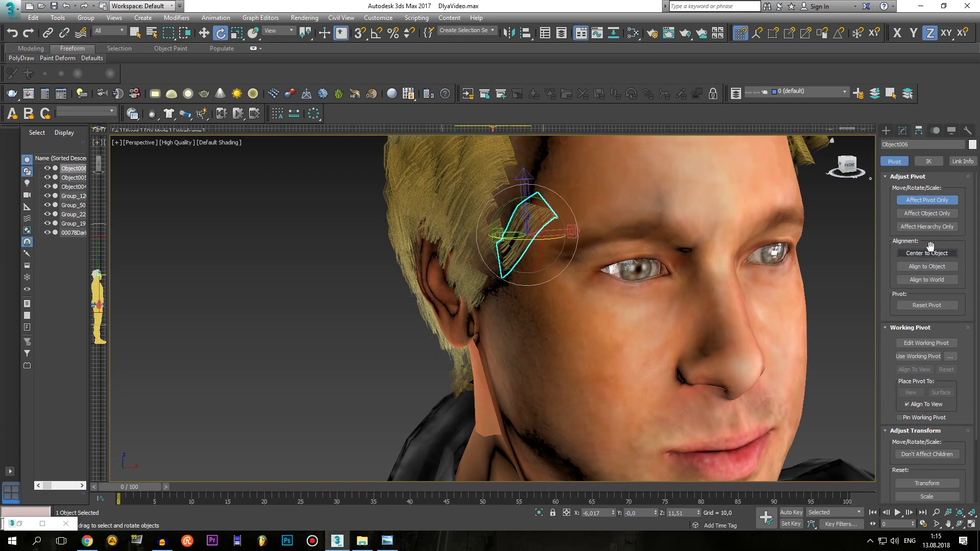
pyautogui.click(912, 200)
# Rotate the strand around two axes to fit the temple, then shift it along Y and X
pyautogui.keyDown('alt'); pyautogui.moveTo(561, 255); pyautogui.dragTo(519, 248, button='middle'); pyautogui.keyUp('alt')
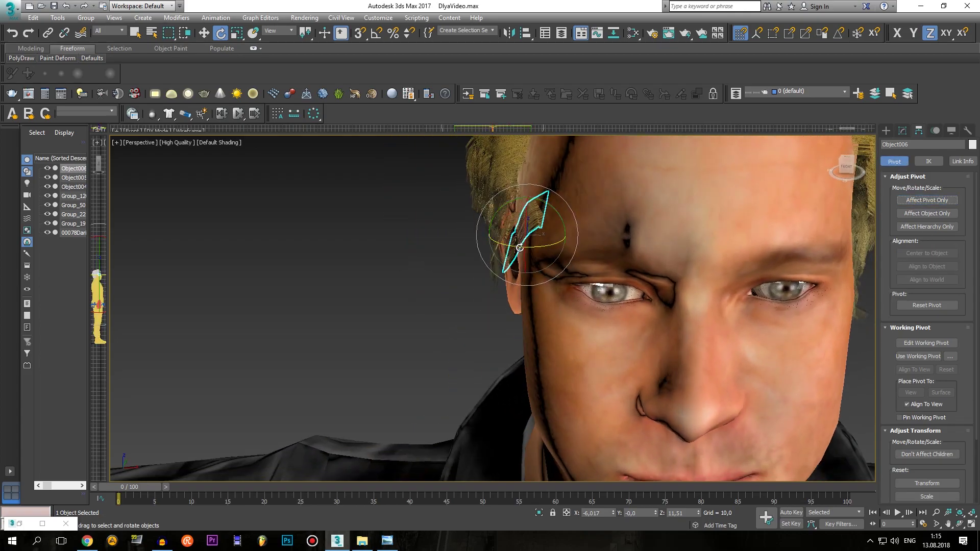
pyautogui.moveTo(519, 248)
pyautogui.mouseDown()
pyautogui.moveTo(518, 205)
pyautogui.moveTo(536, 194)
pyautogui.mouseUp()
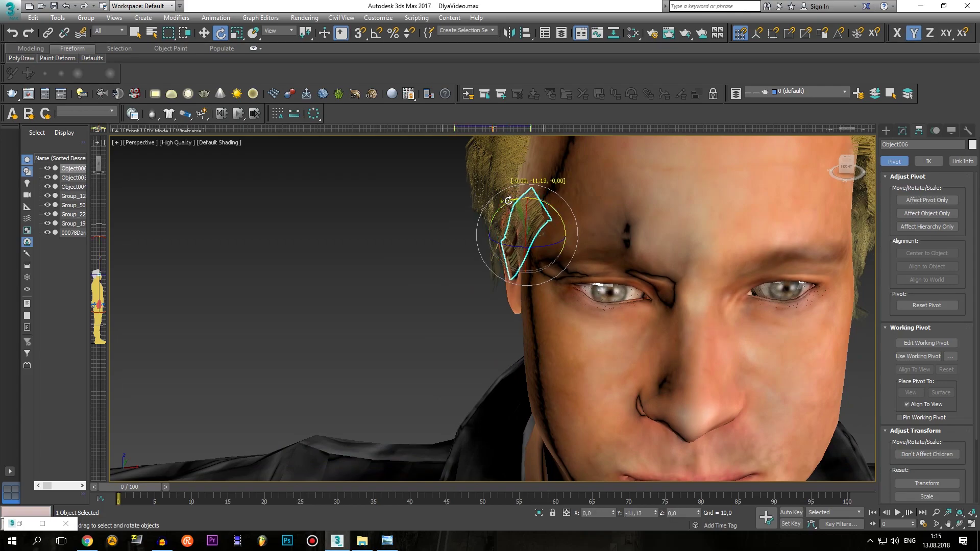
pyautogui.keyDown('alt'); pyautogui.moveTo(536, 194); pyautogui.dragTo(585, 186, button='middle'); pyautogui.keyUp('alt')
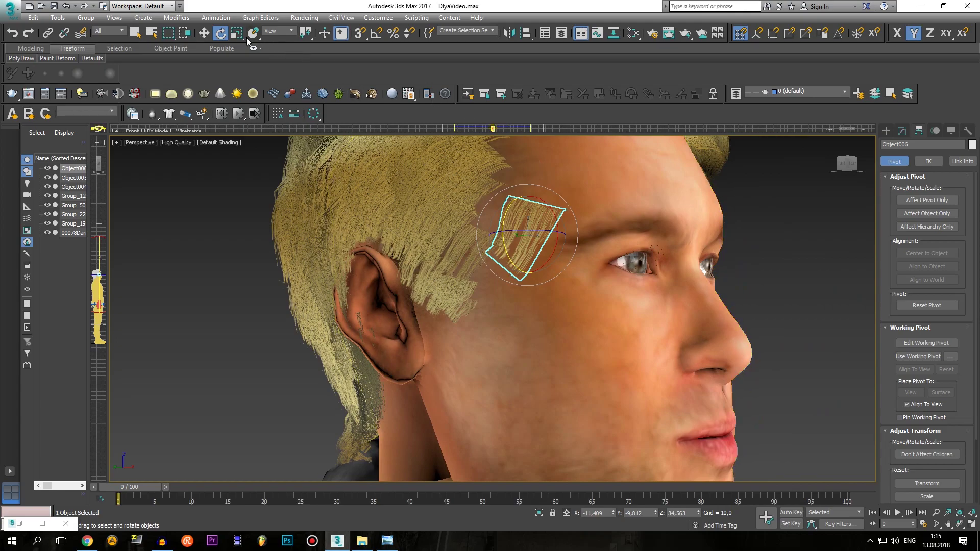
pyautogui.click(205, 33)
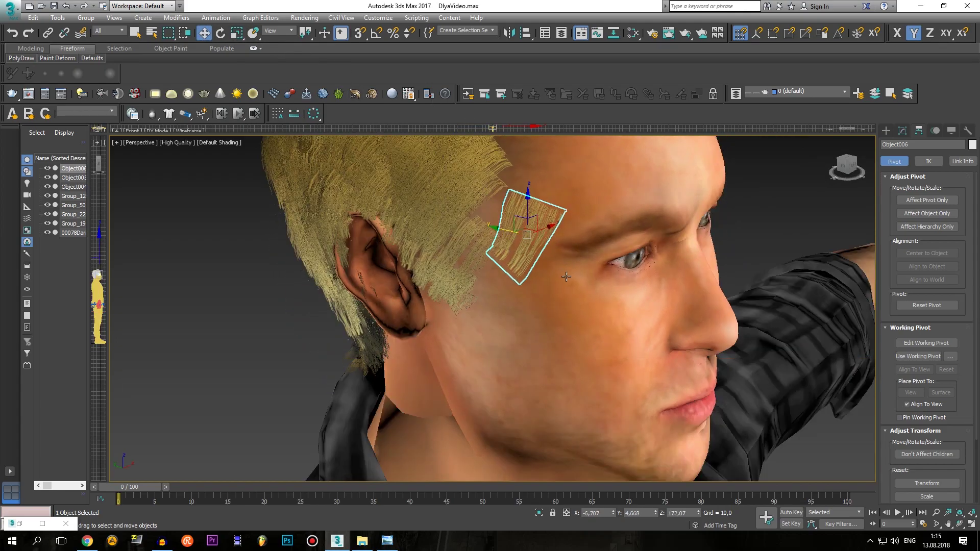
pyautogui.keyDown('alt'); pyautogui.moveTo(564, 241); pyautogui.dragTo(587, 225, button='middle'); pyautogui.keyUp('alt')
pyautogui.moveTo(510, 225); pyautogui.dragTo(590, 223)
pyautogui.keyDown('alt'); pyautogui.moveTo(590, 223); pyautogui.dragTo(534, 219, button='middle'); pyautogui.keyUp('alt')
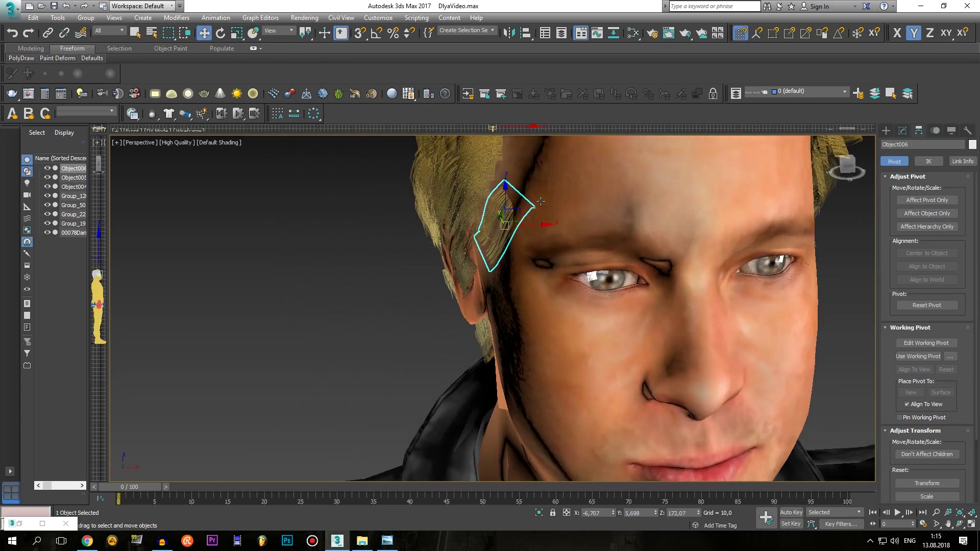
pyautogui.moveTo(534, 221); pyautogui.dragTo(553, 221)
pyautogui.keyDown('alt'); pyautogui.moveTo(552, 221); pyautogui.dragTo(627, 202, button='middle'); pyautogui.keyUp('alt')
# Fine-tune the strand with a slight clockwise turn and small Y/X moves, then deselect it
pyautogui.click(221, 33)
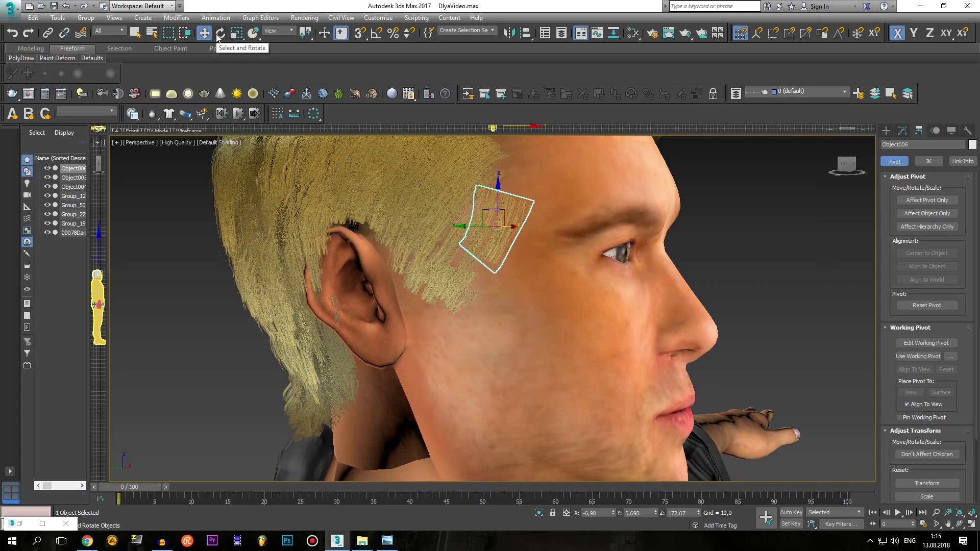
pyautogui.moveTo(525, 247); pyautogui.dragTo(519, 256)
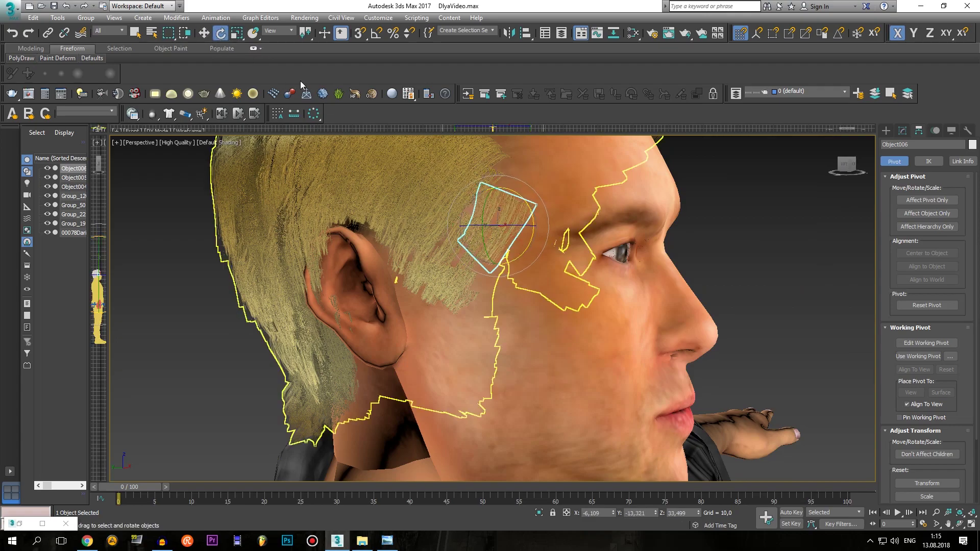
pyautogui.click(203, 33)
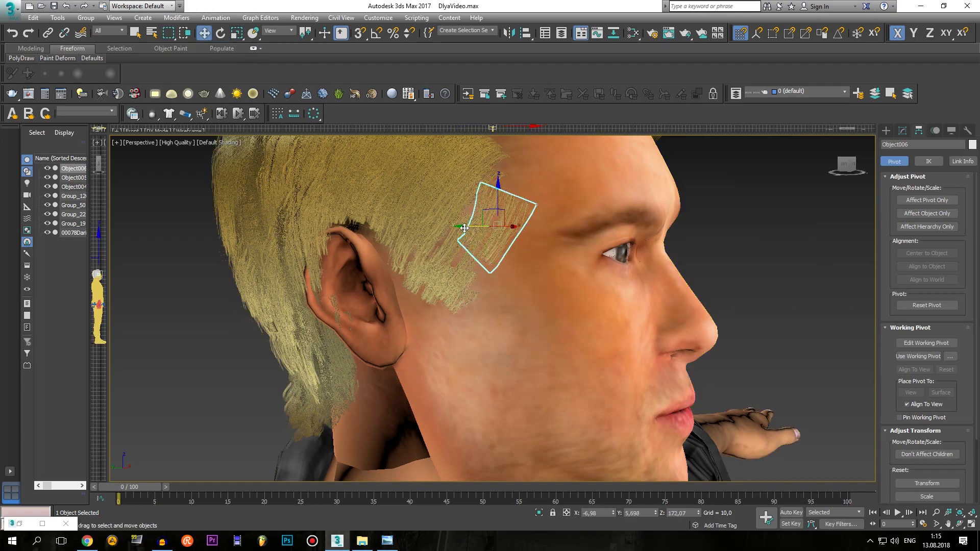
pyautogui.moveTo(464, 228); pyautogui.dragTo(459, 228)
pyautogui.moveTo(459, 228)
pyautogui.keyDown('alt'); pyautogui.mouseDown(button='middle')
pyautogui.moveTo(500, 188)
pyautogui.moveTo(528, 190)
pyautogui.mouseUp(button='middle'); pyautogui.keyUp('alt')
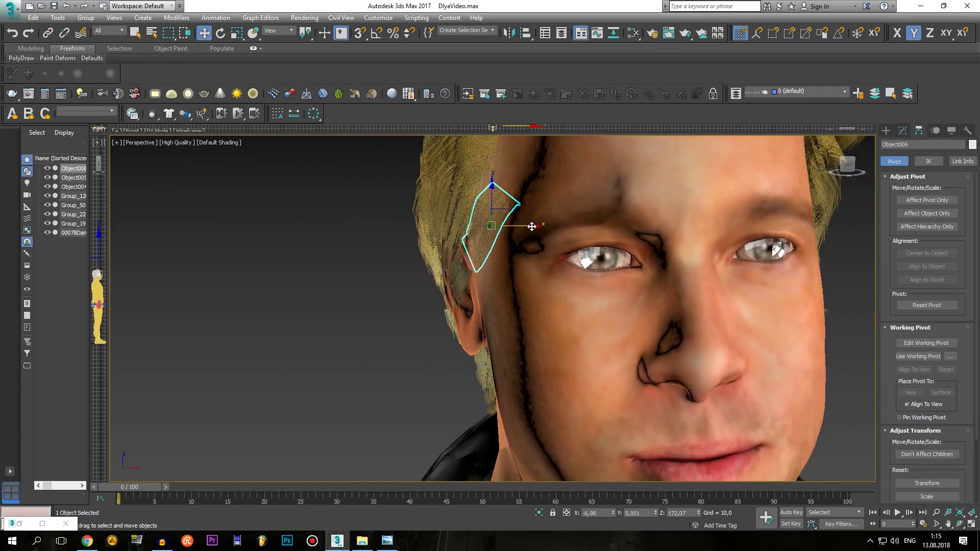
pyautogui.moveTo(528, 225); pyautogui.dragTo(523, 225)
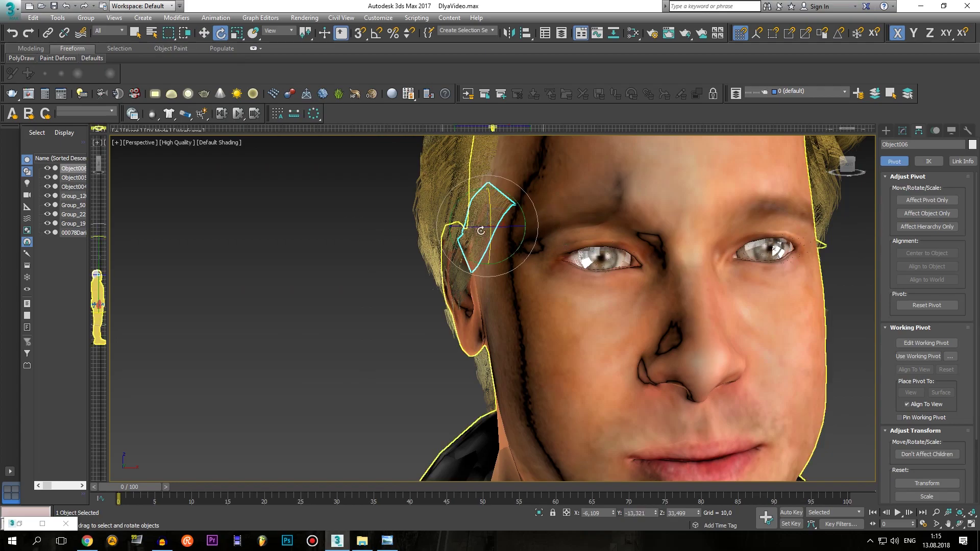
pyautogui.click(400, 263)
pyautogui.scroll(-5, 443, 288)
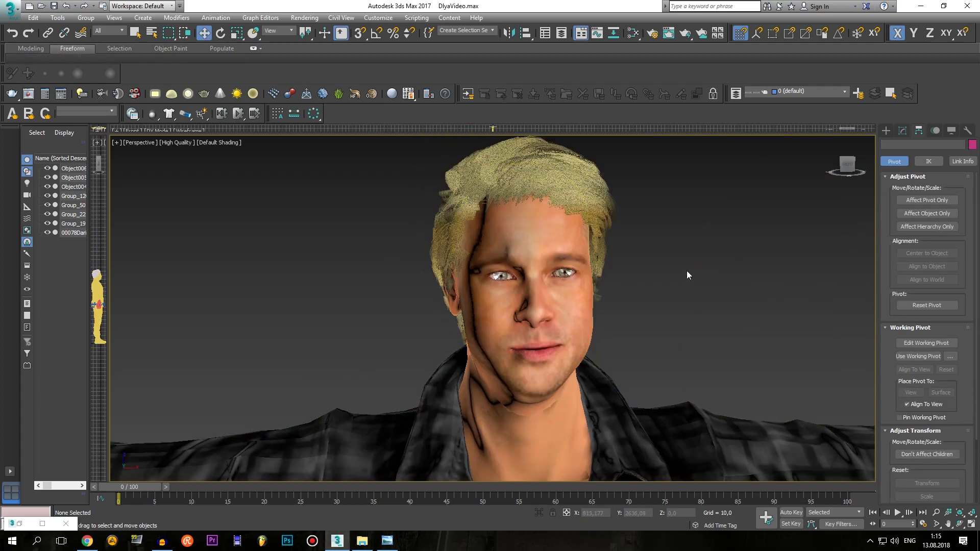
pyautogui.scroll(-3, 687, 271)
pyautogui.scroll(-2, 679, 260)
pyautogui.scroll(-2, 670, 253)
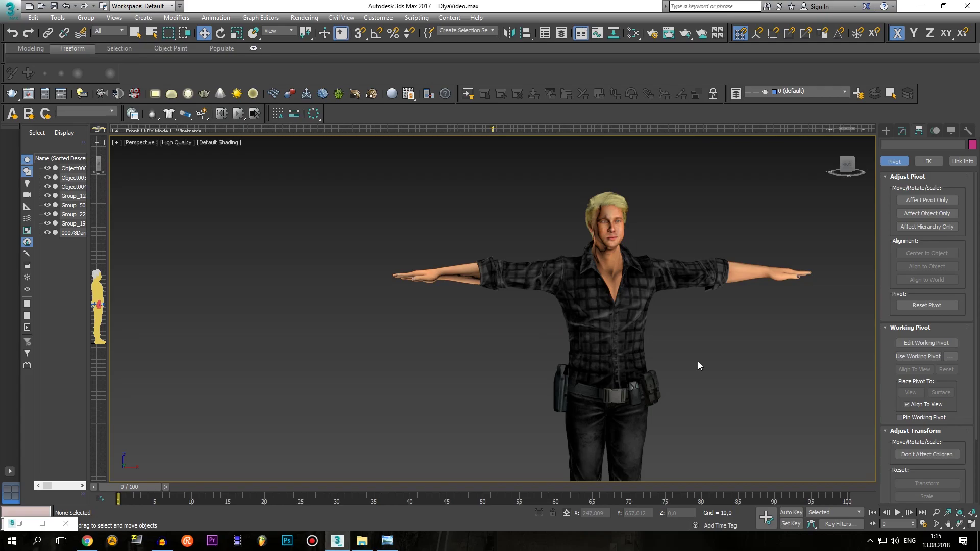
# Attach Object005, the hair object and body mesh Object004 into the temple strand Object006
pyautogui.click(669, 299)
pyautogui.keyDown('alt'); pyautogui.moveTo(665, 225); pyautogui.dragTo(531, 320, button='middle'); pyautogui.keyUp('alt')
pyautogui.scroll(3, 532, 320)
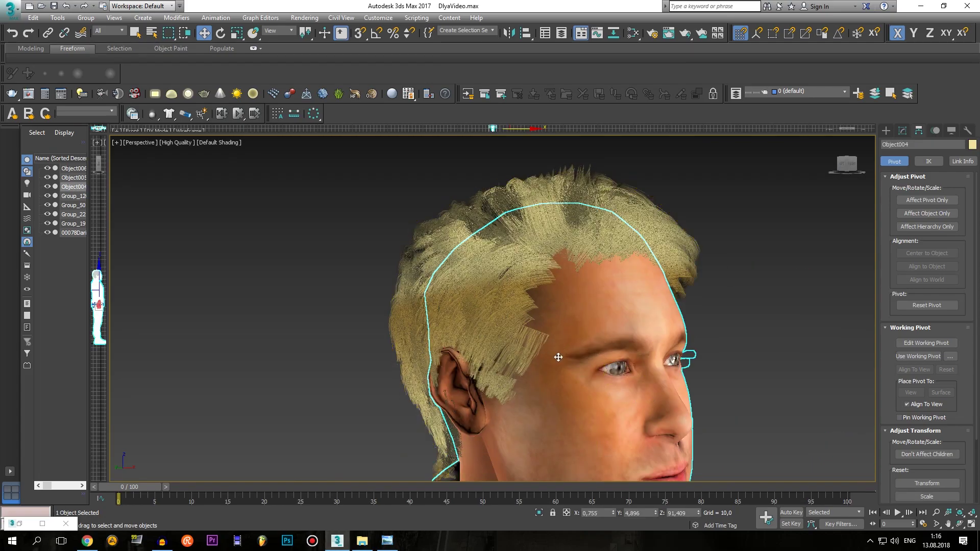
pyautogui.click(539, 355)
pyautogui.keyDown('alt'); pyautogui.moveTo(539, 355); pyautogui.dragTo(591, 358, button='middle'); pyautogui.keyUp('alt')
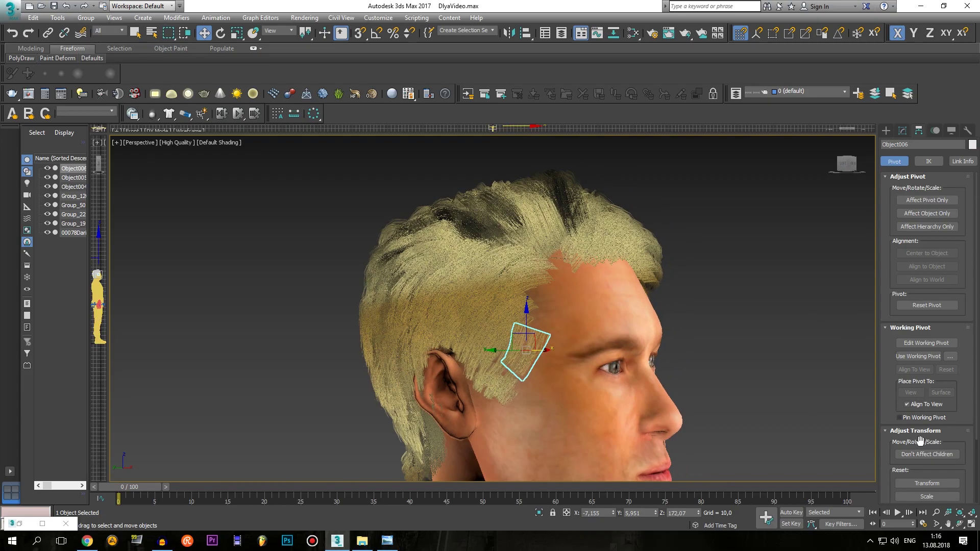
pyautogui.click(903, 131)
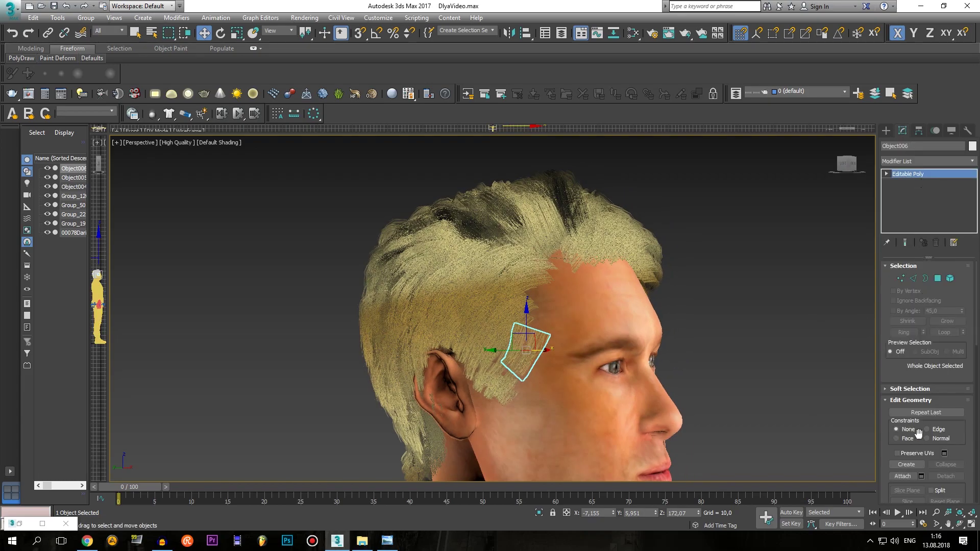
pyautogui.click(902, 476)
pyautogui.click(499, 347)
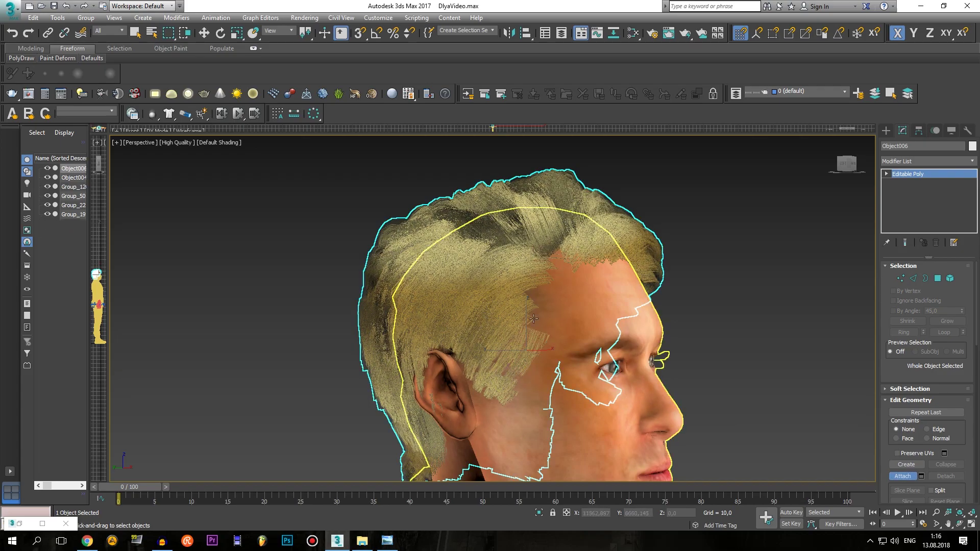
pyautogui.click(602, 371)
pyautogui.click(543, 256)
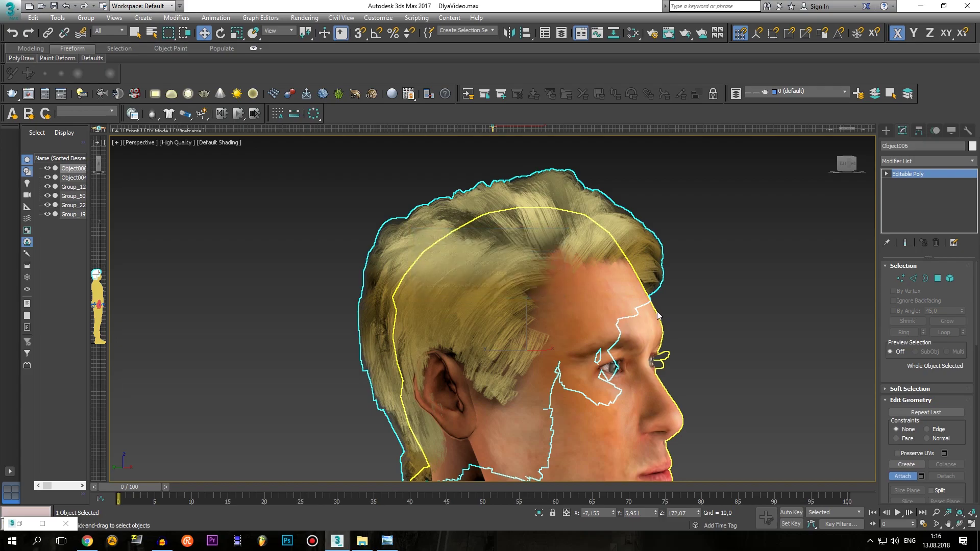
pyautogui.scroll(-5, 770, 373)
pyautogui.scroll(8, 633, 347)
# Attach the pants pieces Group_22 and Group_19 to the character, then turn Attach off
pyautogui.scroll(-5, 633, 347)
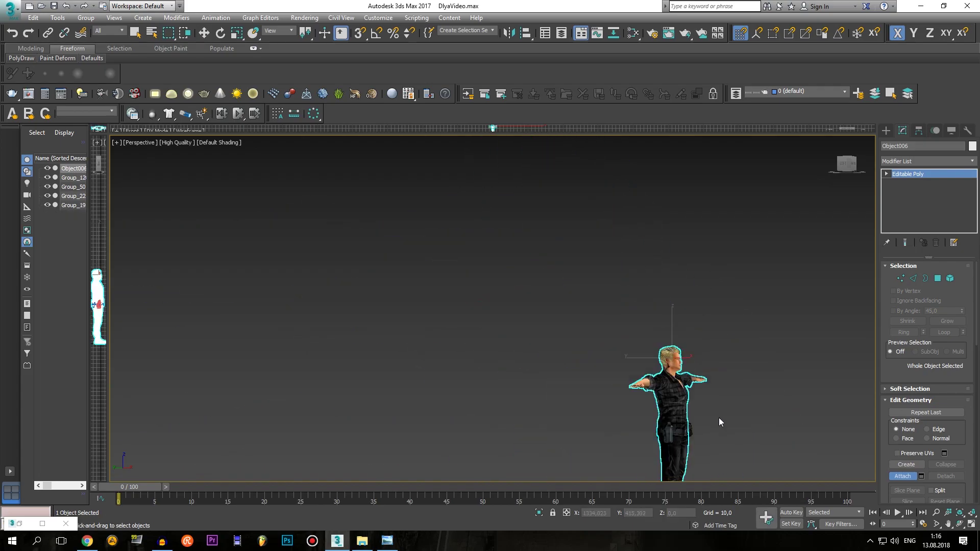
pyautogui.scroll(3, 718, 417)
pyautogui.click(678, 408)
pyautogui.click(543, 256)
pyautogui.scroll(-2, 763, 371)
pyautogui.scroll(1, 718, 402)
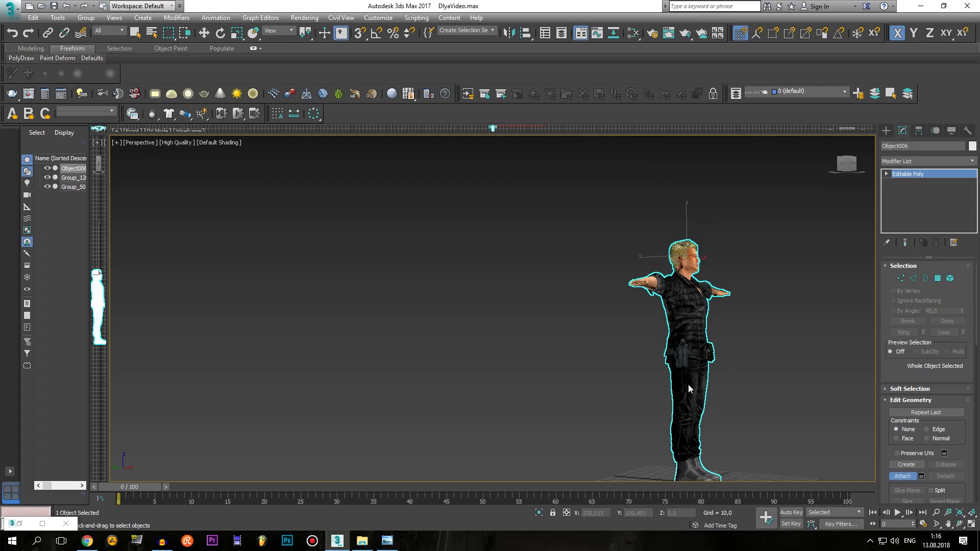
pyautogui.click(908, 476)
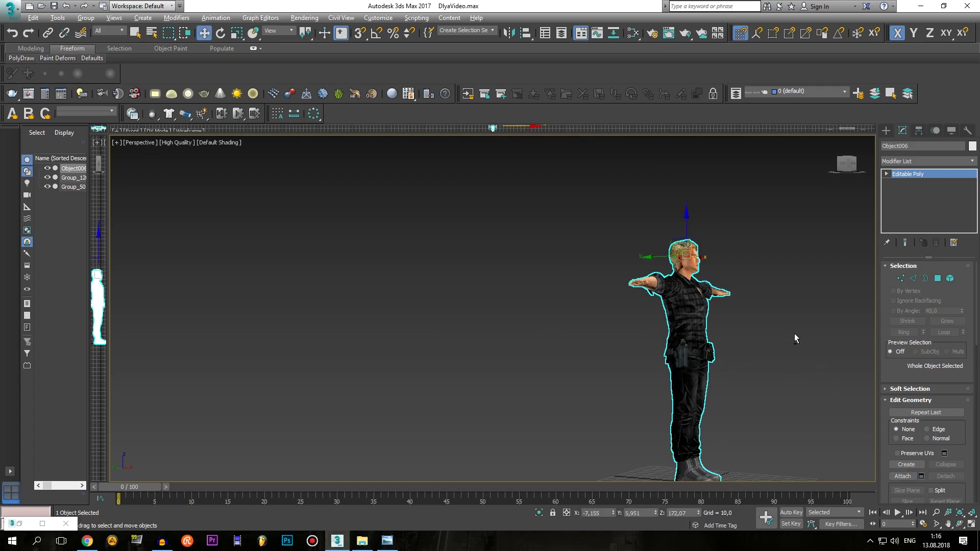
# Switch the viewport display from High Quality to Standard
pyautogui.keyDown('alt'); pyautogui.moveTo(794, 333); pyautogui.dragTo(696, 341, button='middle'); pyautogui.keyUp('alt')
pyautogui.scroll(3, 676, 241)
pyautogui.scroll(4, 676, 241)
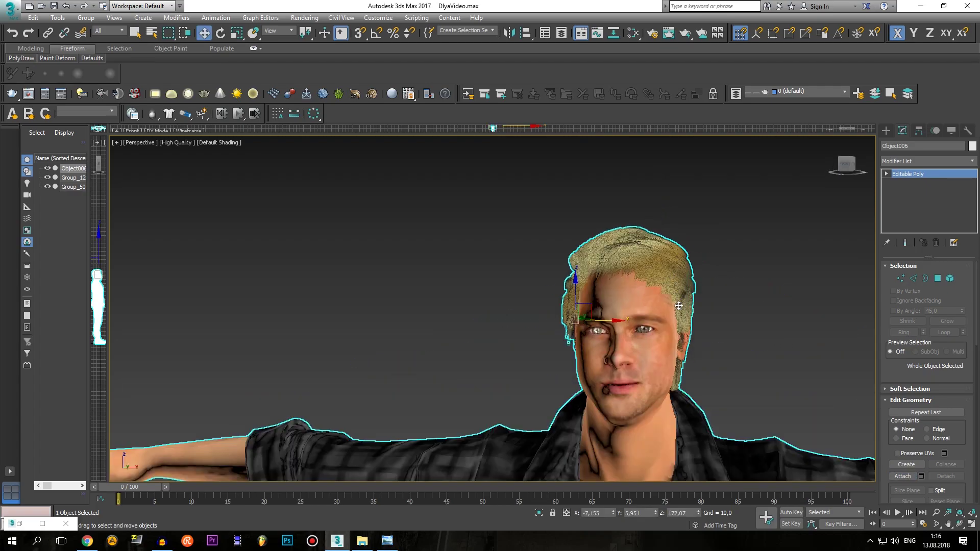
pyautogui.keyDown('alt'); pyautogui.moveTo(675, 240); pyautogui.dragTo(725, 300, button='middle'); pyautogui.keyUp('alt')
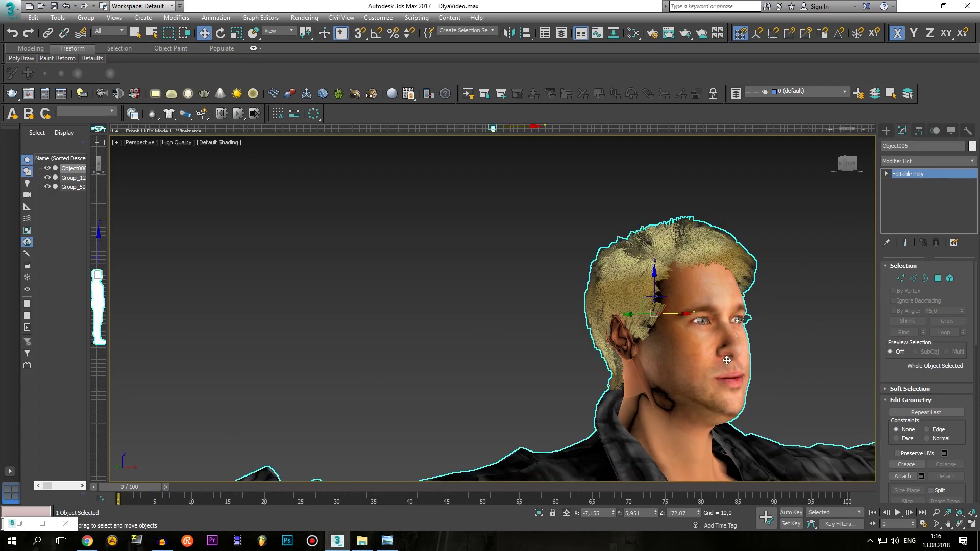
pyautogui.moveTo(802, 366)
pyautogui.keyDown('alt'); pyautogui.mouseDown(button='middle')
pyautogui.moveTo(754, 357)
pyautogui.moveTo(681, 370)
pyautogui.moveTo(750, 359)
pyautogui.moveTo(685, 308)
pyautogui.mouseUp(button='middle'); pyautogui.keyUp('alt')
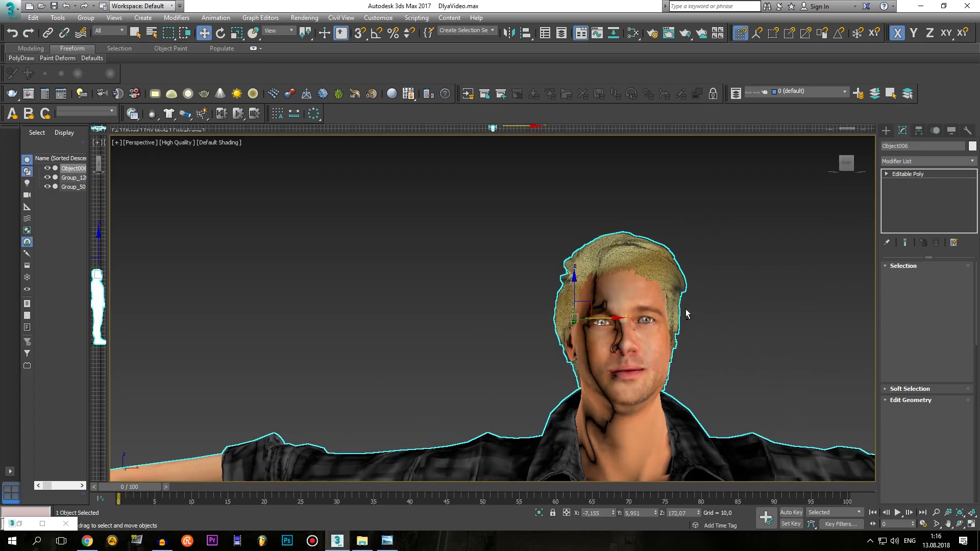
pyautogui.click(175, 143)
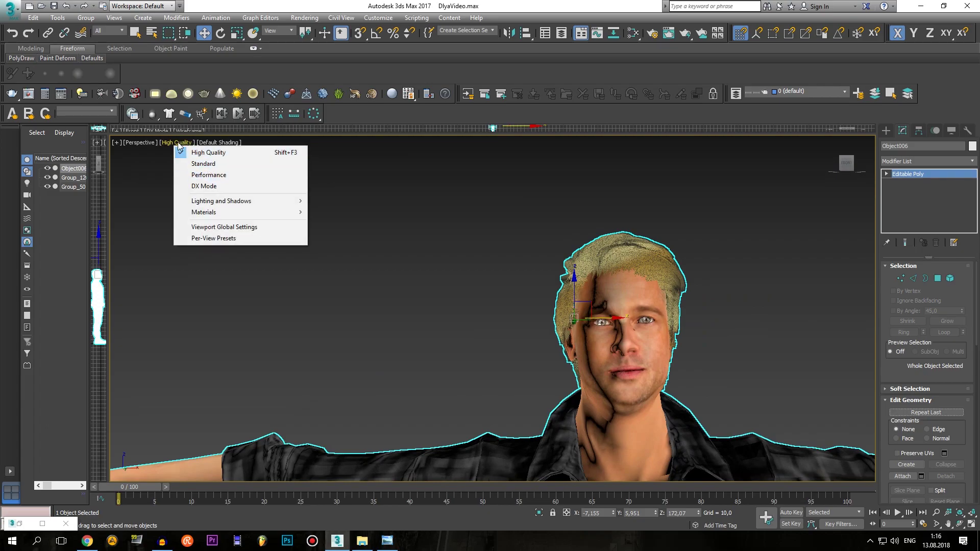
pyautogui.click(190, 164)
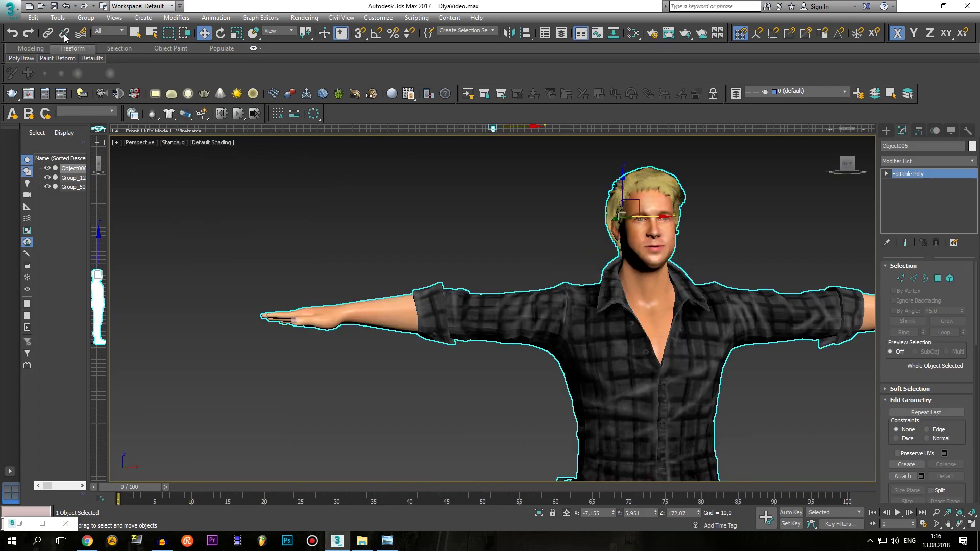
# Save the scene over DlyaVideo.max with Save As, confirming the replacement
pyautogui.click(17, 11)
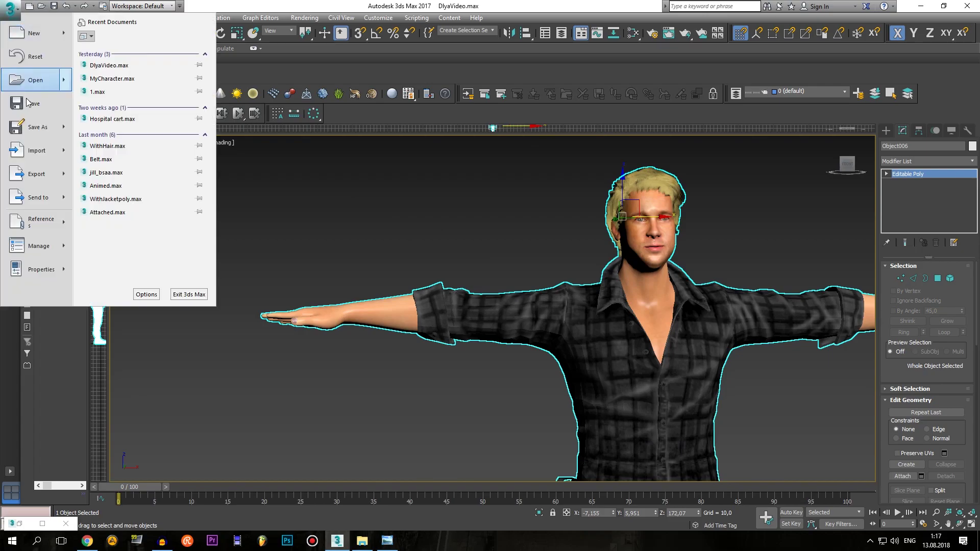
pyautogui.click(35, 134)
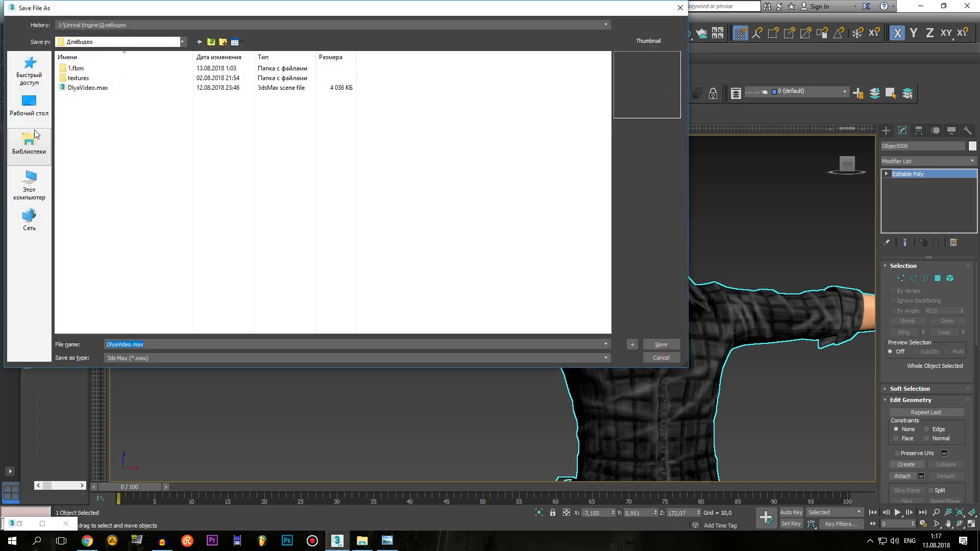
pyautogui.doubleClick(99, 90)
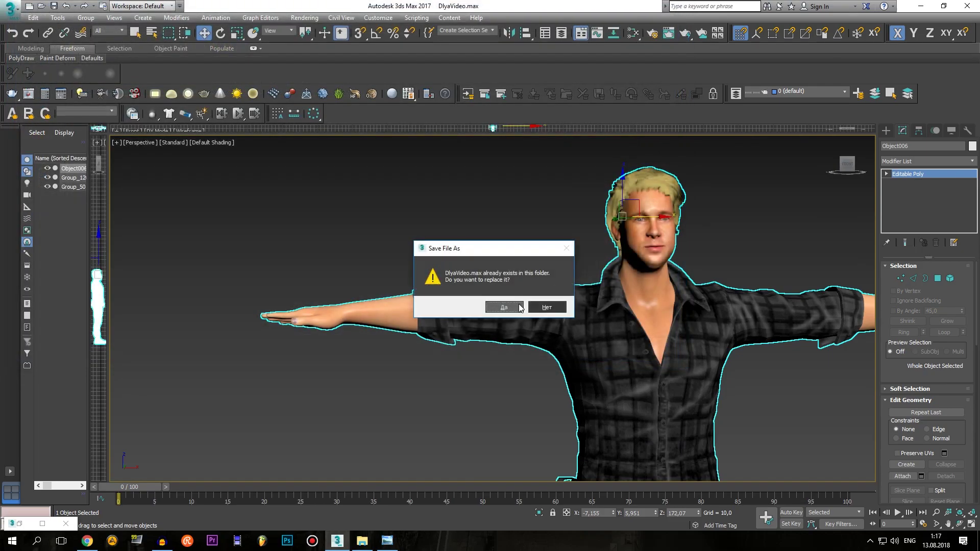
pyautogui.click(510, 306)
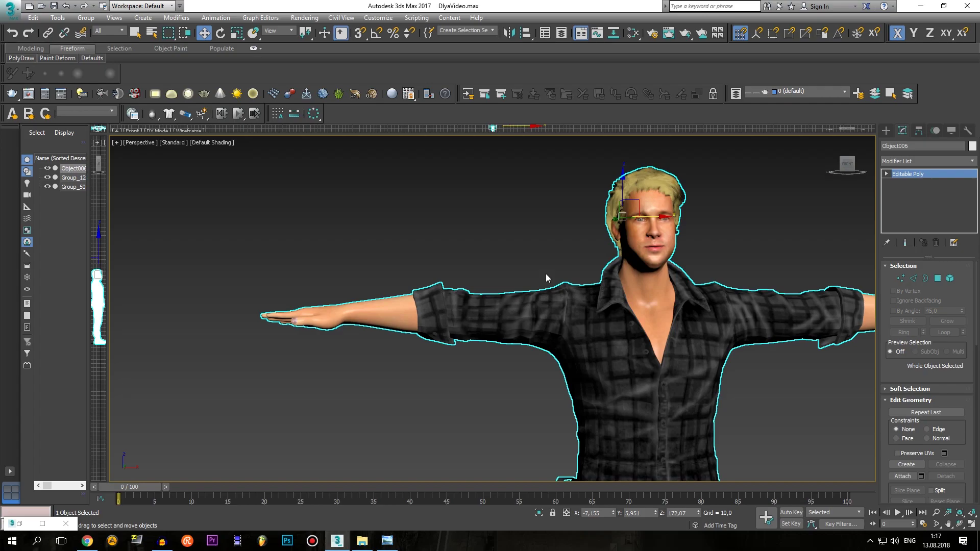
# Select the merged character and inspect the blond hair up close from his right side
pyautogui.scroll(-5, 553, 264)
pyautogui.click(596, 271)
pyautogui.scroll(4, 544, 301)
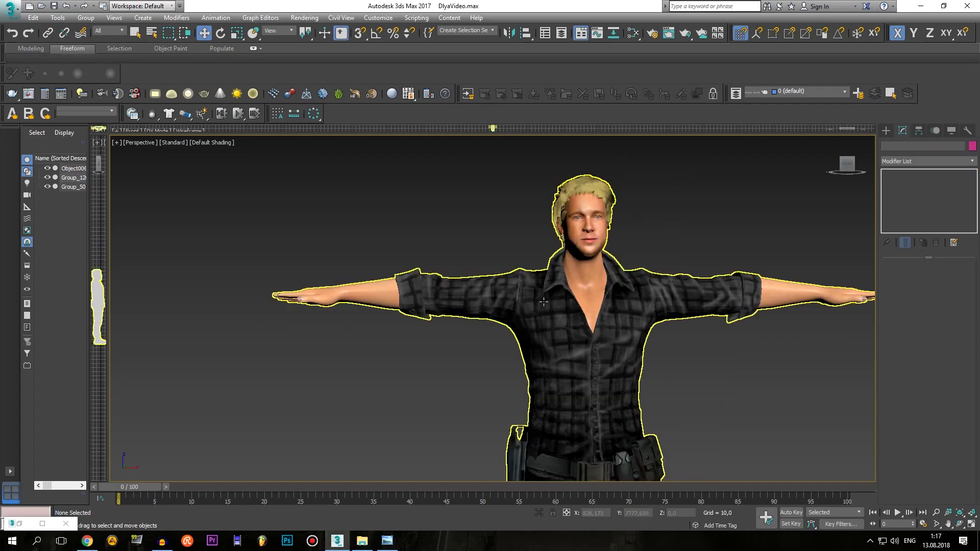
pyautogui.click(543, 302)
pyautogui.scroll(-4, 607, 334)
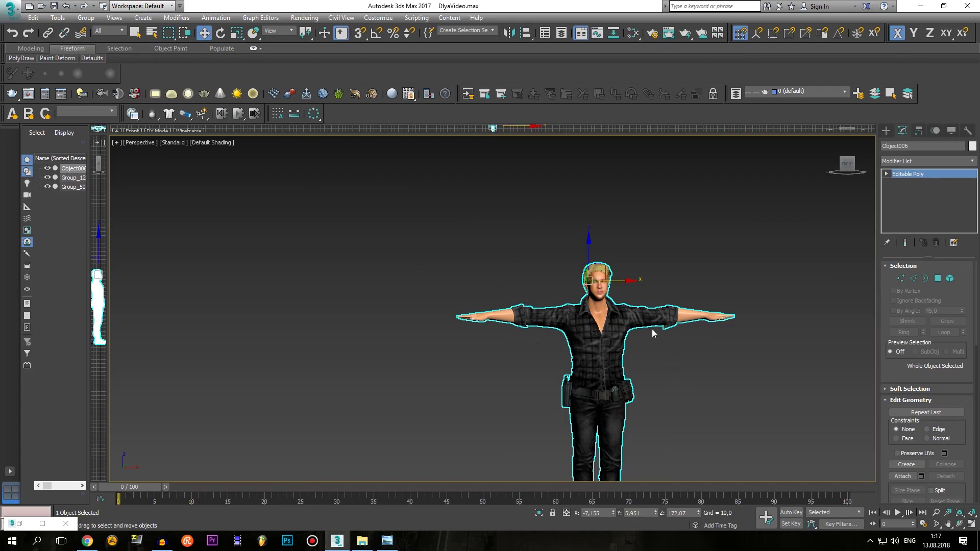
pyautogui.scroll(4, 610, 288)
pyautogui.scroll(2, 552, 204)
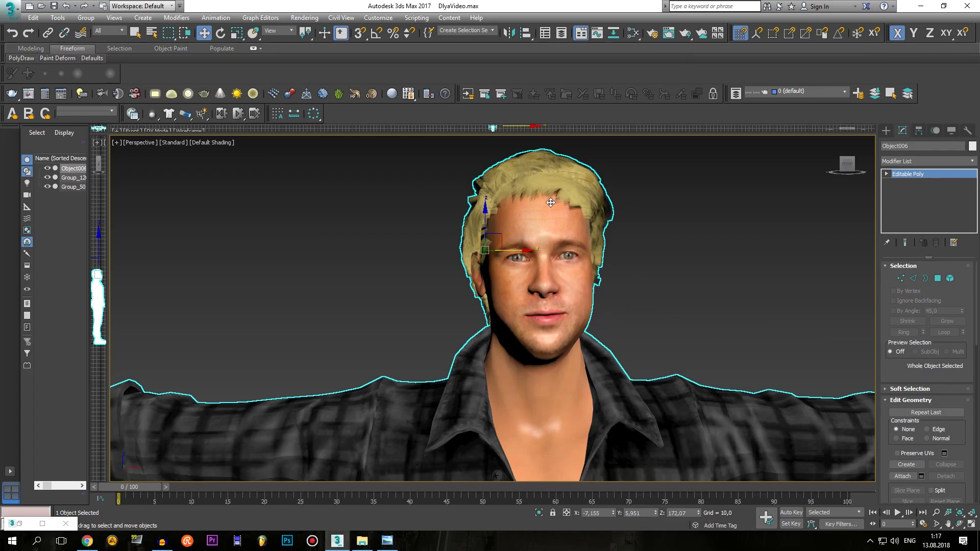
pyautogui.keyDown('alt'); pyautogui.moveTo(551, 202); pyautogui.dragTo(540, 198, button='middle'); pyautogui.keyUp('alt')
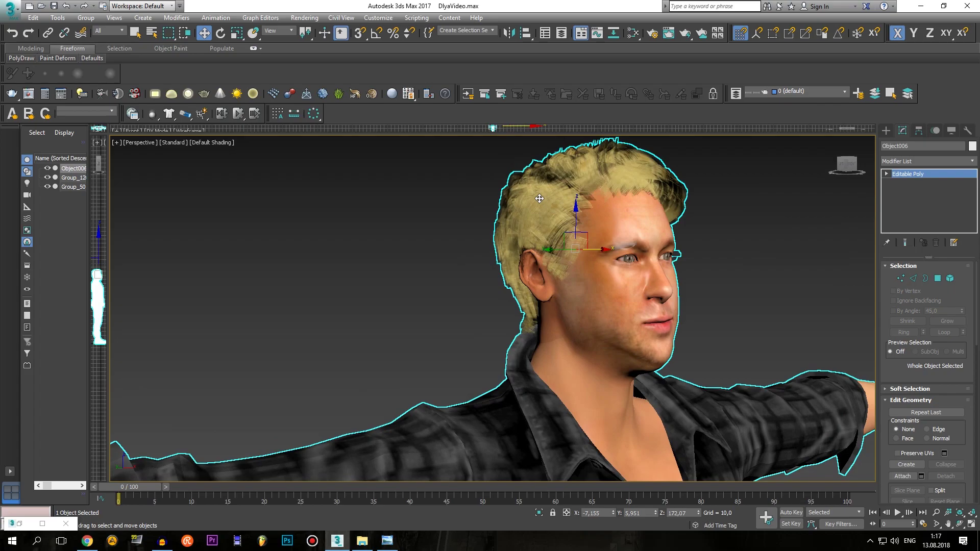
pyautogui.click(15, 11)
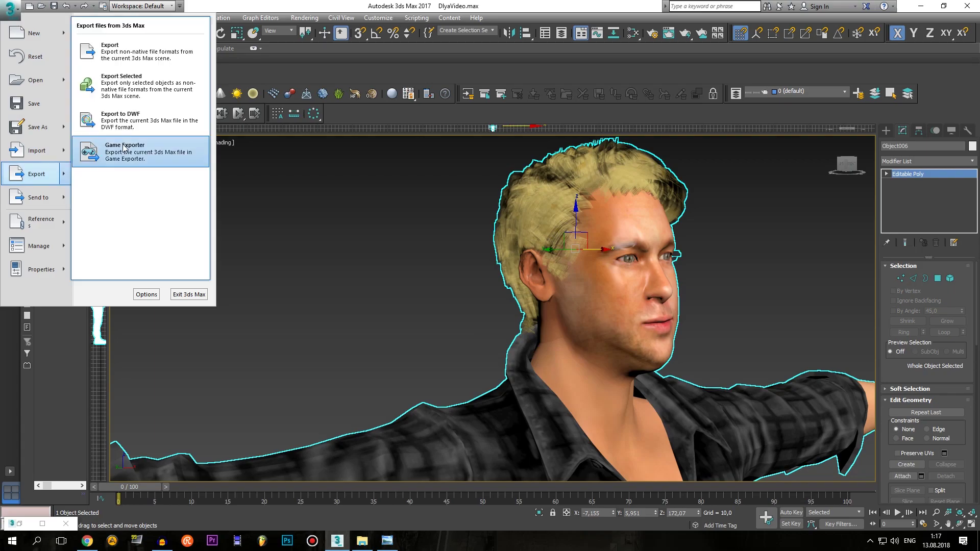
pyautogui.moveTo(36, 173)
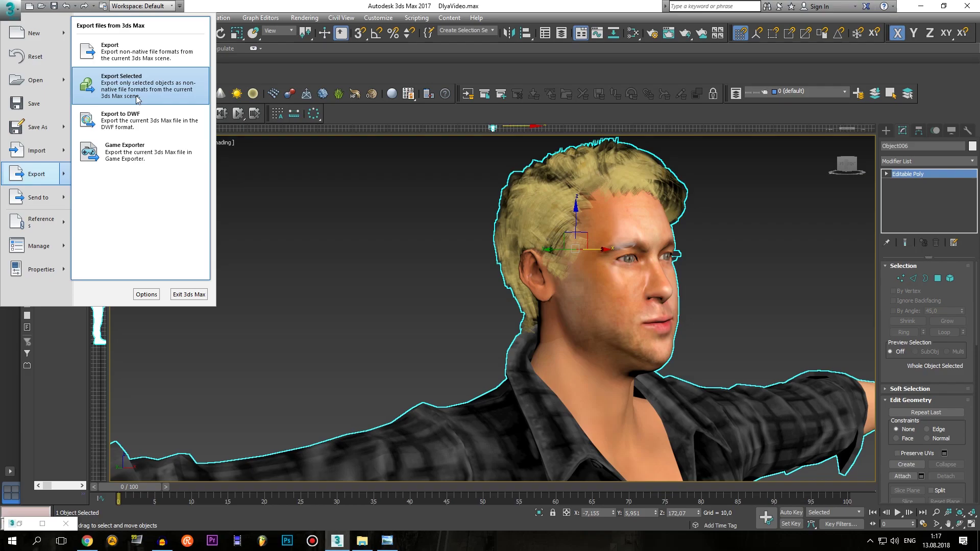
# Export the selected character as FBX file GotoviyKImportu in J:\Unreal Engine\ДляВидео
pyautogui.click(136, 99)
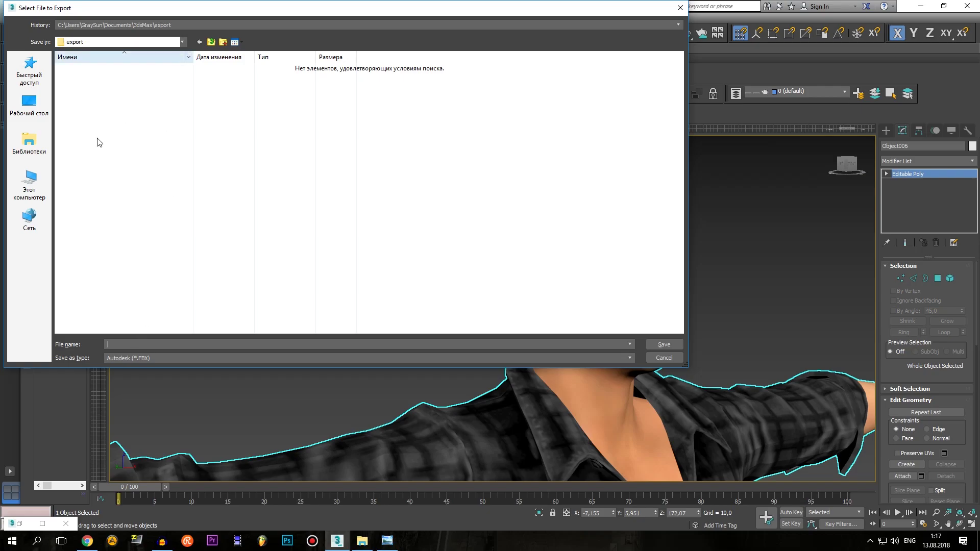
pyautogui.click(37, 191)
pyautogui.doubleClick(515, 158)
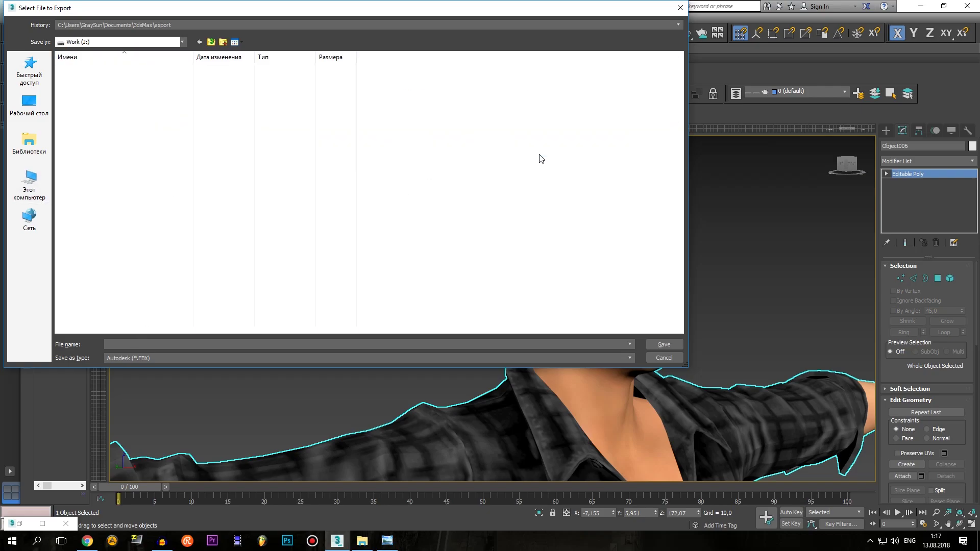
pyautogui.doubleClick(90, 98)
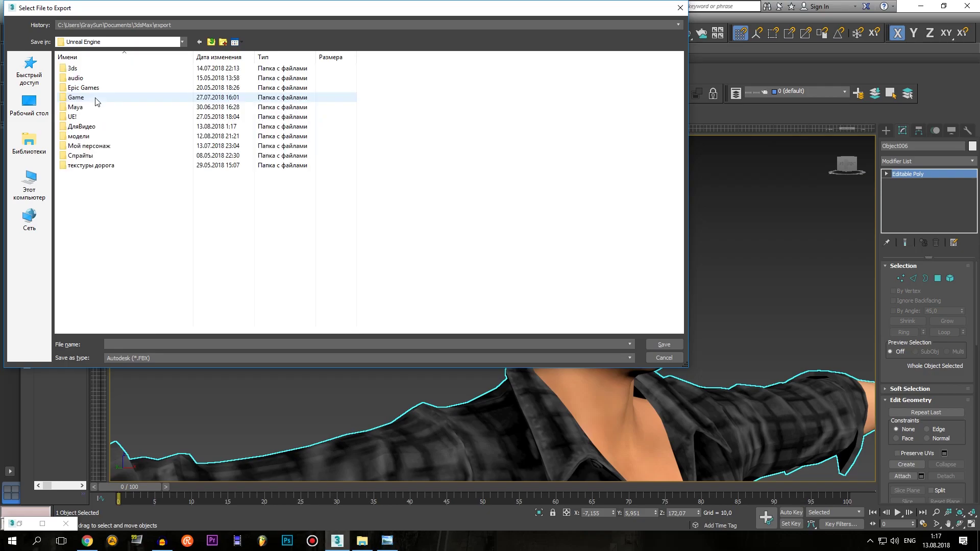
pyautogui.doubleClick(95, 126)
pyautogui.write('GotoviykImportu')
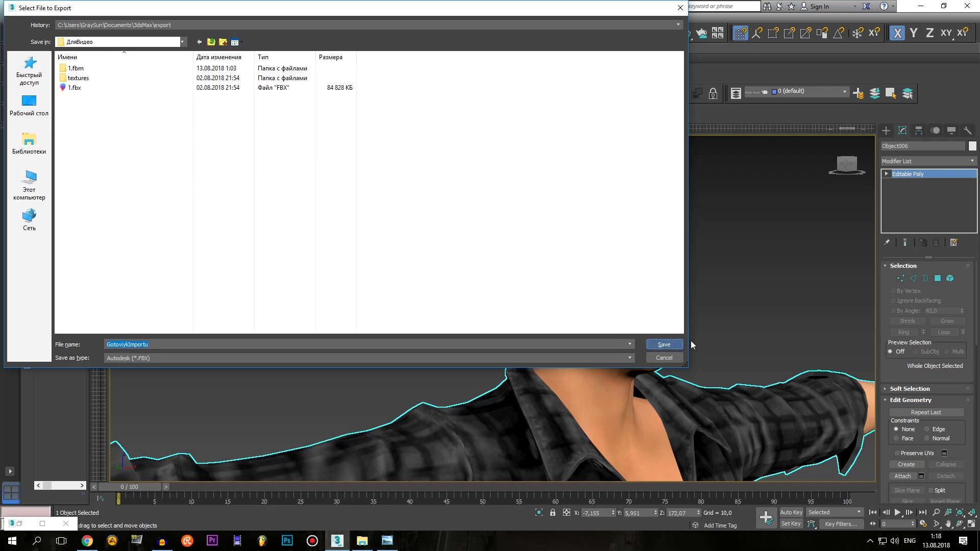
pyautogui.click(663, 344)
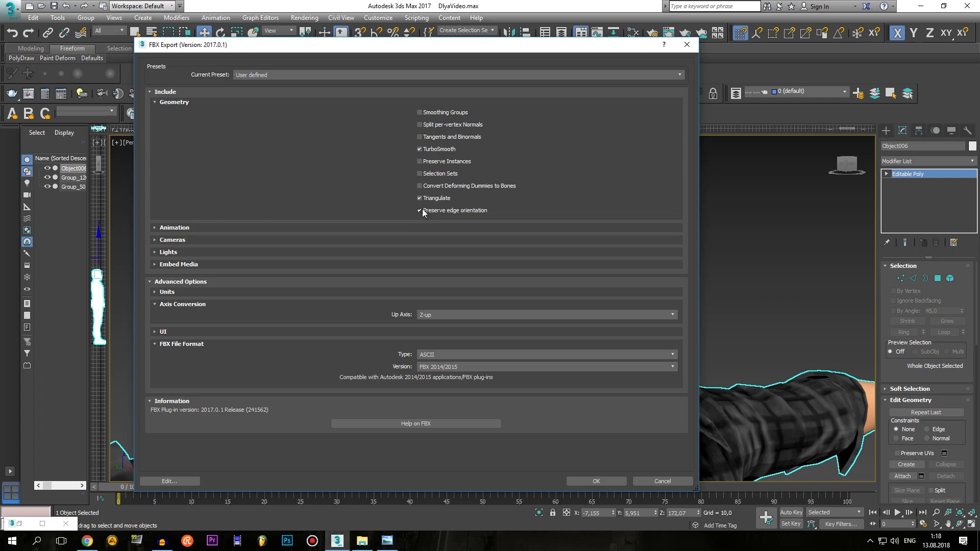
# Keep Z-up as the FBX up axis and run the export
pyautogui.click(447, 316)
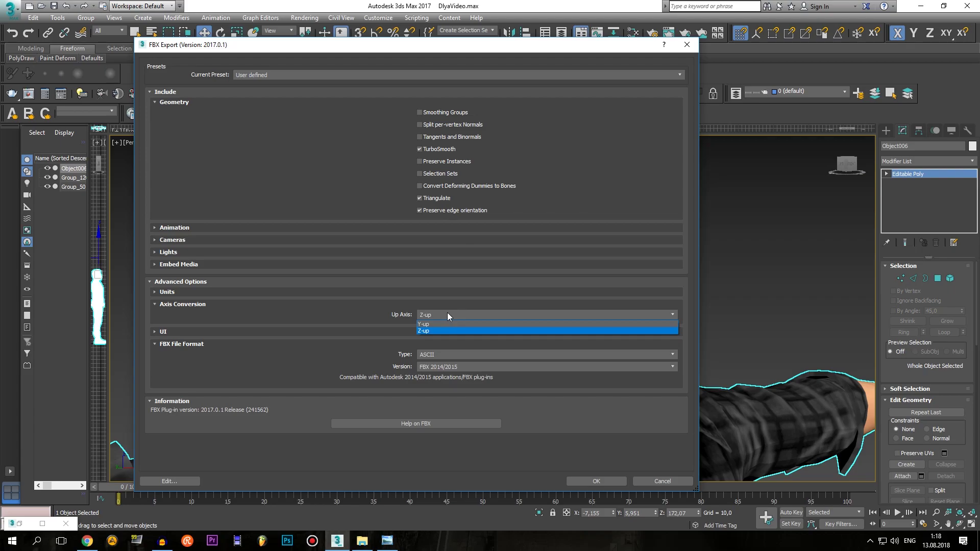
pyautogui.click(448, 312)
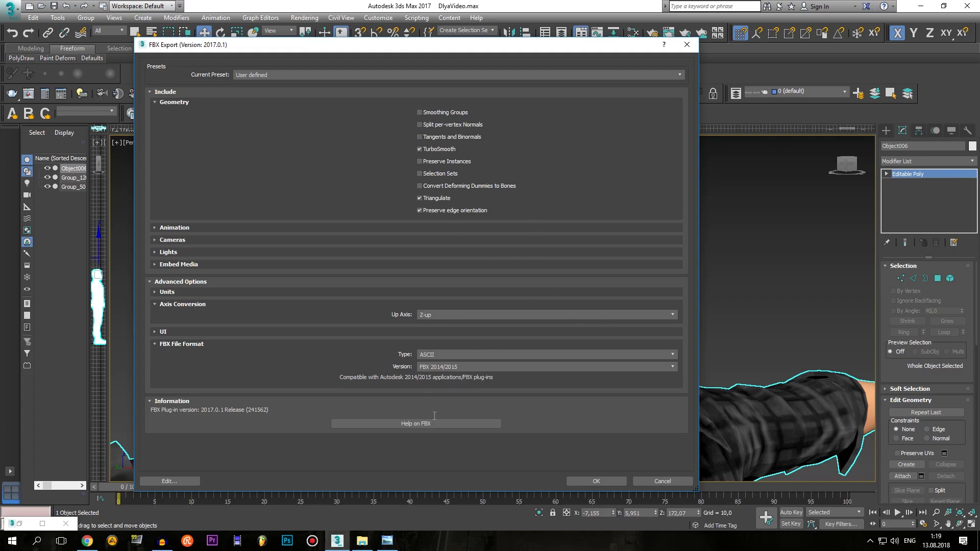
pyautogui.click(616, 482)
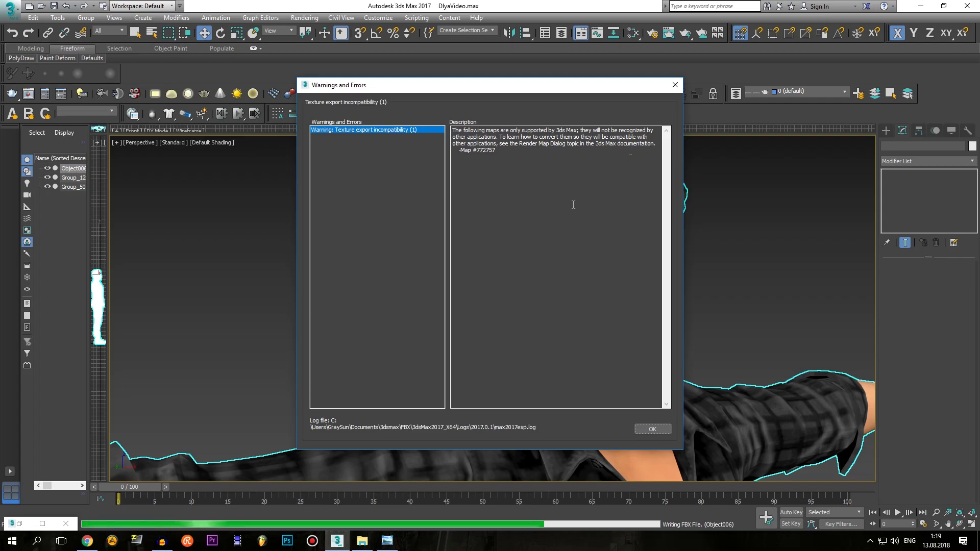
# Select the unsupported map's name in the warning, close the dialog, and frame the whole character
pyautogui.click(477, 151)
pyautogui.tripleClick(477, 152)
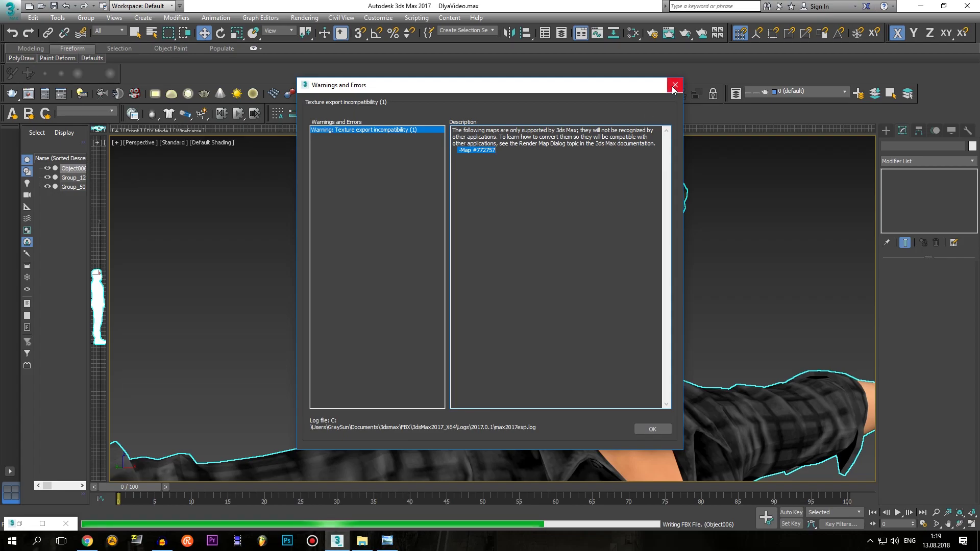
pyautogui.click(674, 87)
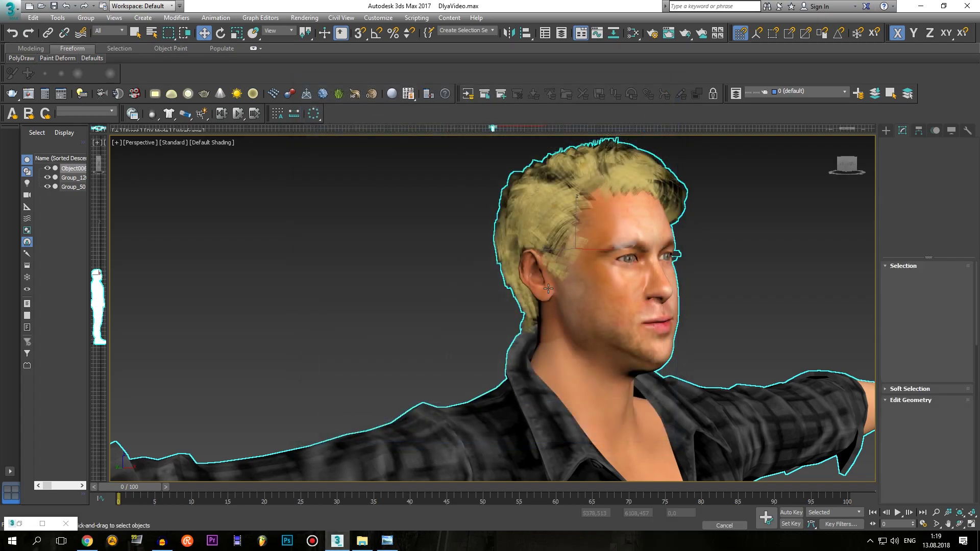
pyautogui.scroll(-3, 642, 328)
pyautogui.scroll(-3, 641, 328)
pyautogui.moveTo(642, 342); pyautogui.dragTo(636, 292, button='middle')
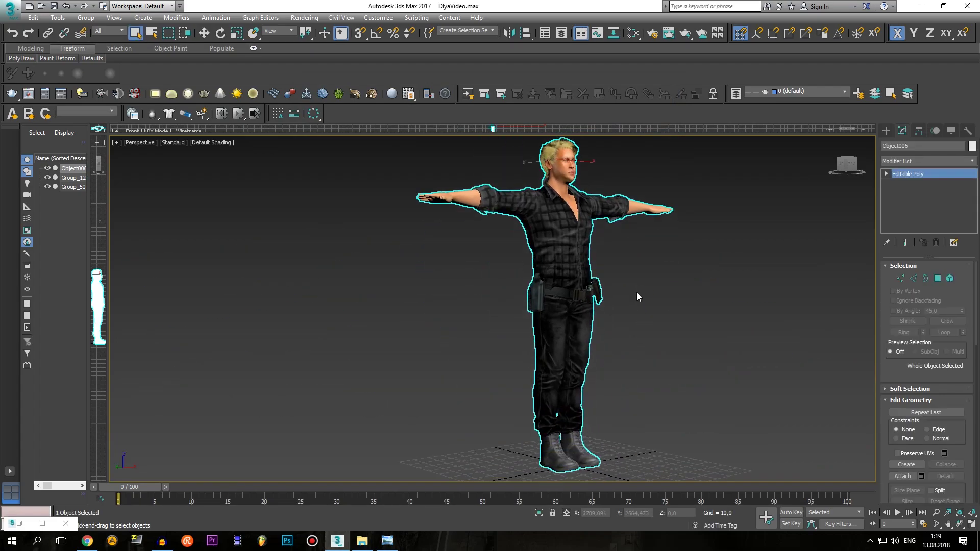
# Review the Standard material and Bitmap nodes in the Slate Material Editor, then minimise the editor and 3ds Max
pyautogui.press('m')
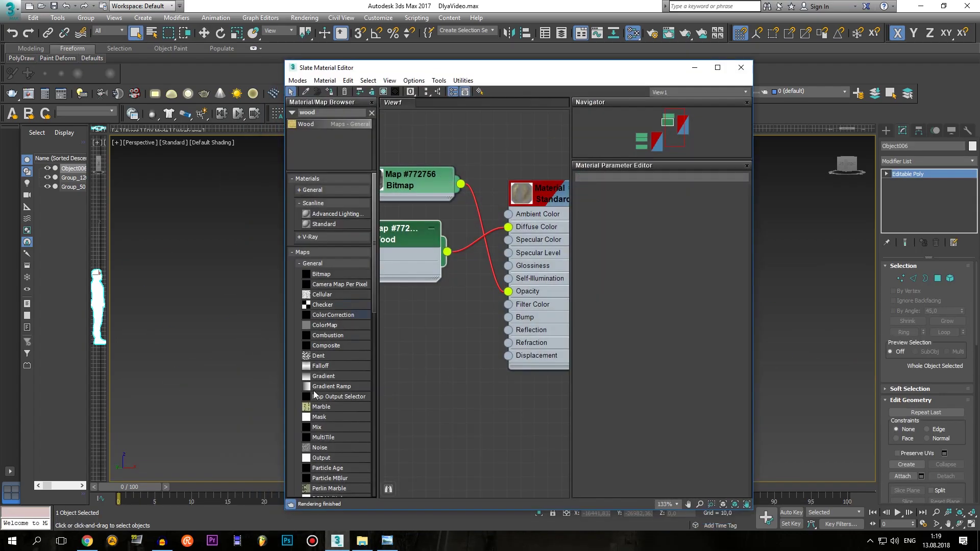
pyautogui.moveTo(428, 293); pyautogui.dragTo(473, 295, button='middle')
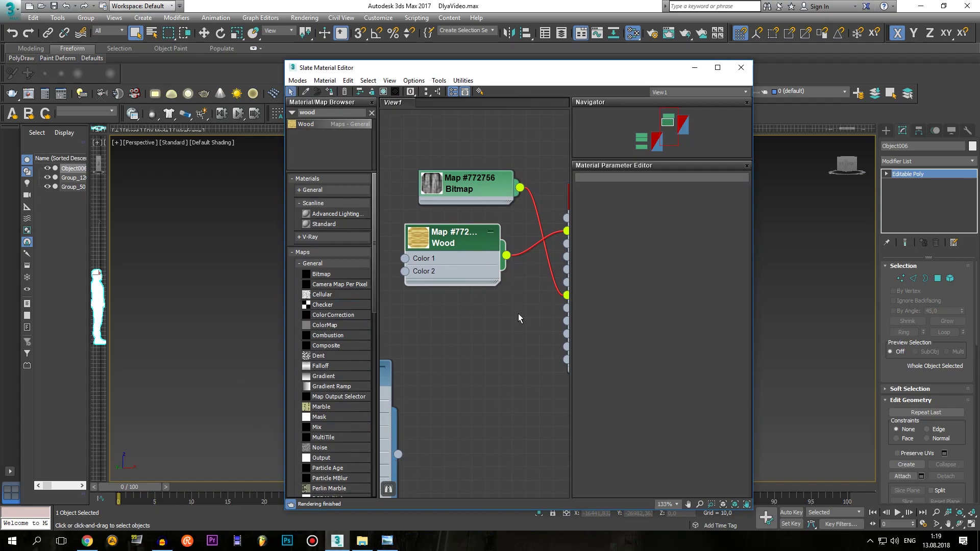
pyautogui.scroll(-1, 518, 313)
pyautogui.moveTo(475, 181); pyautogui.dragTo(412, 202, button='middle')
pyautogui.scroll(-1, 452, 363)
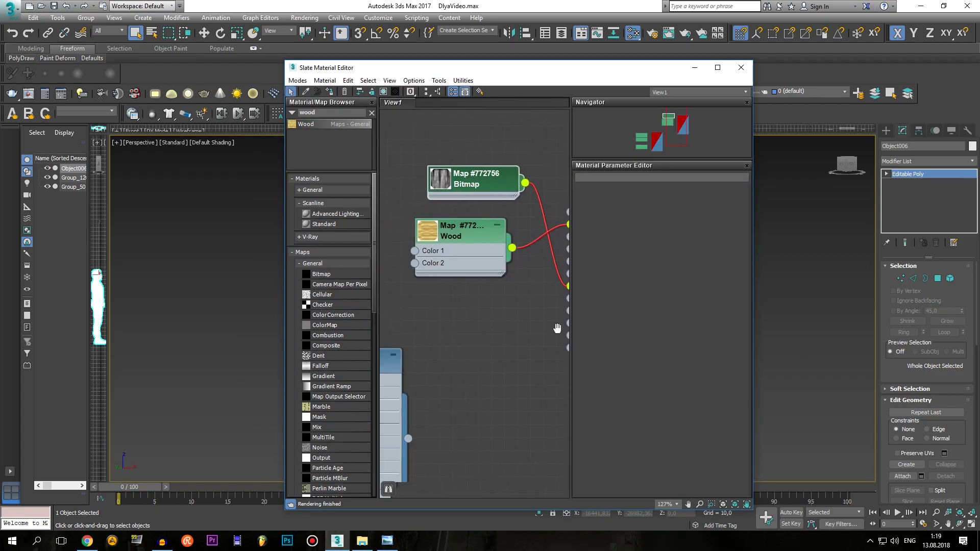
pyautogui.moveTo(453, 364)
pyautogui.mouseDown(button='middle')
pyautogui.moveTo(488, 370)
pyautogui.moveTo(583, 320)
pyautogui.mouseUp(button='middle')
pyautogui.moveTo(385, 360)
pyautogui.mouseDown(button='middle')
pyautogui.moveTo(476, 348)
pyautogui.moveTo(428, 332)
pyautogui.moveTo(439, 356)
pyautogui.moveTo(518, 388)
pyautogui.mouseUp(button='middle')
pyautogui.scroll(-1, 429, 332)
pyautogui.scroll(-1, 517, 388)
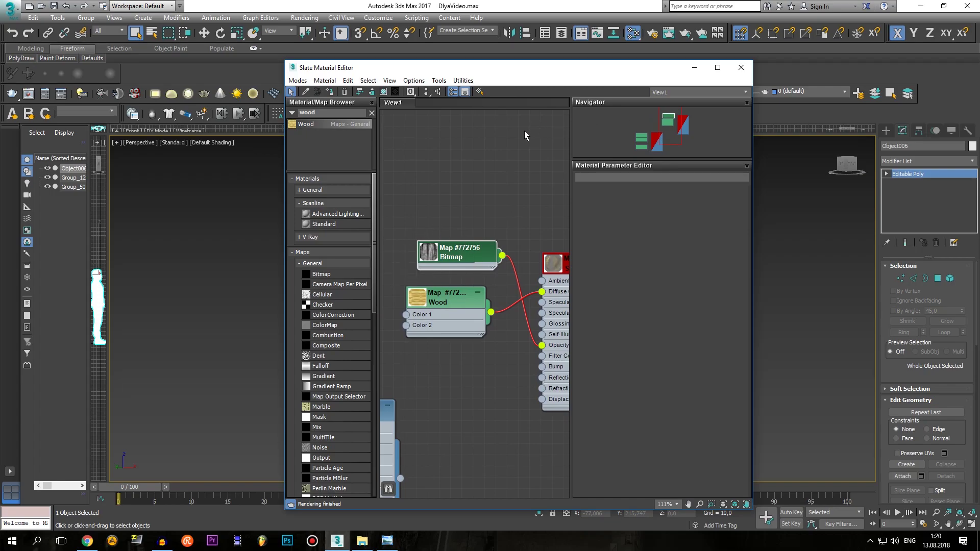
pyautogui.click(694, 70)
pyautogui.click(917, 7)
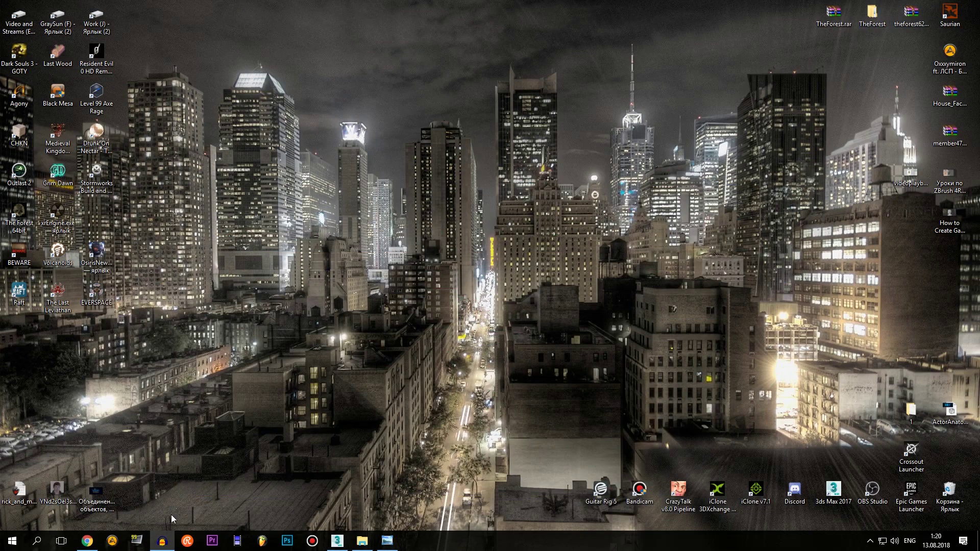
# Drag GotoviyKImportu.FBX from the ДляВидео folder onto Mixamo's Upload a Character area
pyautogui.click(88, 545)
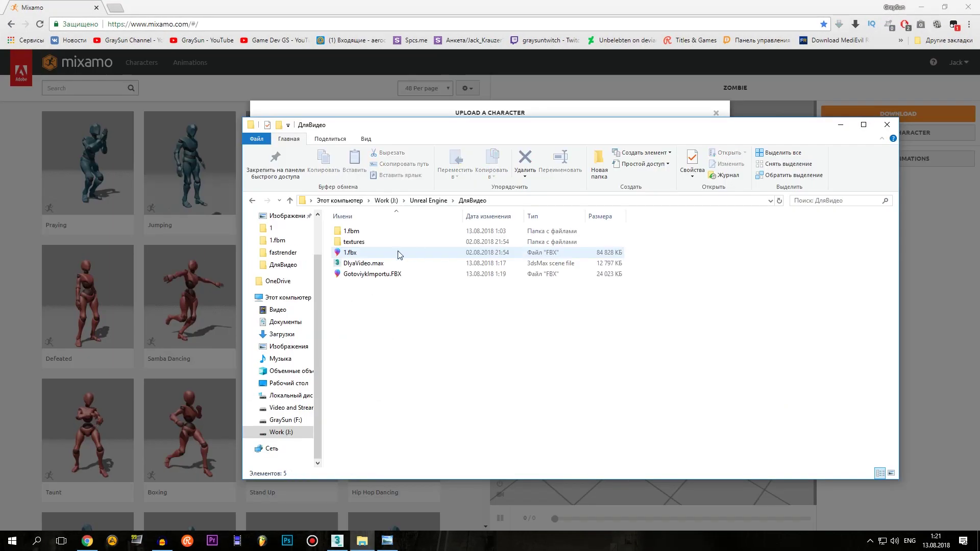
pyautogui.click(372, 274)
pyautogui.moveTo(393, 127); pyautogui.dragTo(650, 106)
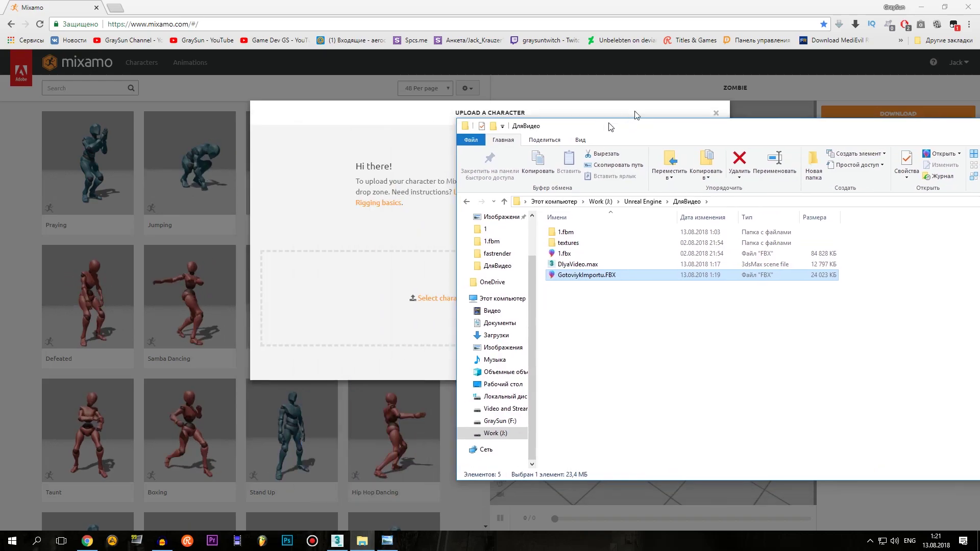
pyautogui.moveTo(629, 253); pyautogui.dragTo(431, 305)
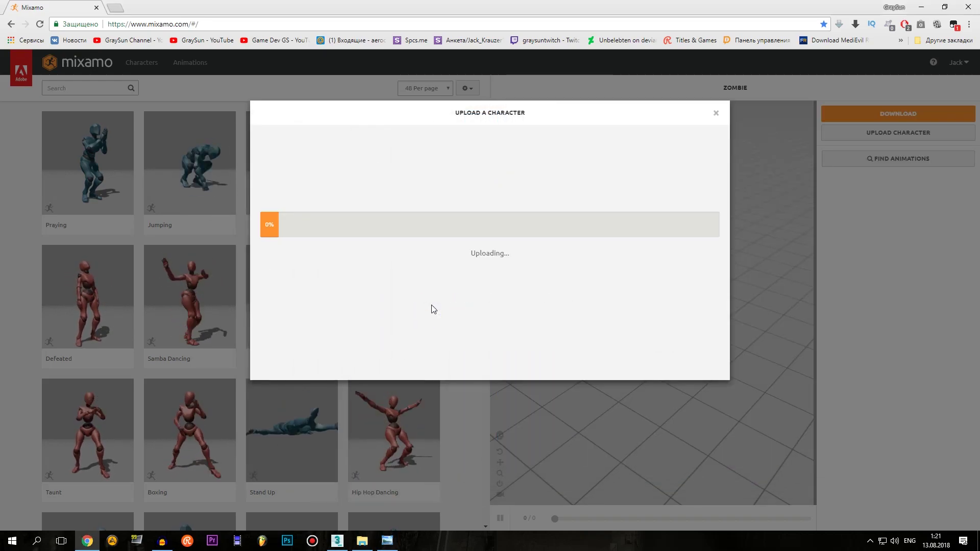
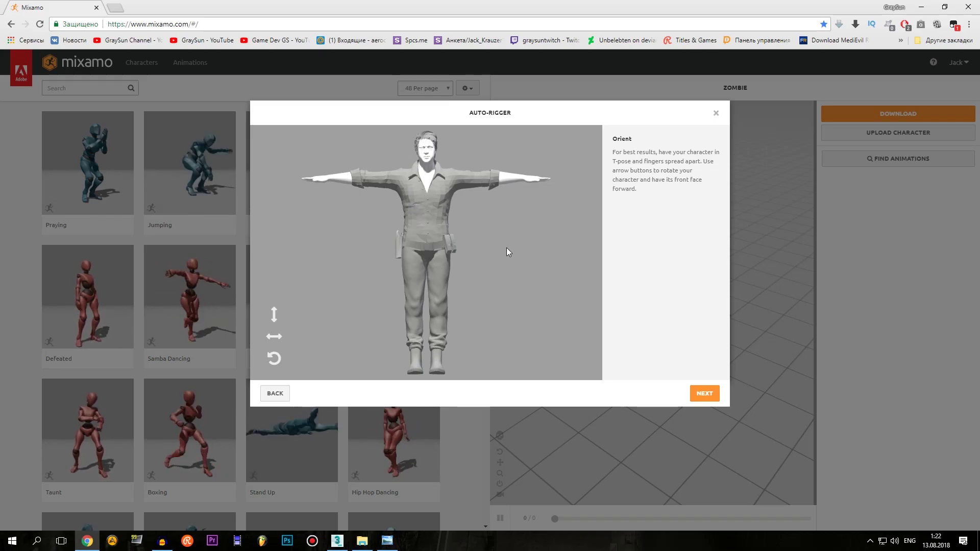
# Place the chin, wrist and groin markers on the character and start auto-rigging
pyautogui.click(708, 398)
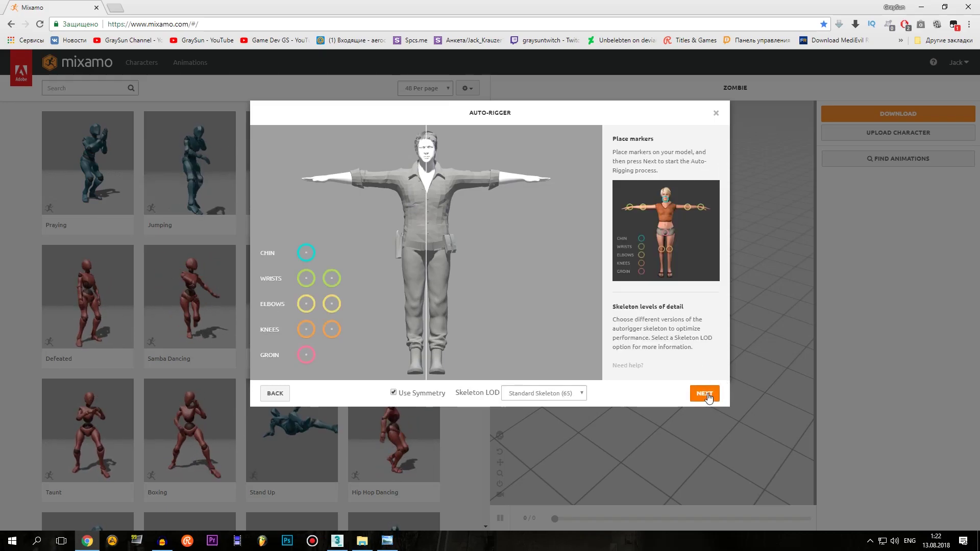
pyautogui.moveTo(306, 252); pyautogui.dragTo(428, 160)
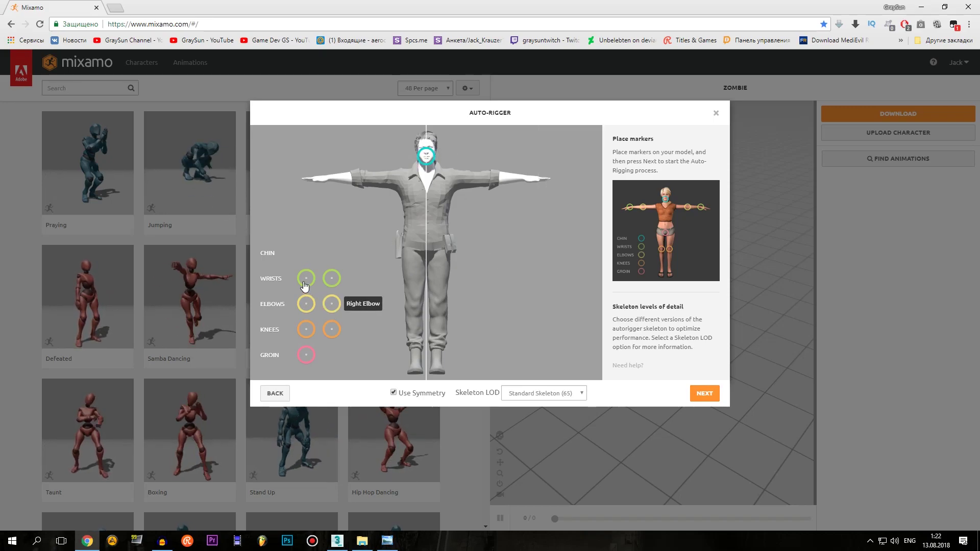
pyautogui.moveTo(304, 285); pyautogui.dragTo(331, 182)
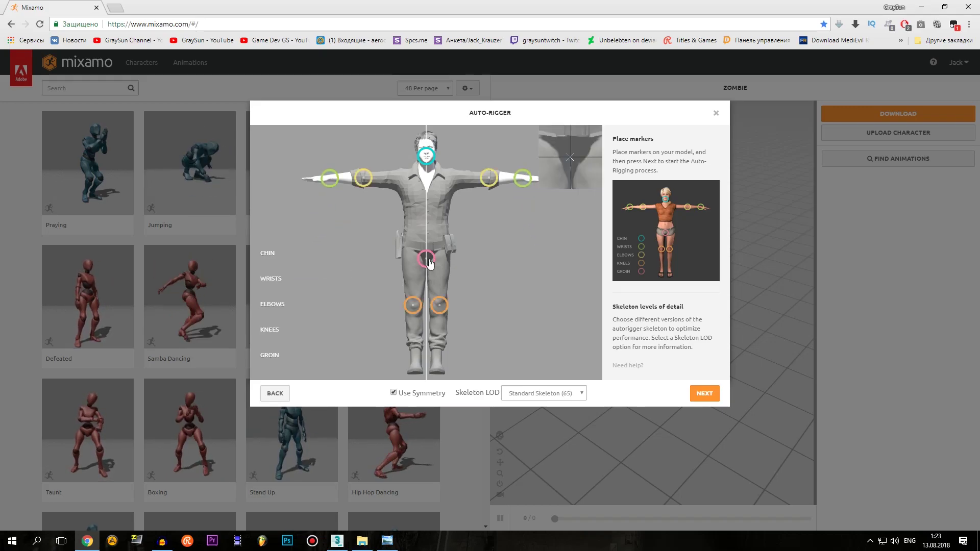
pyautogui.moveTo(428, 263); pyautogui.dragTo(428, 264)
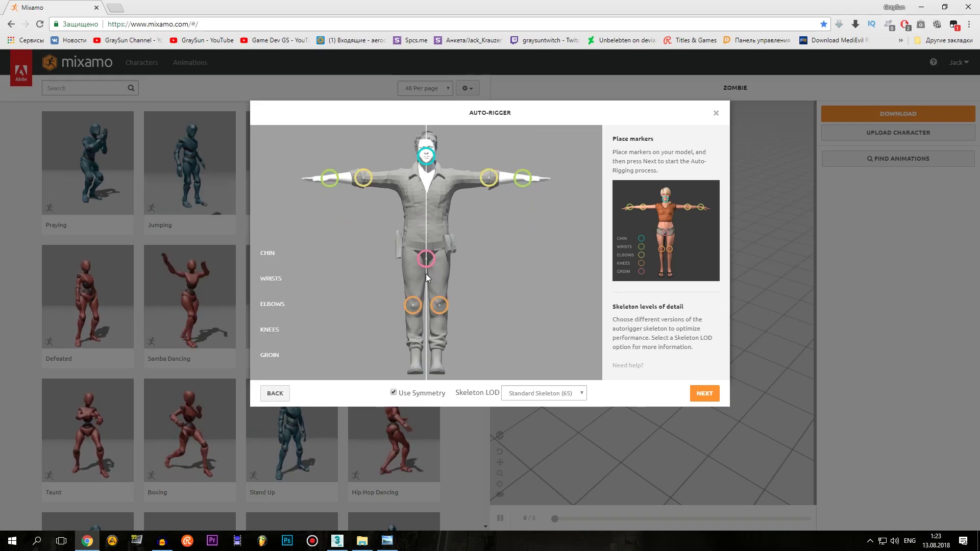
pyautogui.click(701, 397)
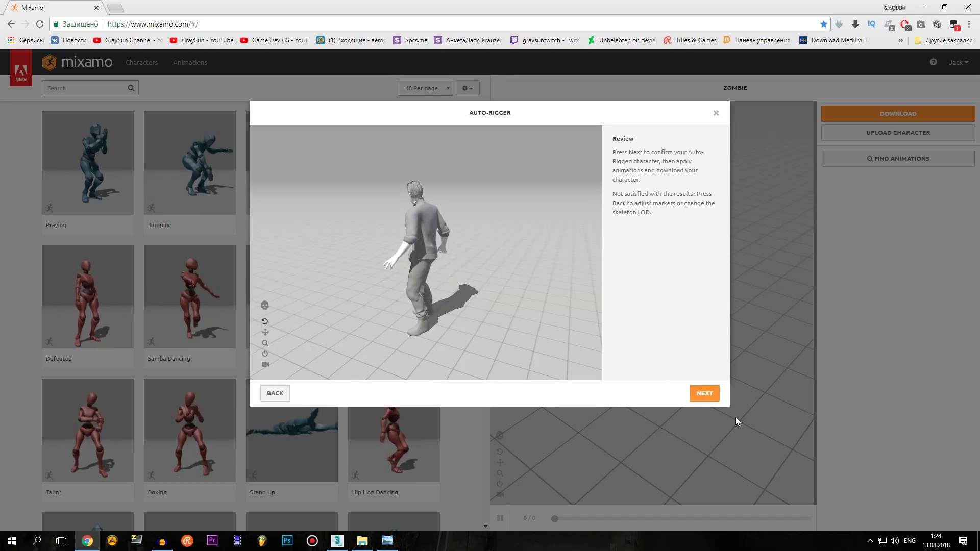
# Accept the rigged character and confirm it replaces the previous Zombie as GOTOVIYKIMPORTU
pyautogui.click(711, 396)
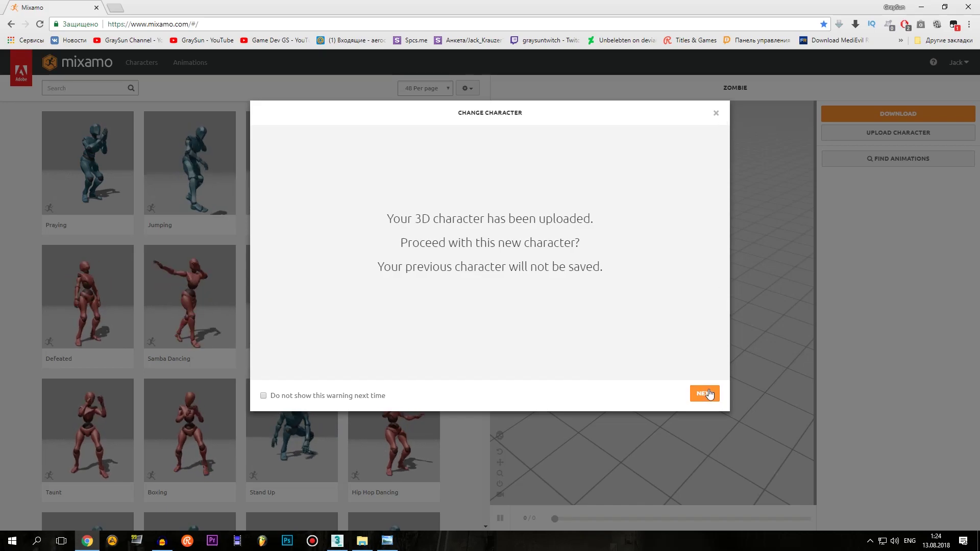
pyautogui.click(708, 394)
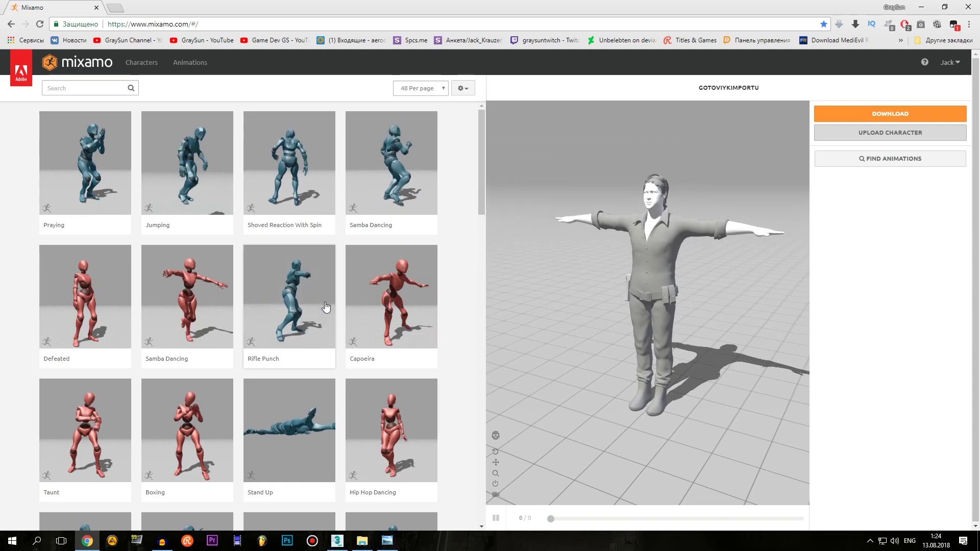
# Apply the 103-frame Capoeira animation to GOTOVIYKIMPORTU and orbit to watch it play
pyautogui.click(403, 291)
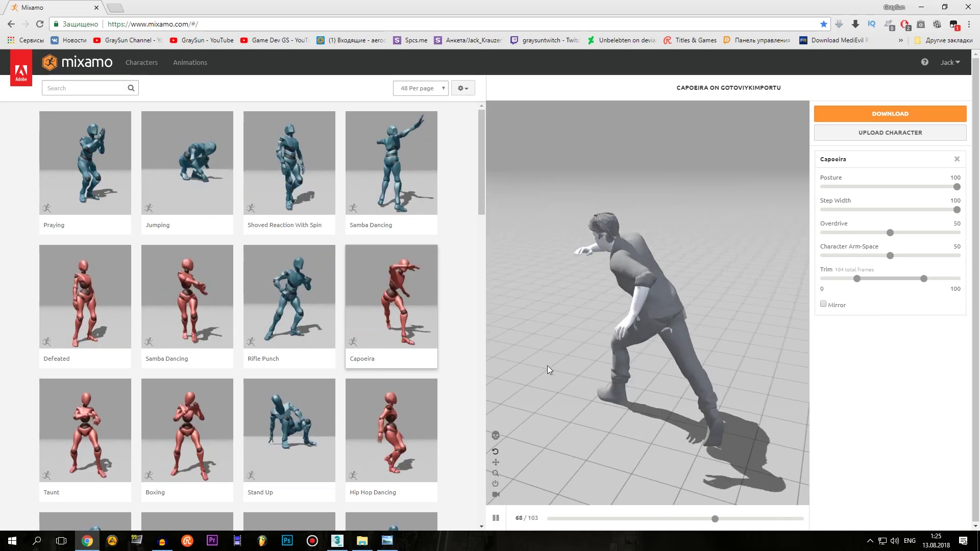
pyautogui.moveTo(489, 356)
pyautogui.mouseDown()
pyautogui.moveTo(507, 308)
pyautogui.moveTo(531, 351)
pyautogui.moveTo(567, 311)
pyautogui.moveTo(676, 334)
pyautogui.mouseUp()
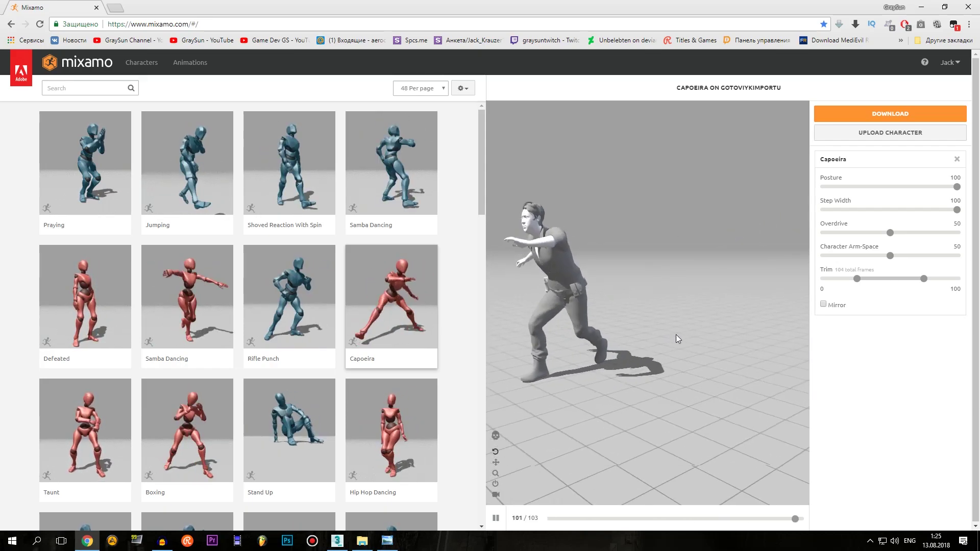